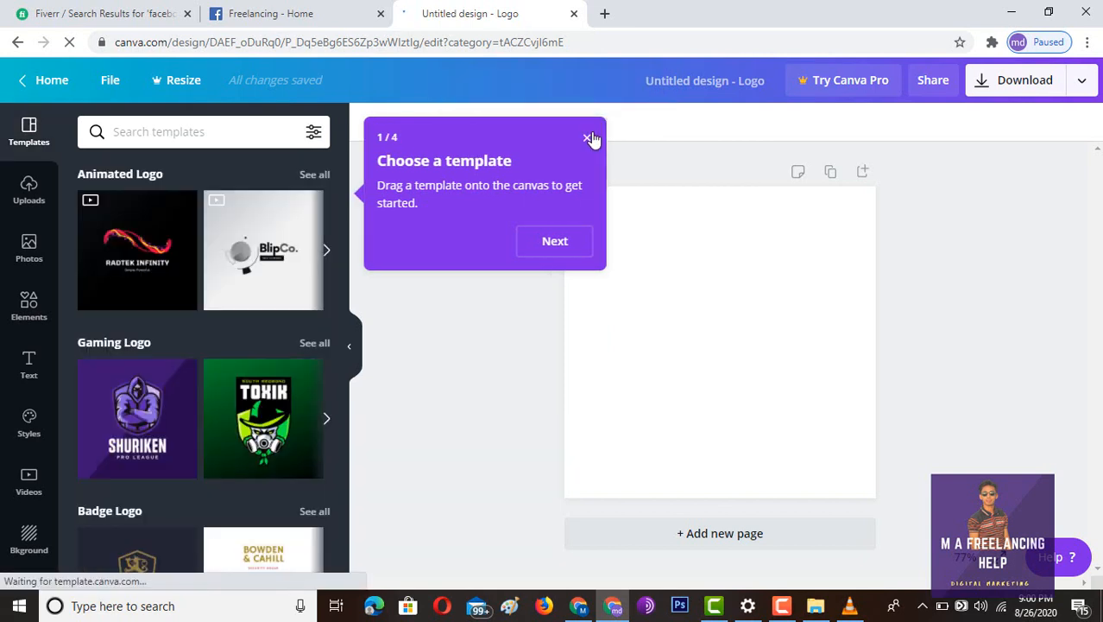
# - Retype the SHURIKEN title as FREELANCING and delete the PRO LEAGUE tagline
pyautogui.click(599, 139)
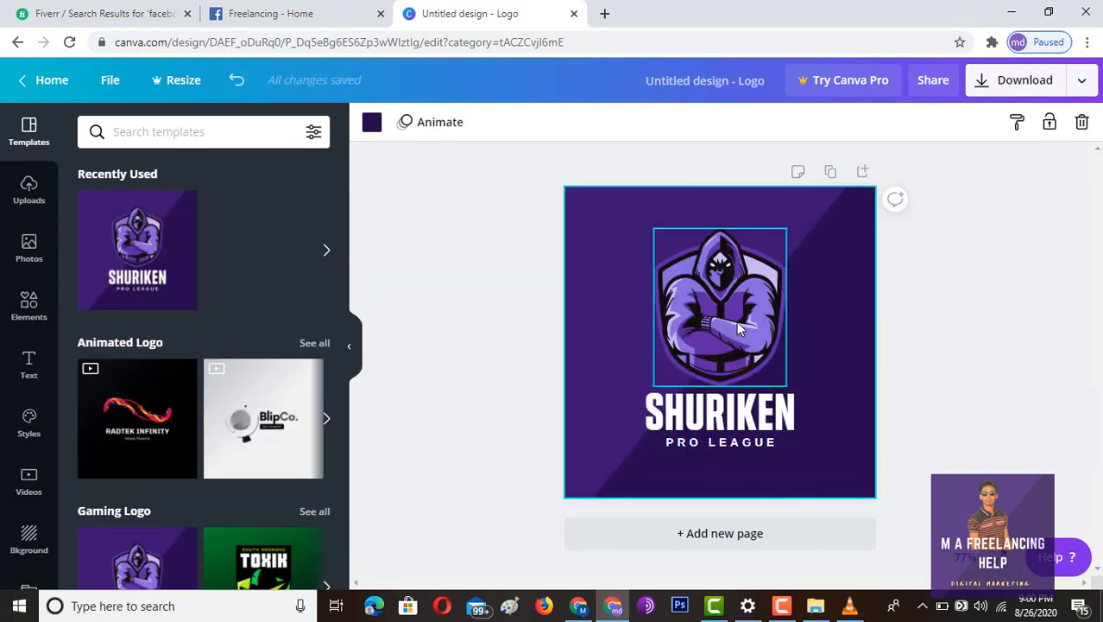
pyautogui.rightClick(726, 313)
pyautogui.click(535, 354)
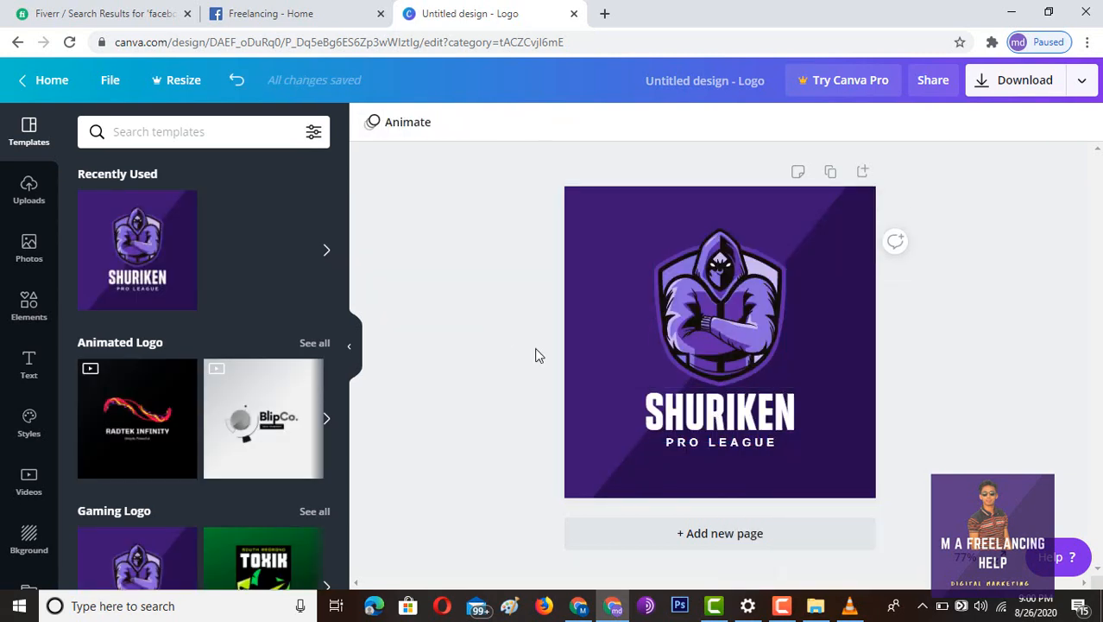
pyautogui.click(689, 413)
pyautogui.click(689, 412)
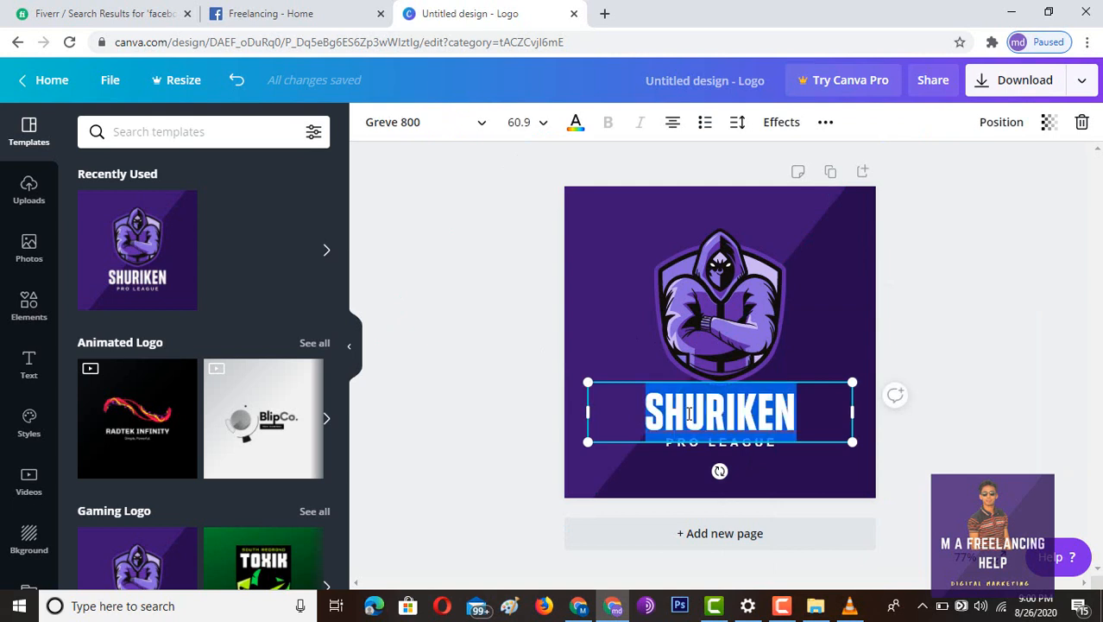
pyautogui.press('BackSpace')
pyautogui.write('FR')
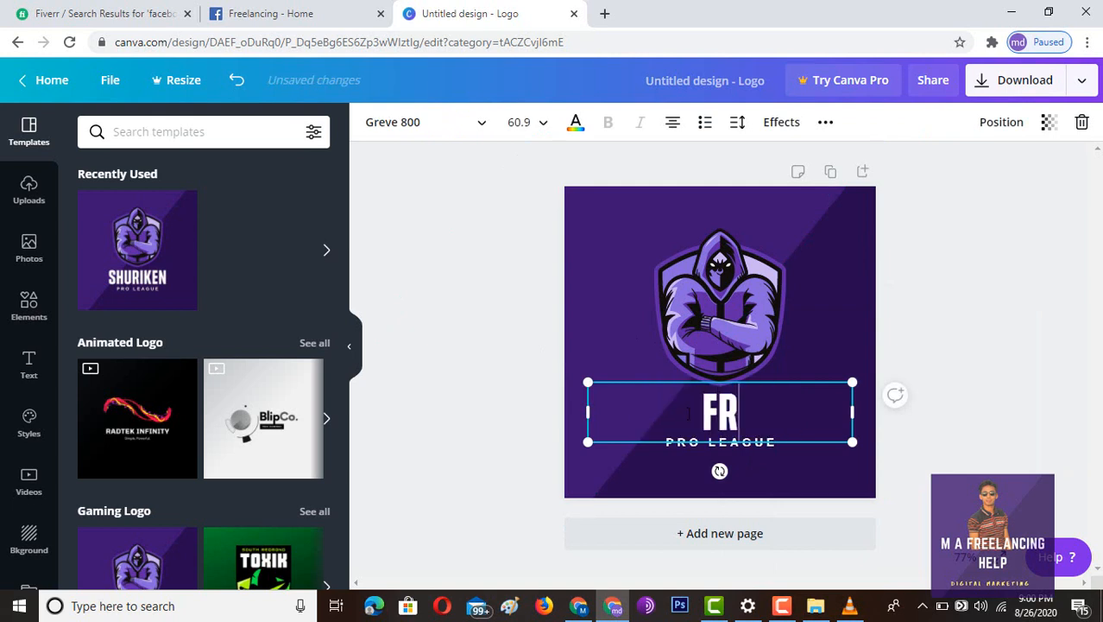
pyautogui.write('EE;')
pyautogui.press('BackSpace')
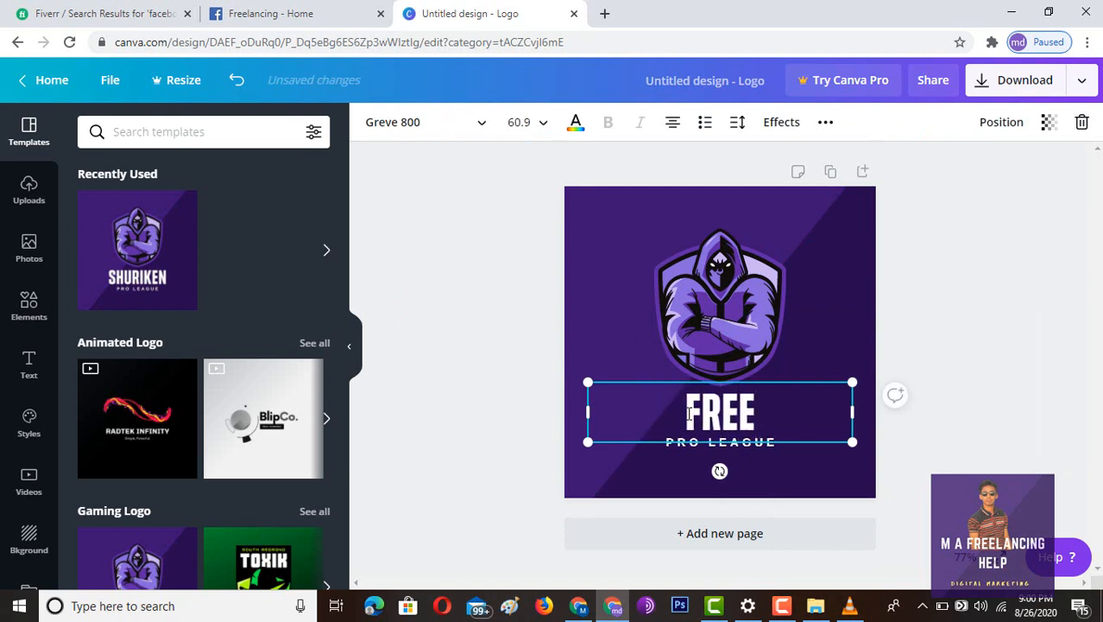
pyautogui.write('LANC')
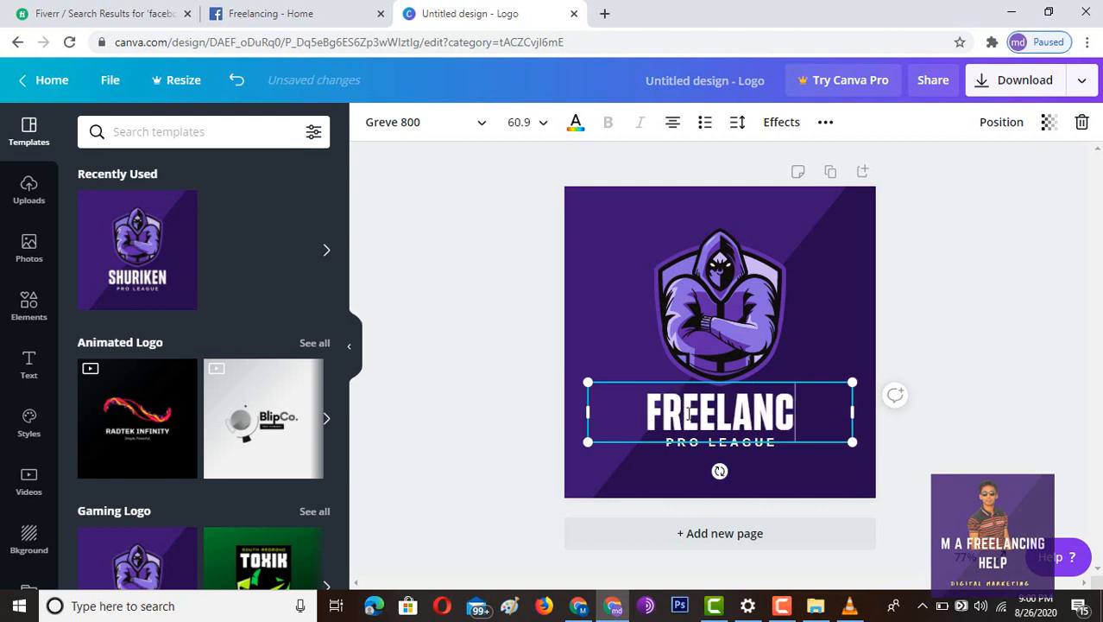
pyautogui.write('ING')
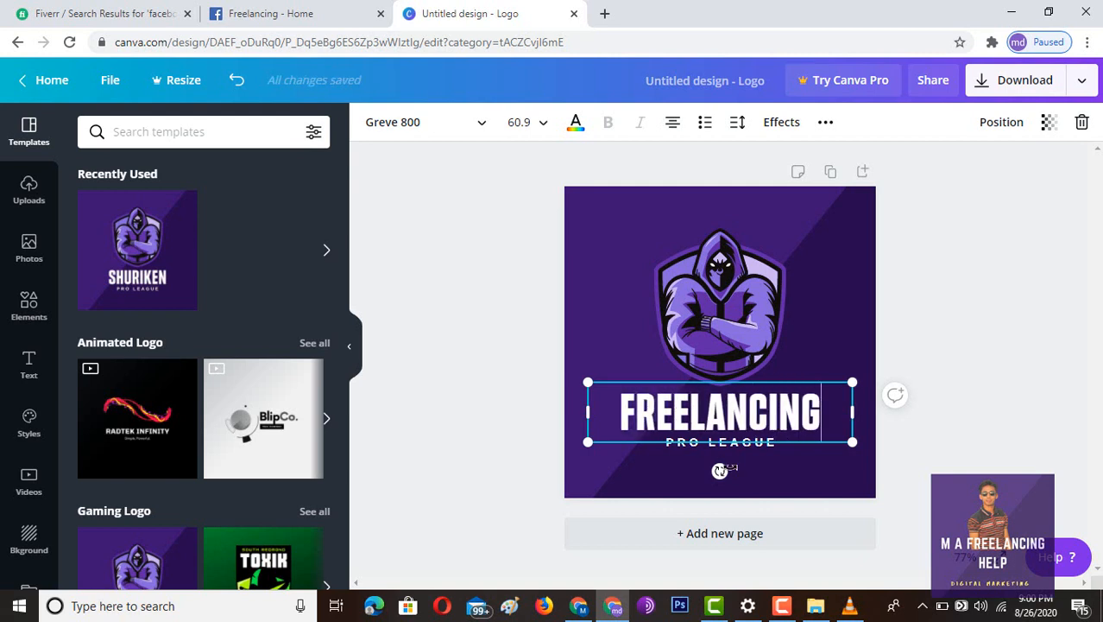
pyautogui.click(749, 447)
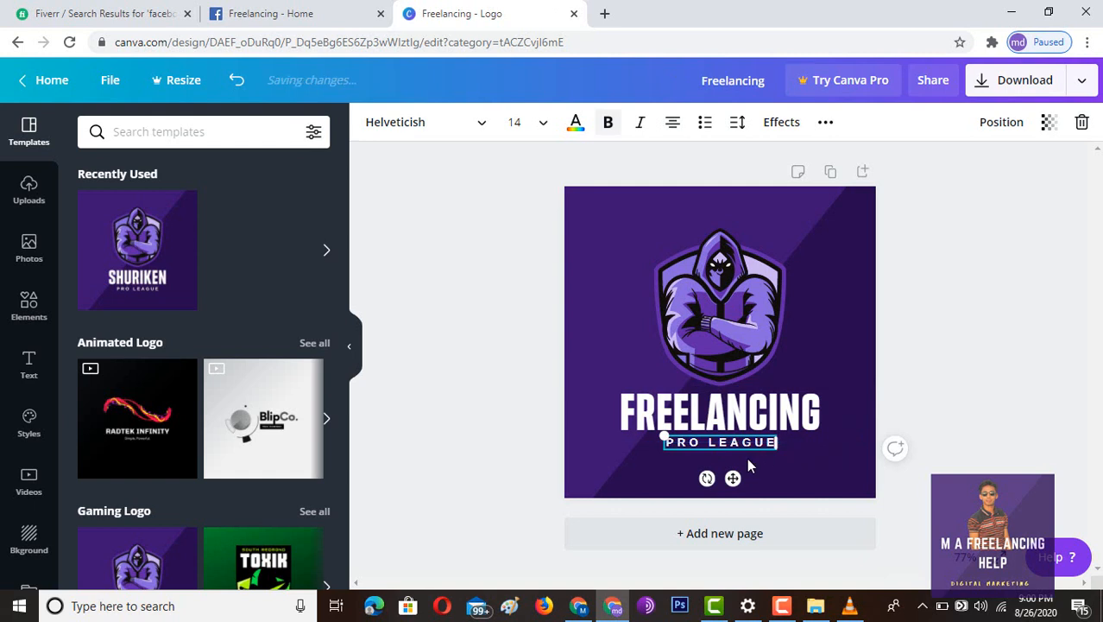
pyautogui.press('Delete')
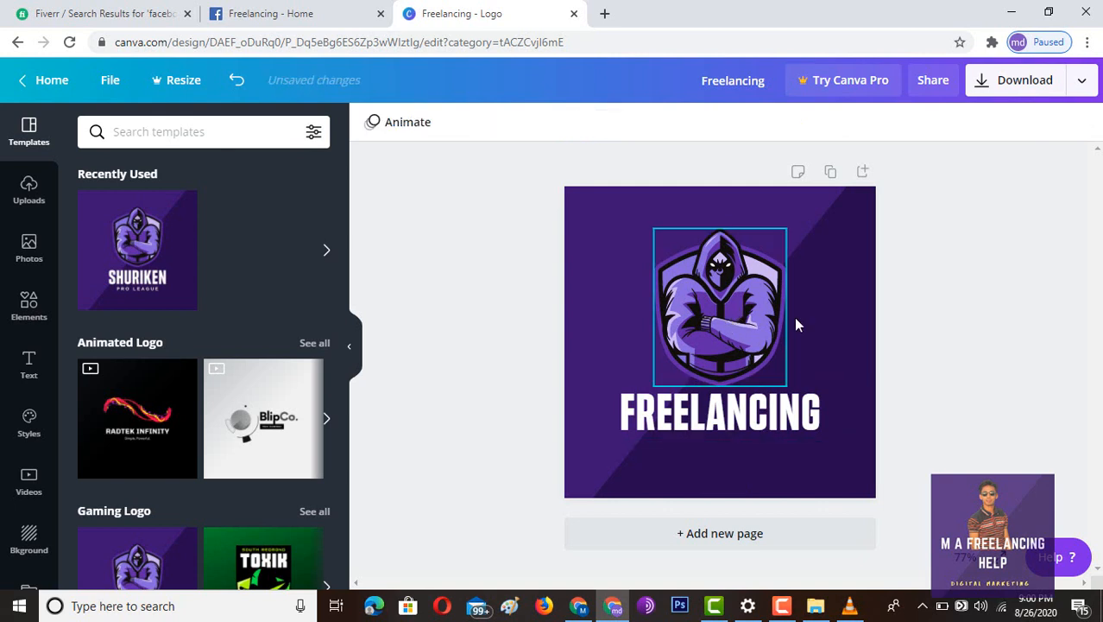
# - Download the logo as Freelancing.png and close the Canva Pro popup
pyautogui.click(1015, 86)
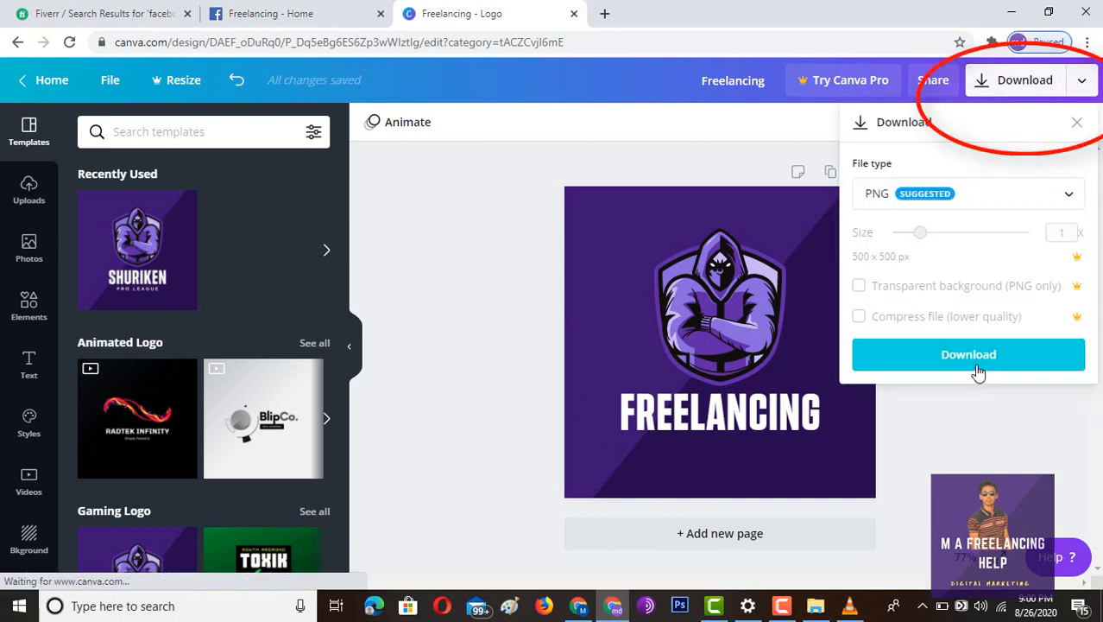
pyautogui.click(977, 363)
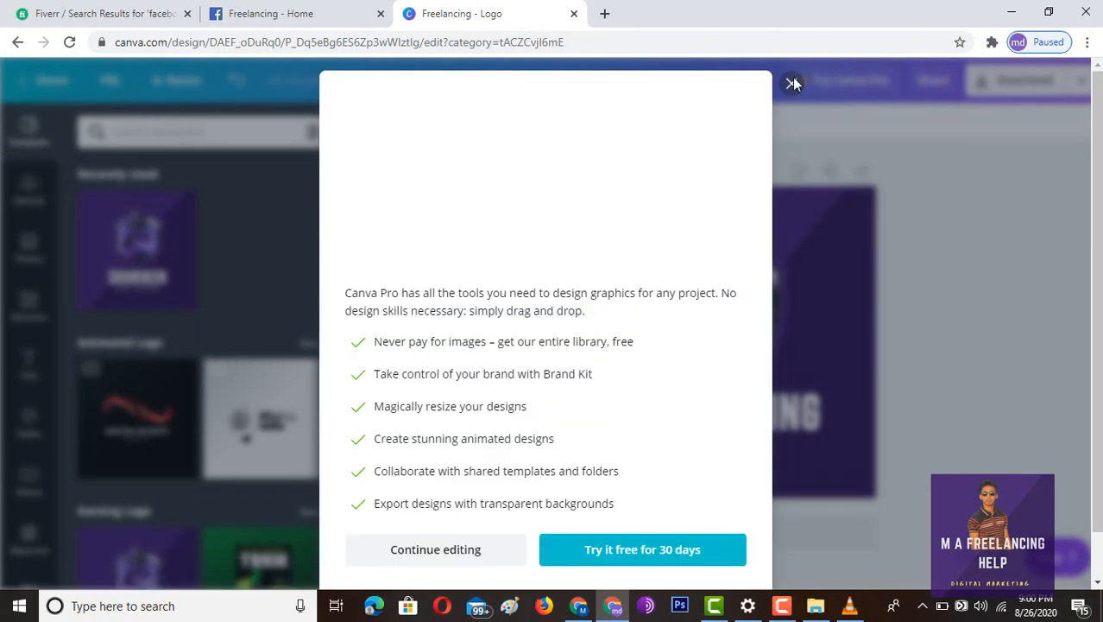
pyautogui.click(791, 83)
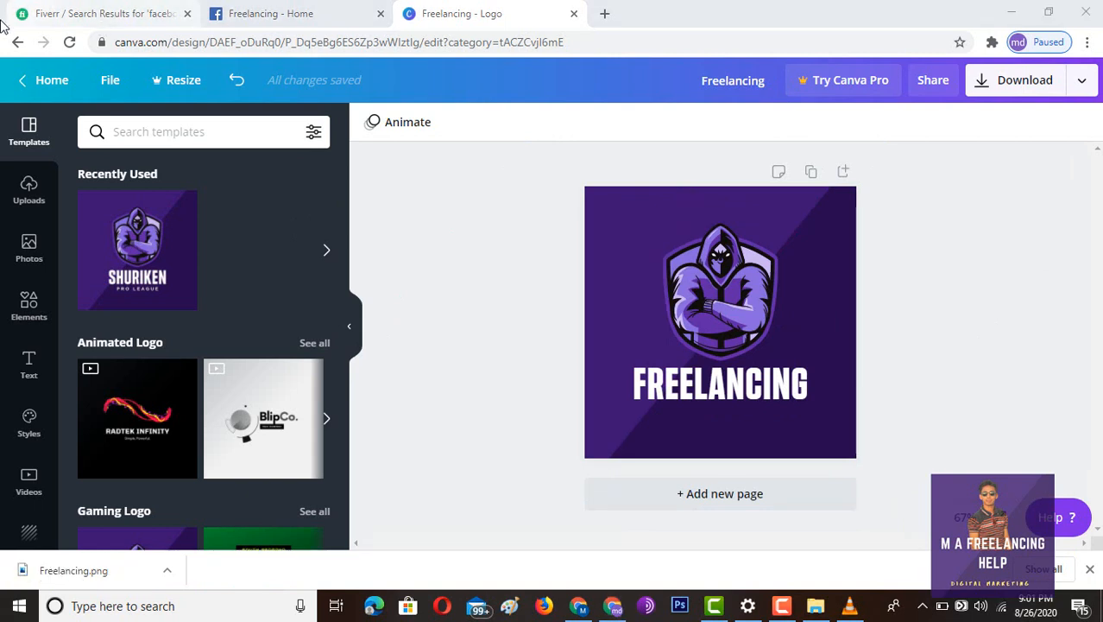
# - From Canva Home, search 'face' and create a blank Facebook Cover design
pyautogui.click(17, 44)
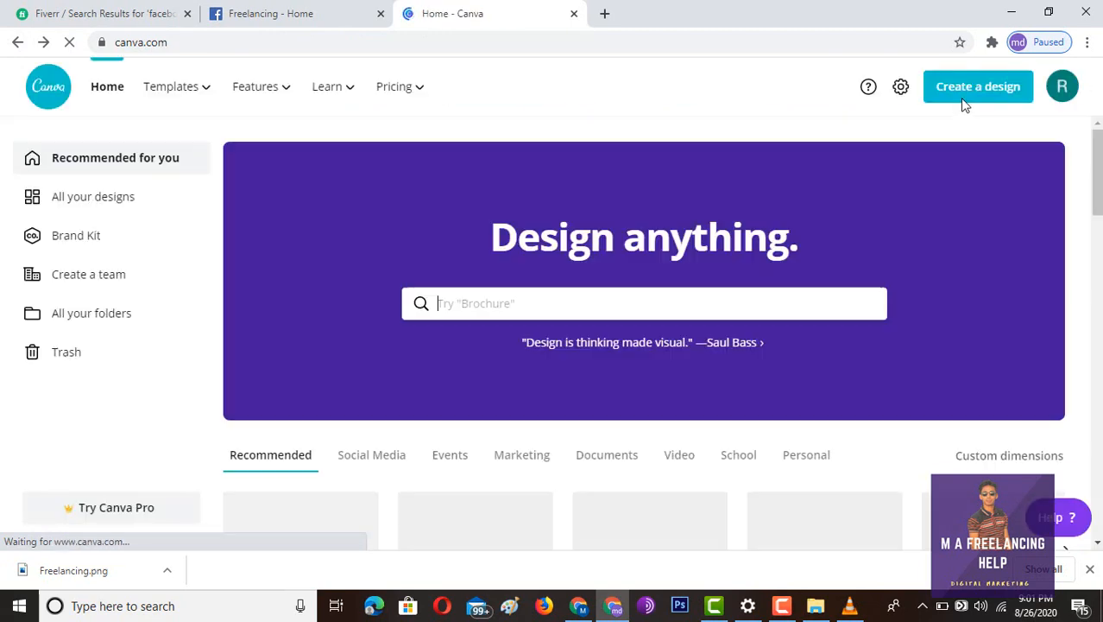
pyautogui.click(485, 302)
pyautogui.write('face')
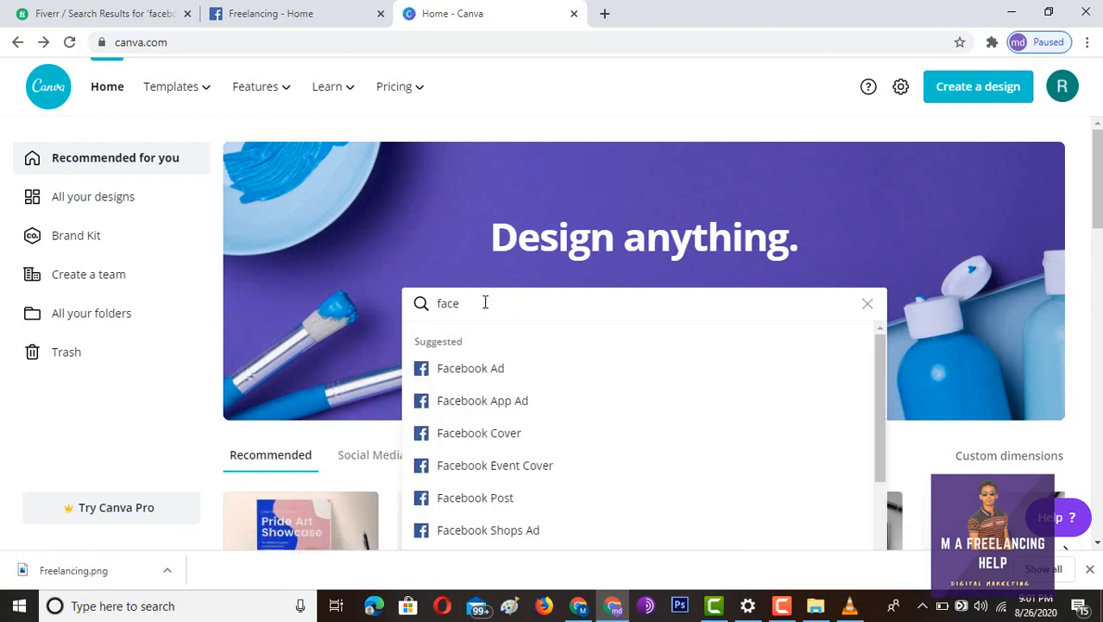
pyautogui.click(551, 434)
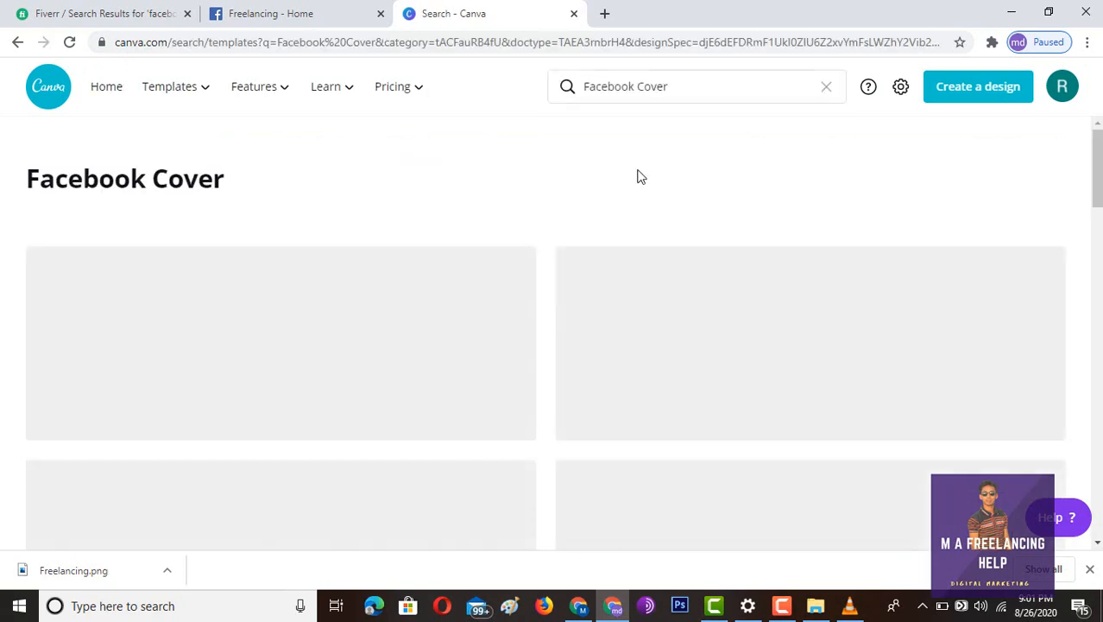
pyautogui.scroll(-2, 495, 155)
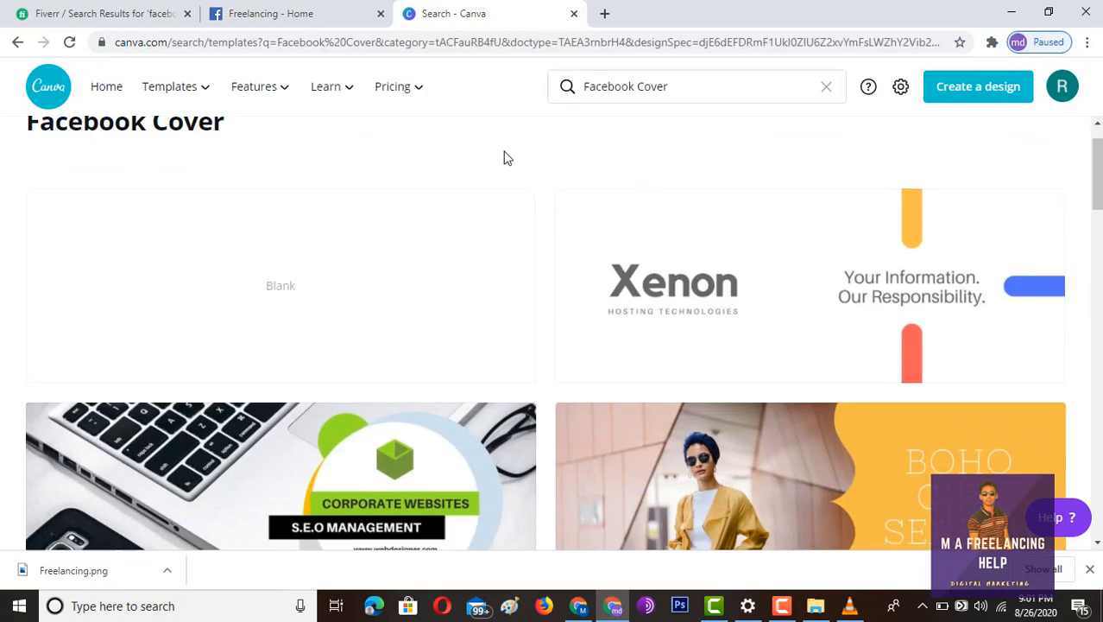
pyautogui.scroll(3, 348, 346)
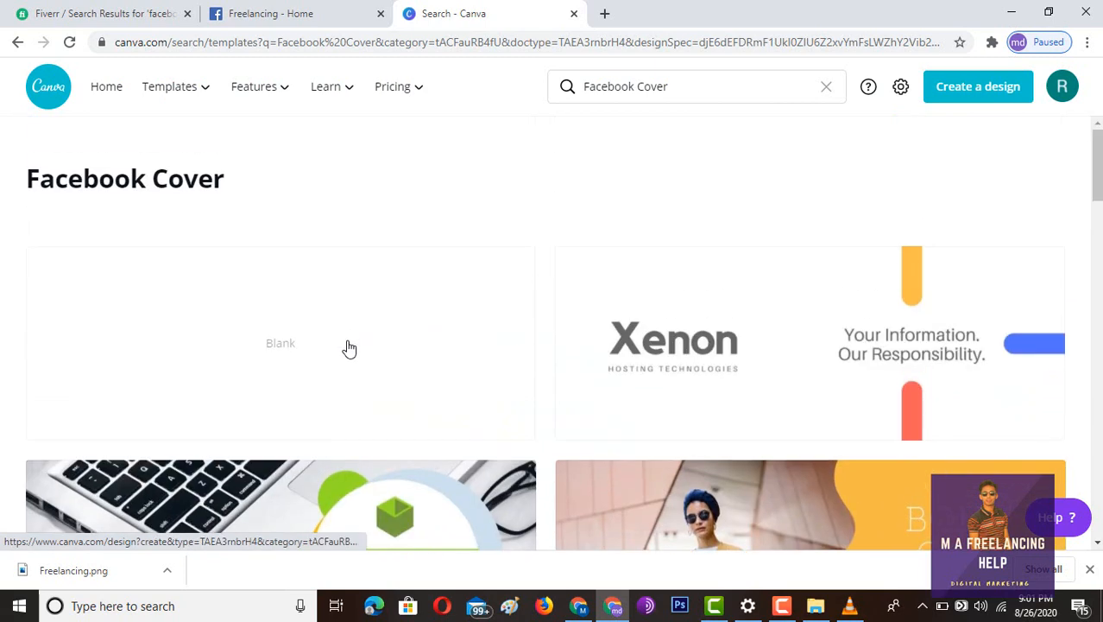
pyautogui.click(347, 347)
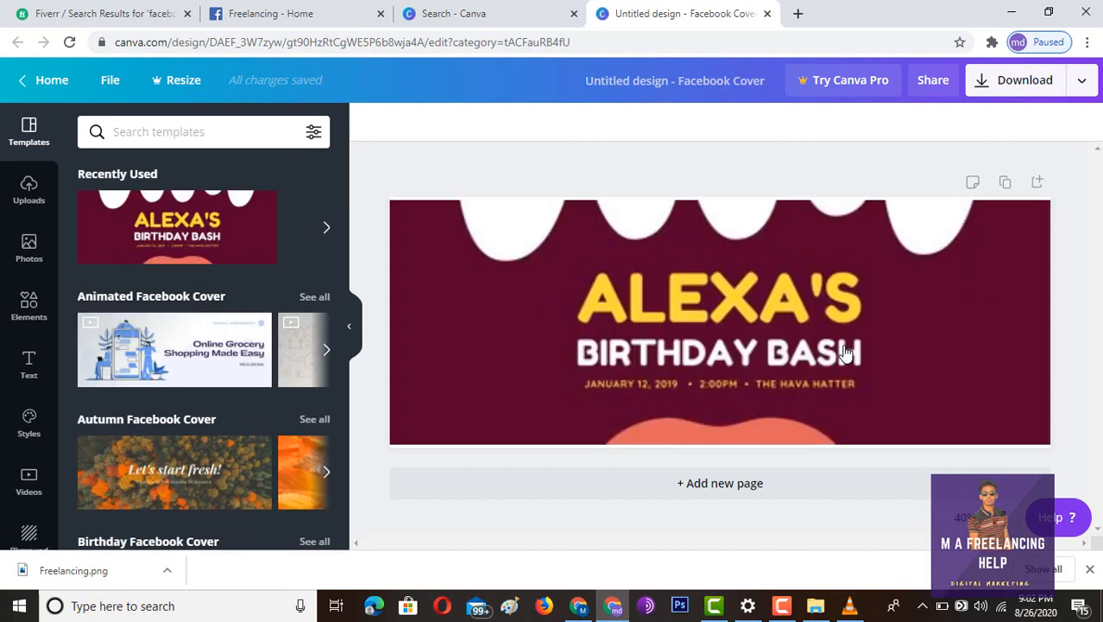
# - Delete the big yellow heading text from the cover
pyautogui.click(721, 305)
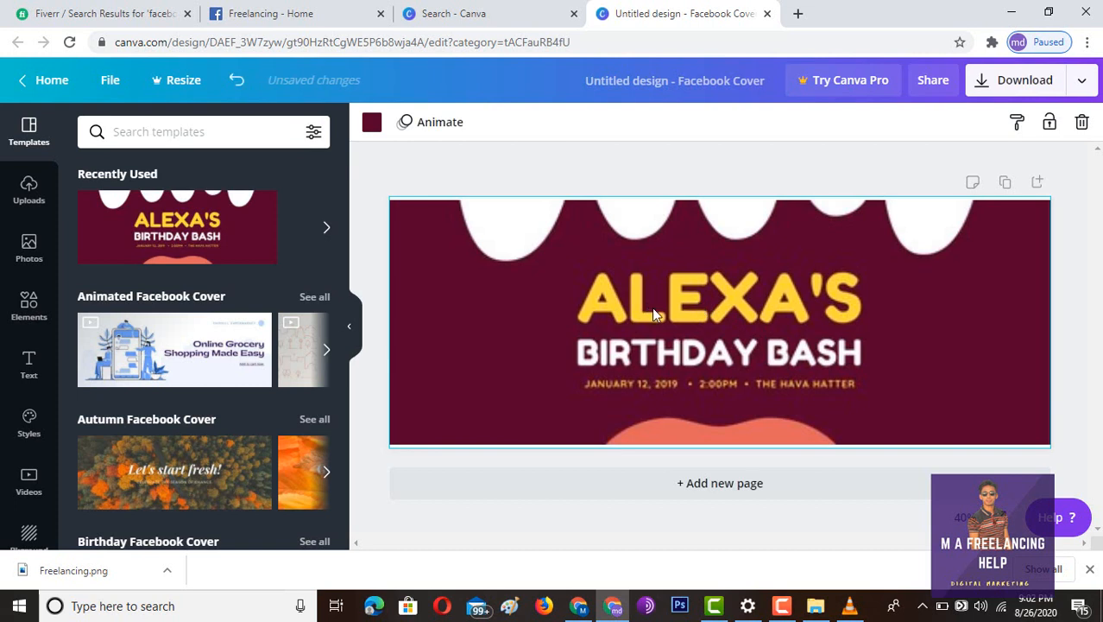
pyautogui.click(651, 307)
pyautogui.click(654, 311)
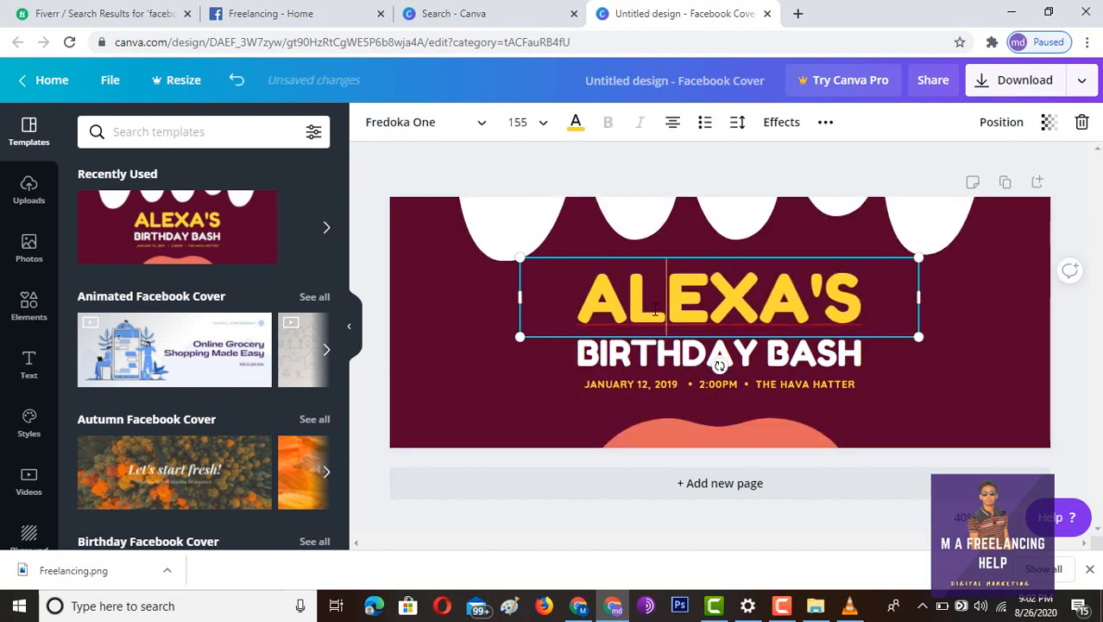
pyautogui.press('BackSpace')
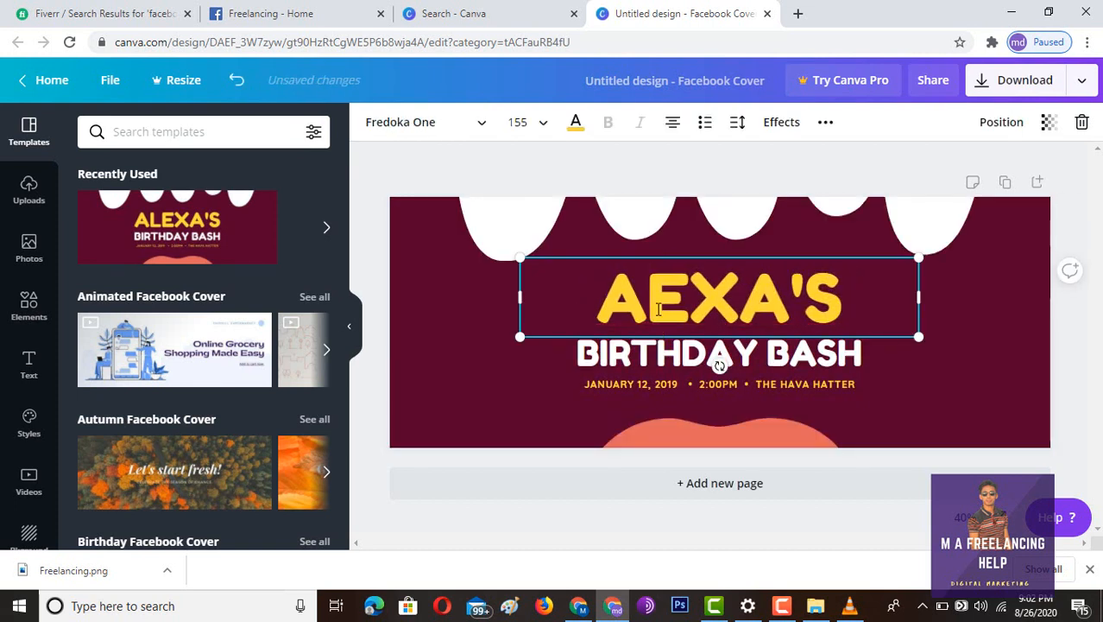
pyautogui.doubleClick(669, 306)
pyautogui.press('BackSpace')
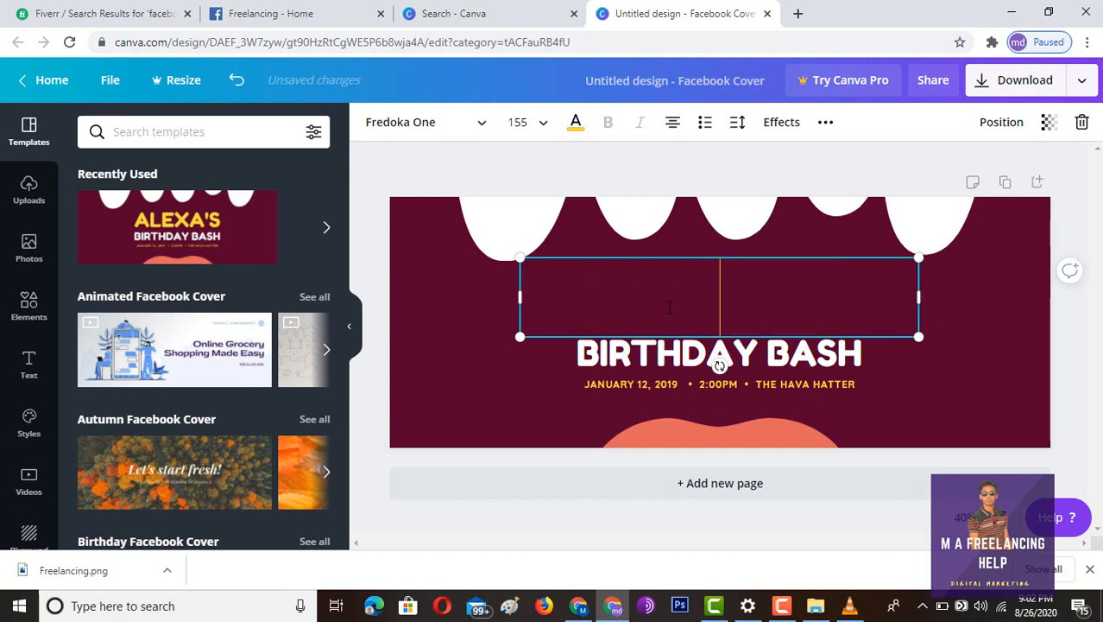
# - Delete the BIRTHDAY BASH and date lines, then clear the leftover empty text box
pyautogui.click(676, 360)
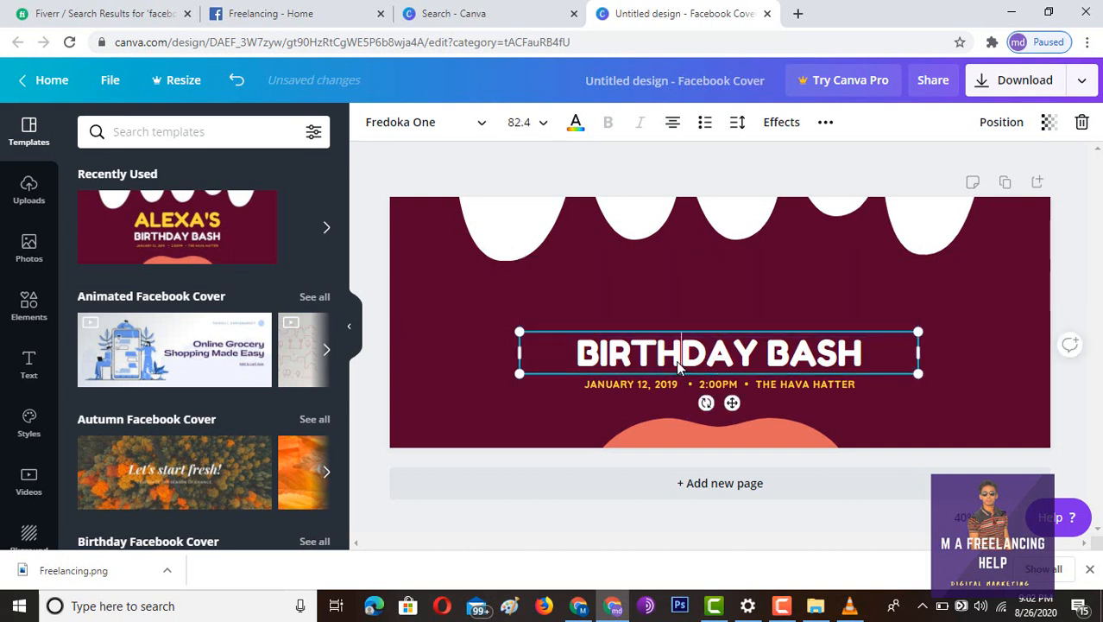
pyautogui.doubleClick(678, 361)
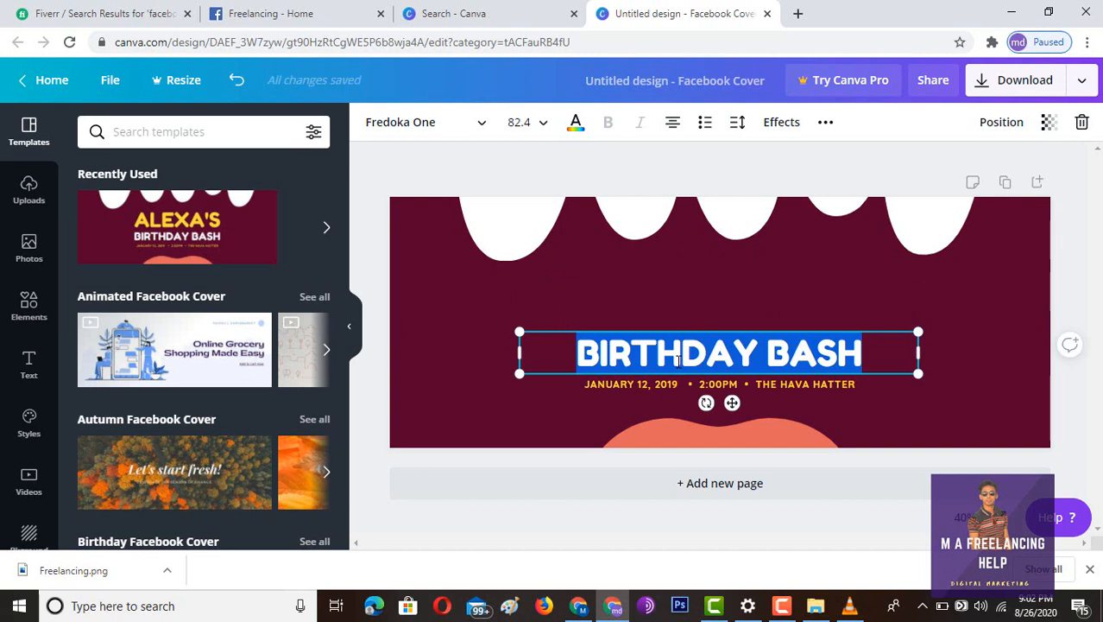
pyautogui.press('BackSpace')
pyautogui.click(693, 386)
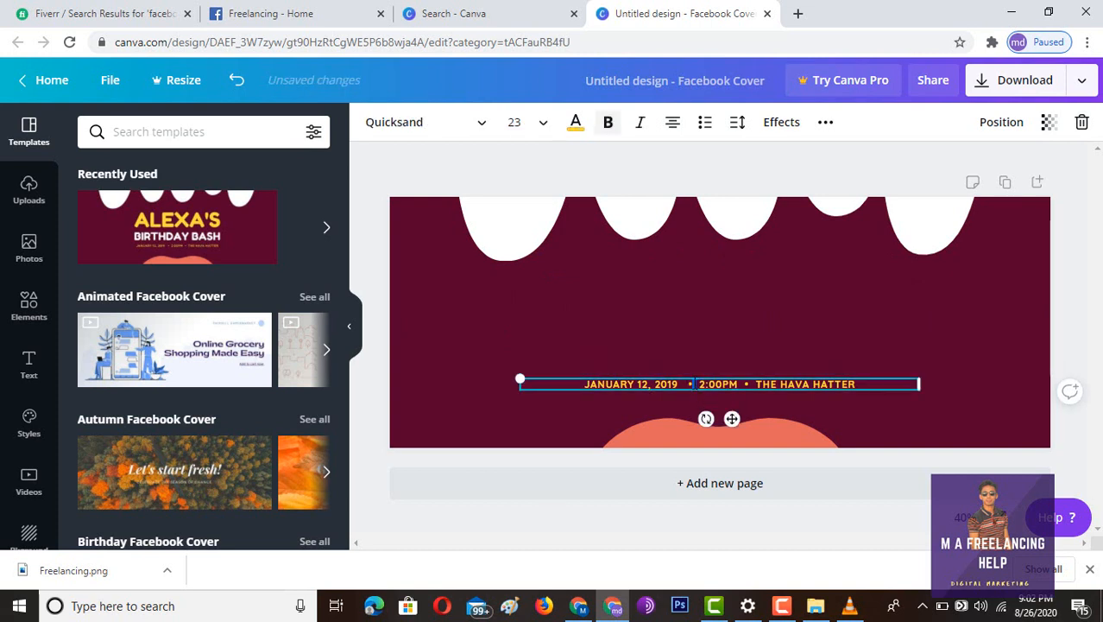
pyautogui.doubleClick(694, 384)
pyautogui.press('BackSpace')
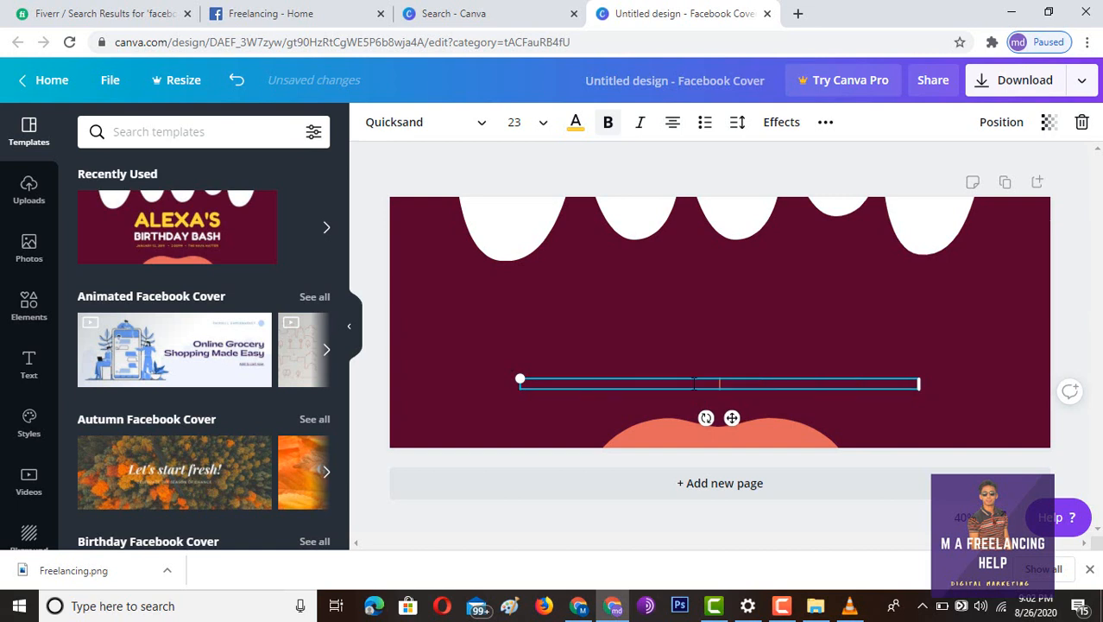
pyautogui.click(692, 332)
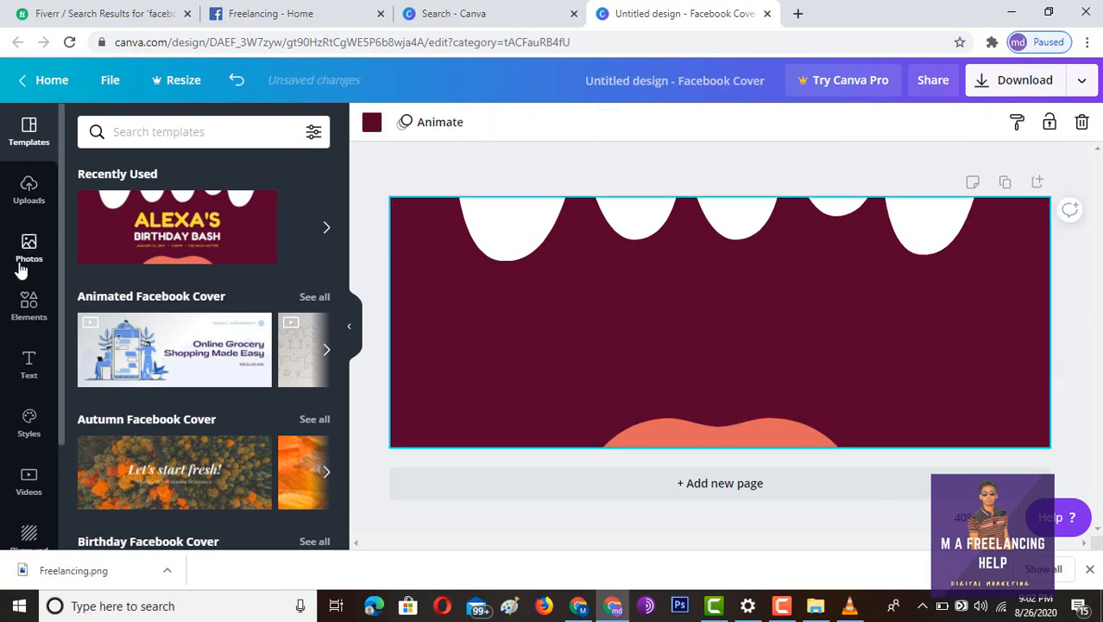
# - Add a heading text box reading 'Freelancing' to the cover
pyautogui.click(30, 365)
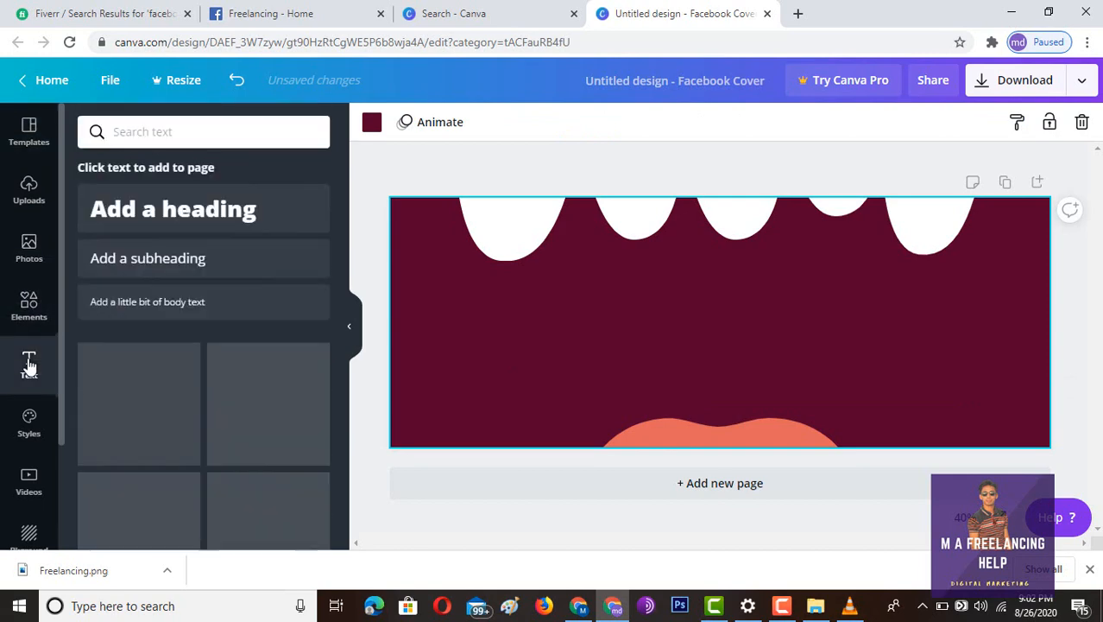
pyautogui.click(136, 210)
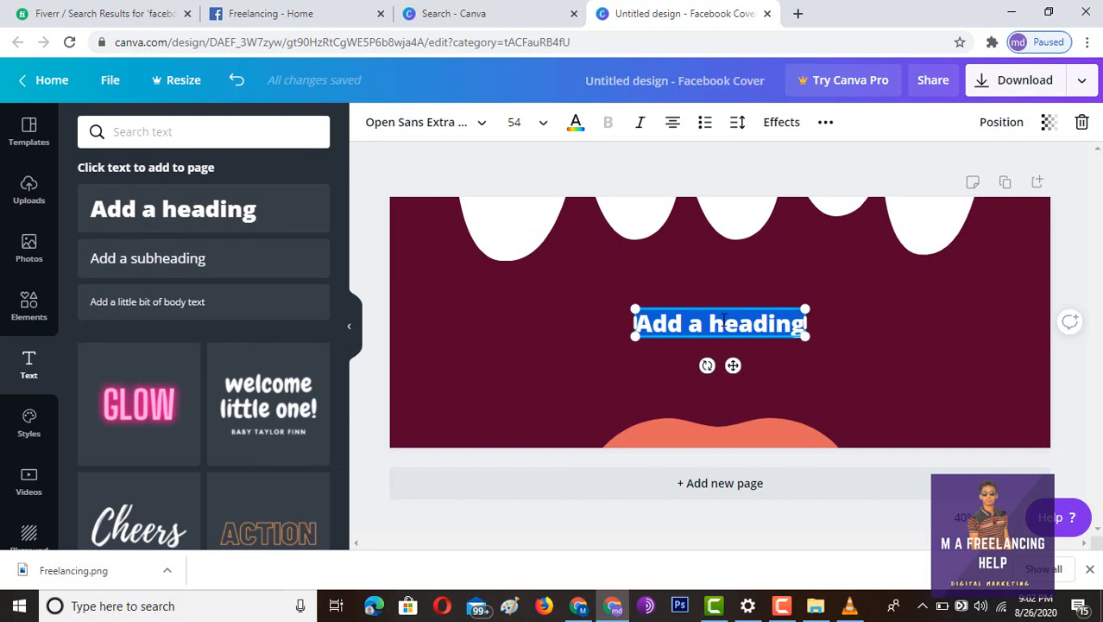
pyautogui.press('BackSpace')
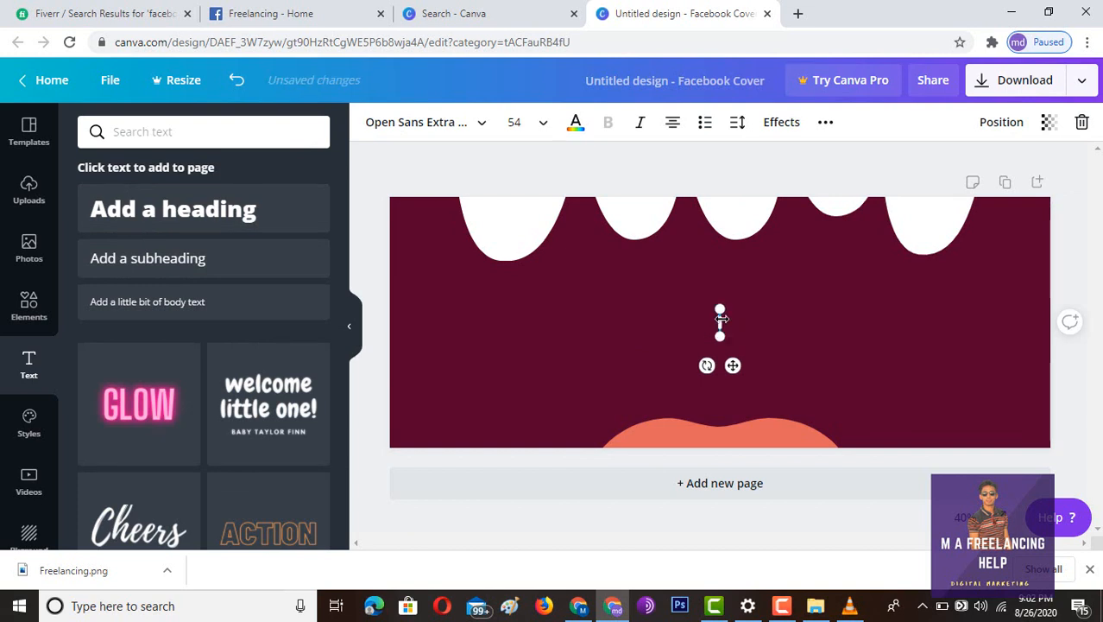
pyautogui.write('Free')
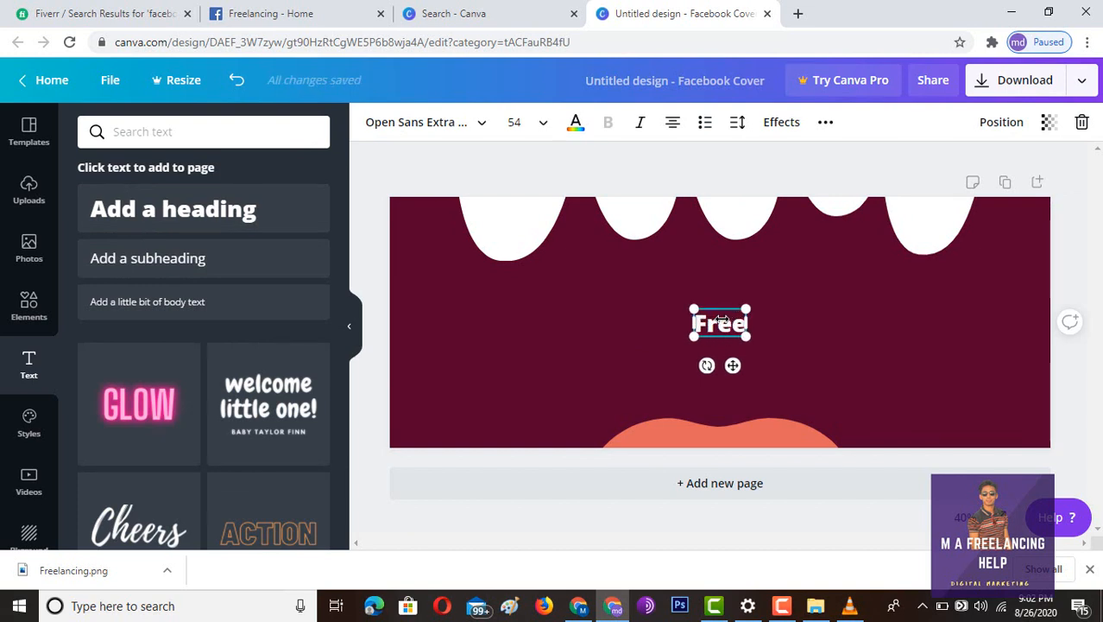
pyautogui.write('lanci')
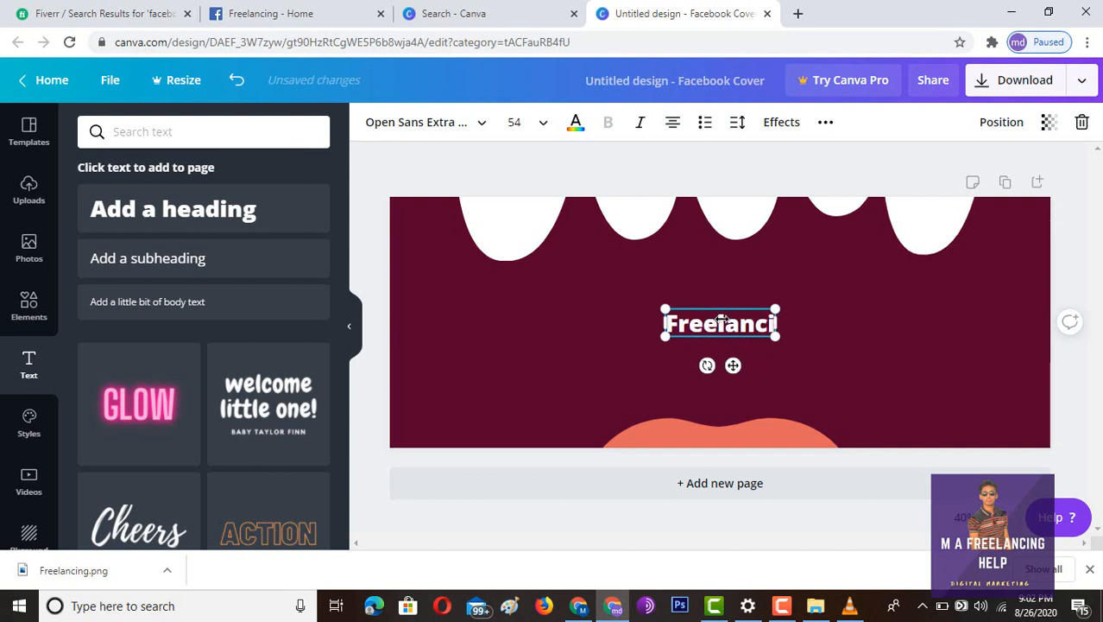
pyautogui.write('ng')
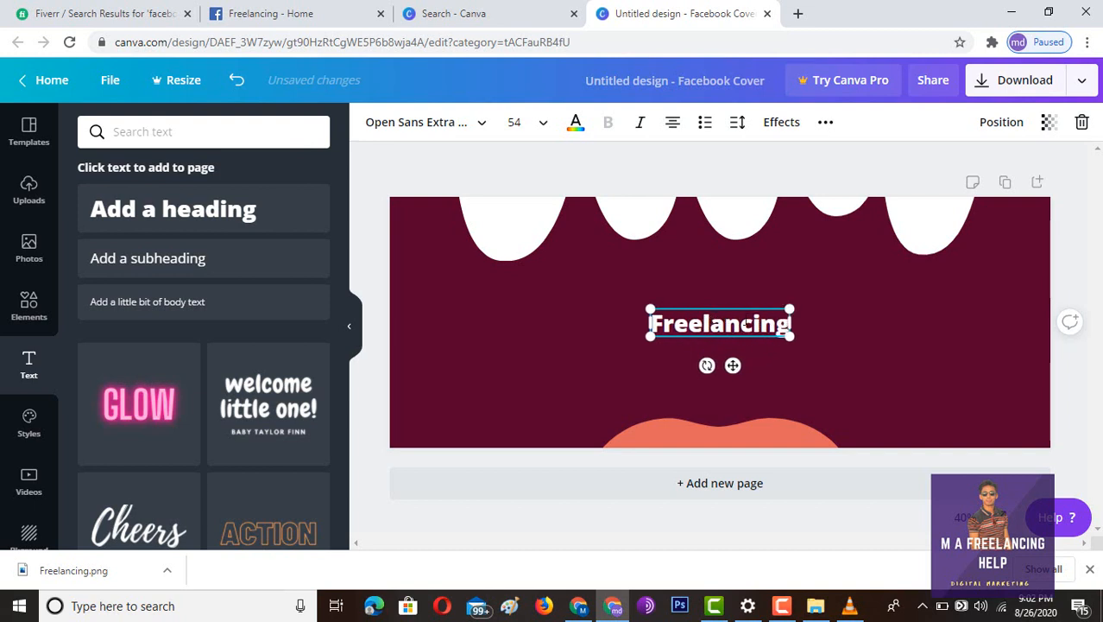
# - Make the Freelancing heading dark blue at font size 144
pyautogui.click(575, 124)
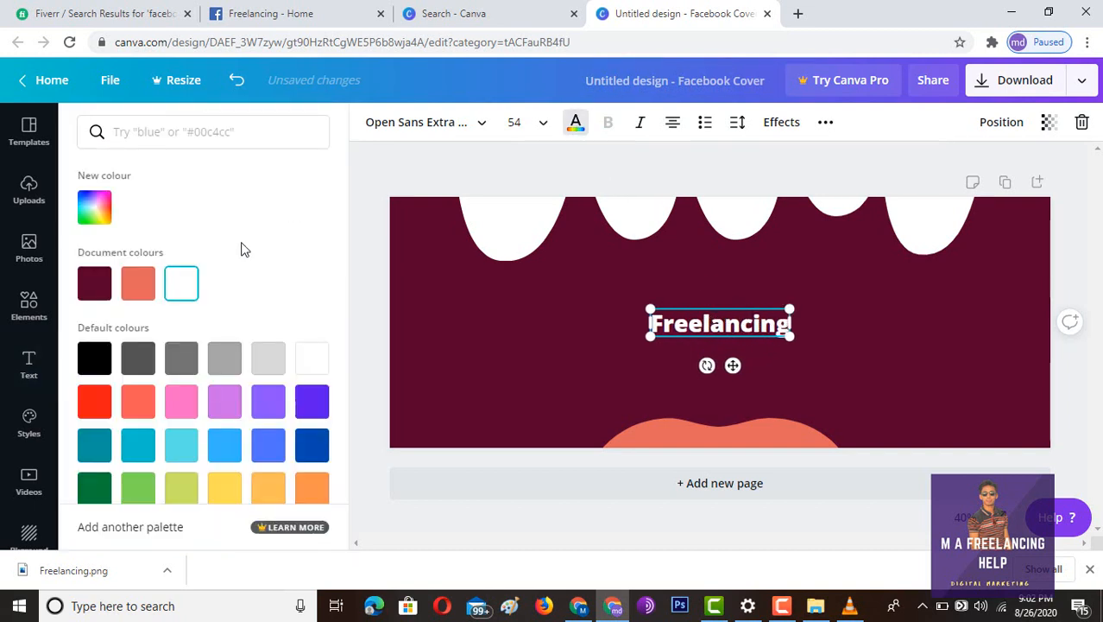
pyautogui.click(102, 403)
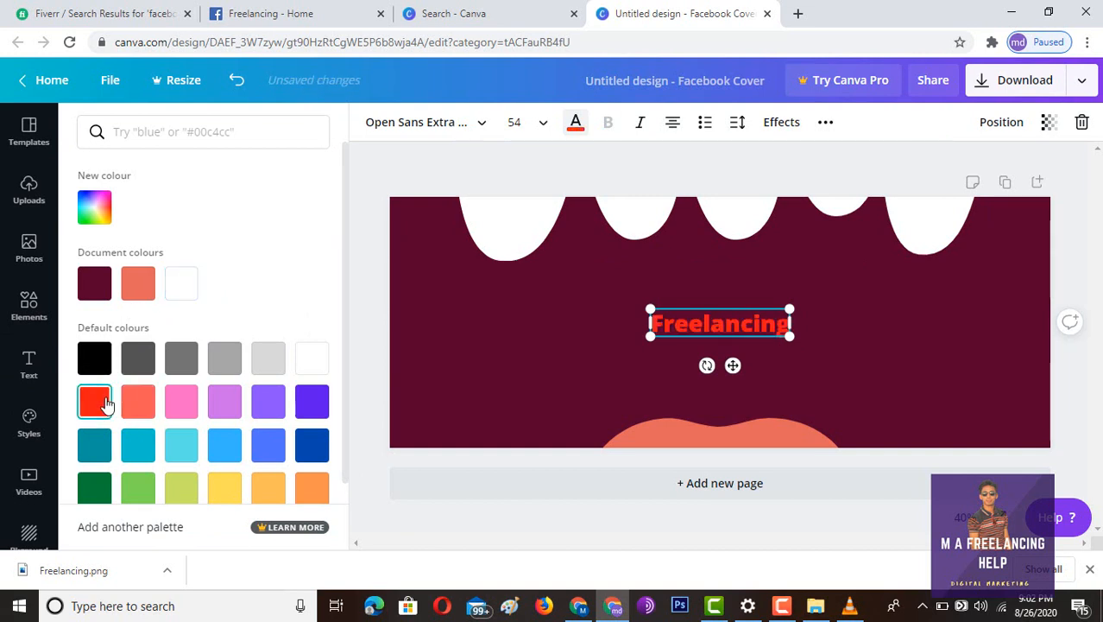
pyautogui.click(312, 444)
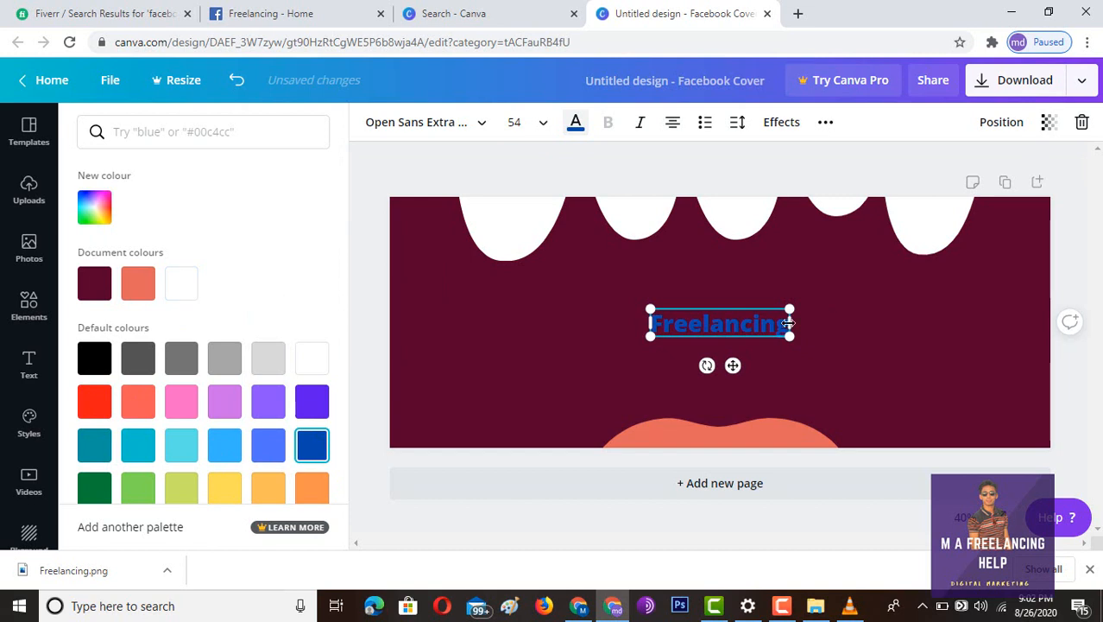
pyautogui.click(544, 126)
pyautogui.scroll(-4, 521, 402)
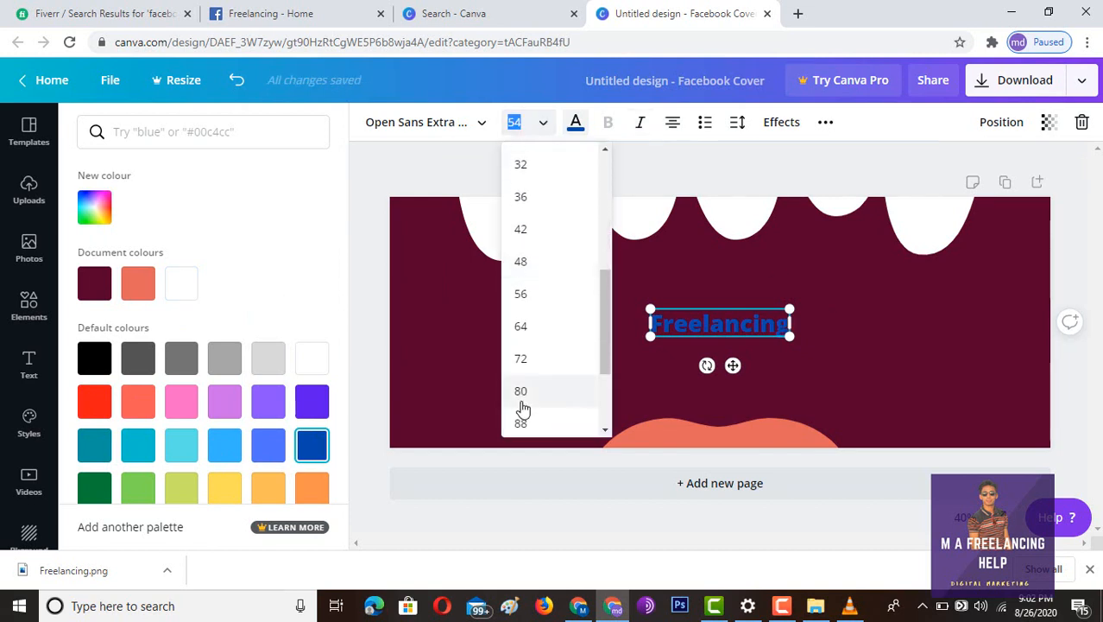
pyautogui.scroll(-2, 522, 409)
pyautogui.click(526, 418)
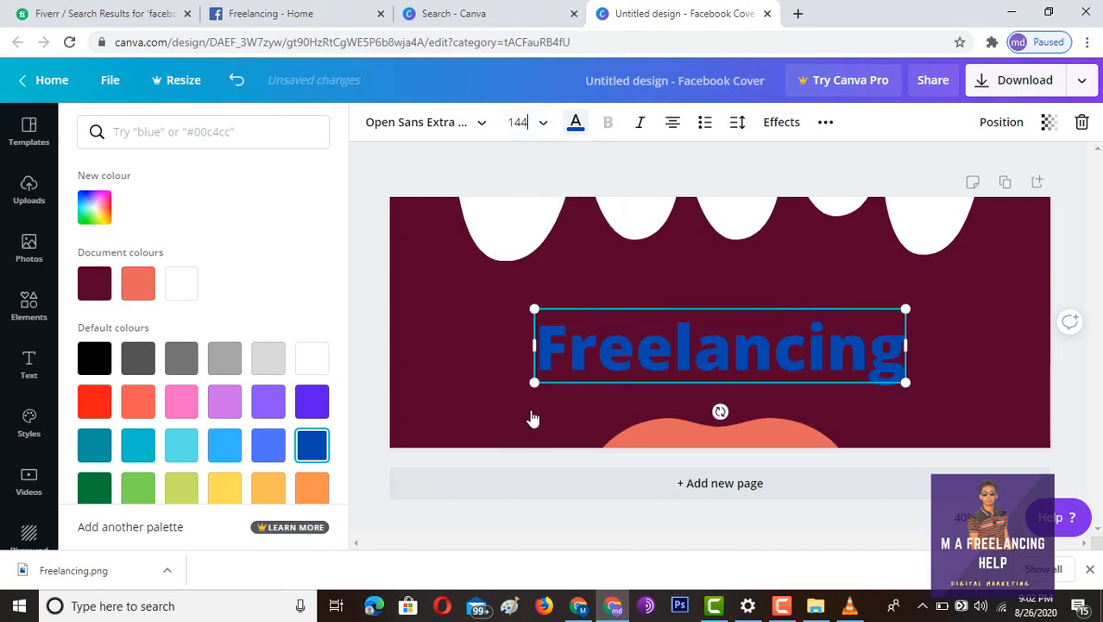
pyautogui.click(986, 331)
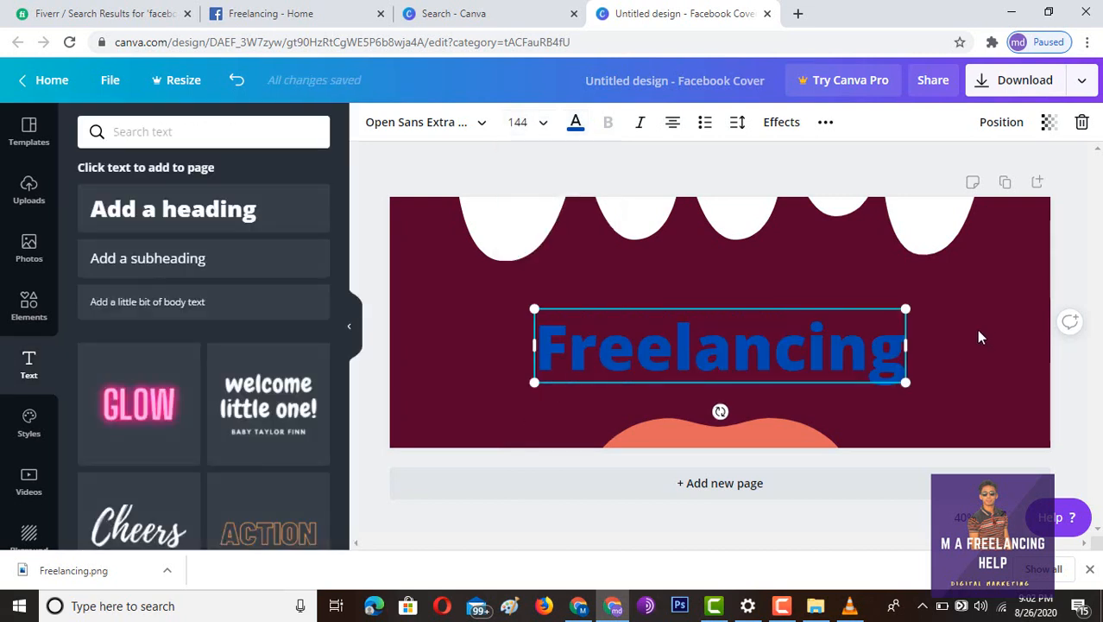
# - Download the cover as Freelancing (1).png and dismiss the referral popup
pyautogui.click(976, 331)
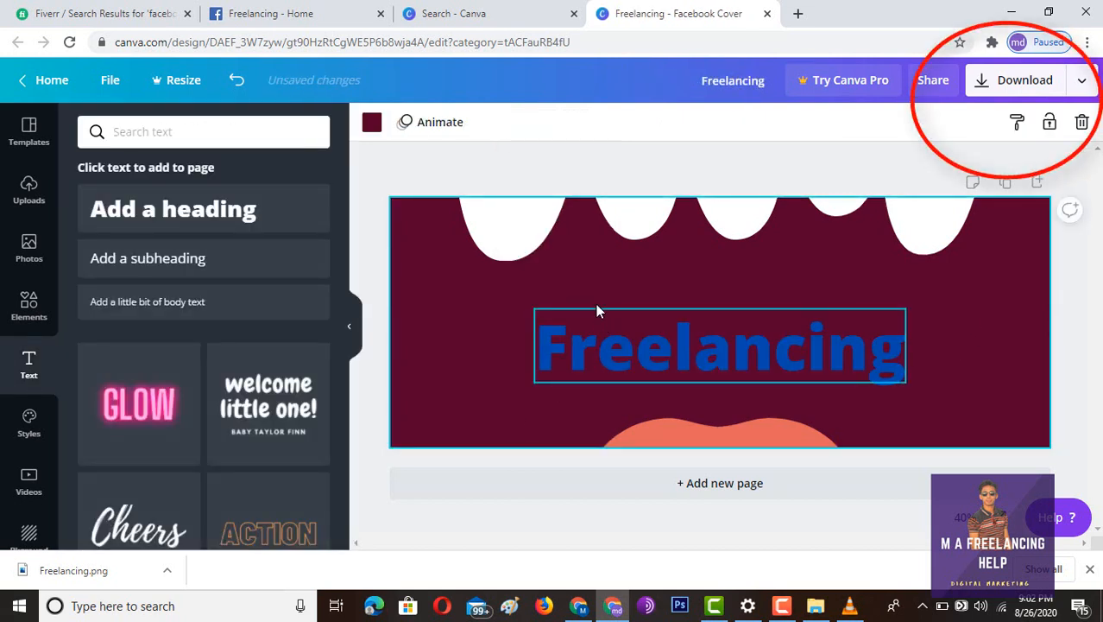
pyautogui.click(1009, 84)
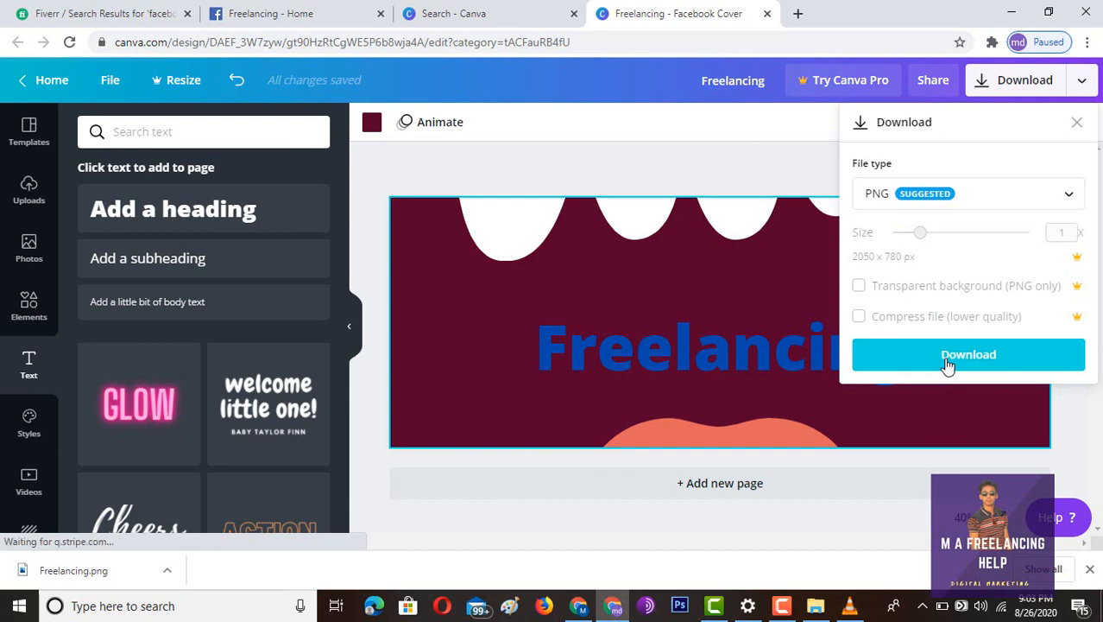
pyautogui.click(947, 362)
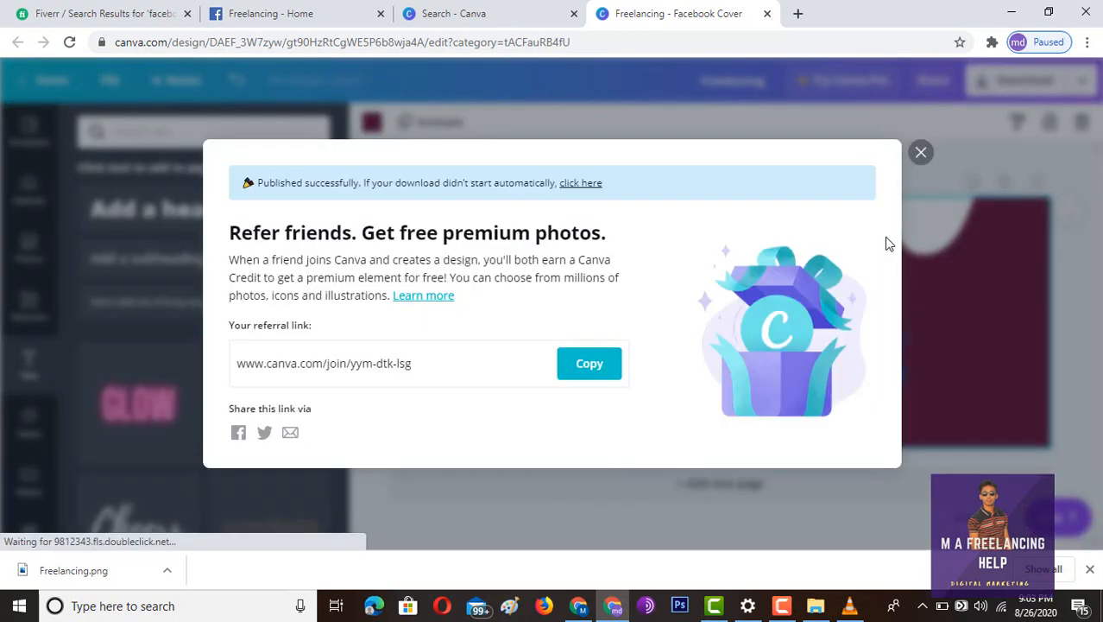
pyautogui.click(921, 155)
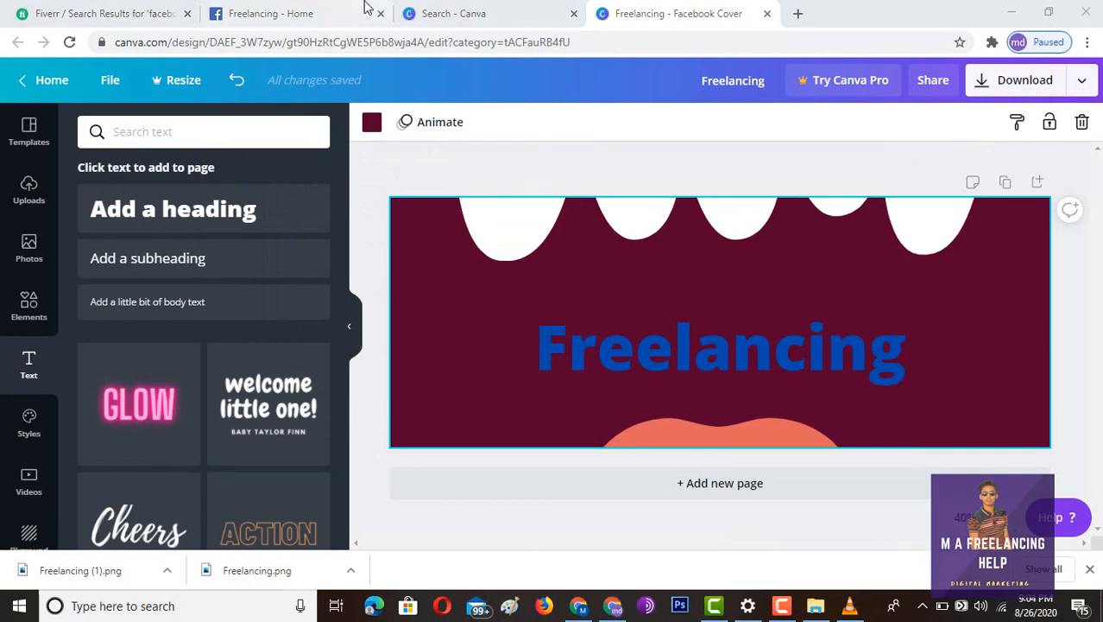
# - Upload the Freelancing logo image as the Facebook page's profile picture and save it
pyautogui.click(282, 10)
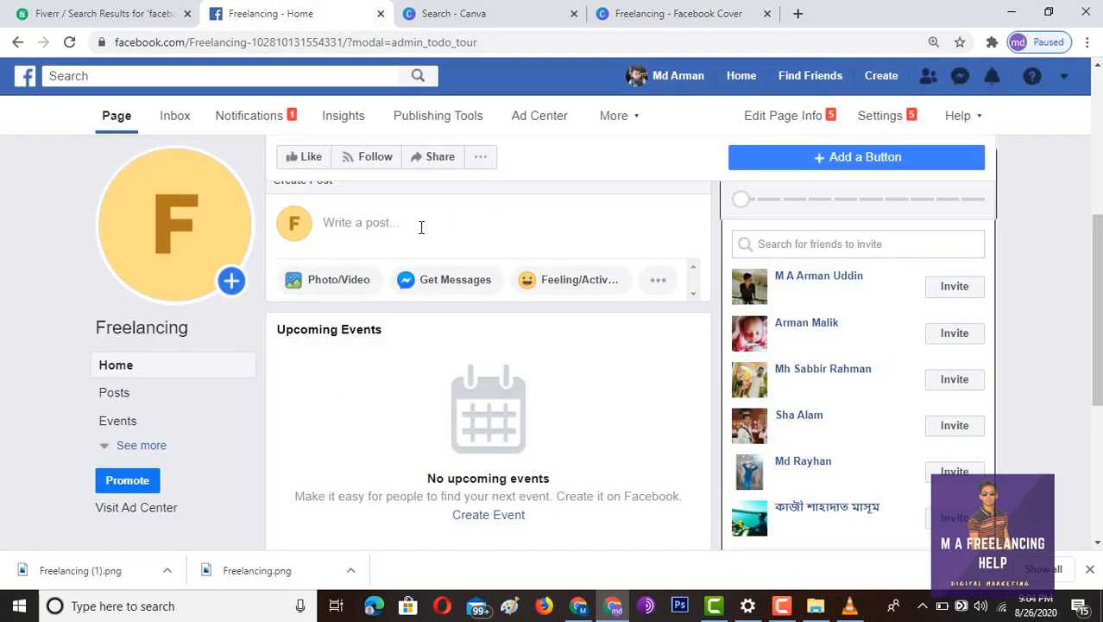
pyautogui.moveTo(128, 239)
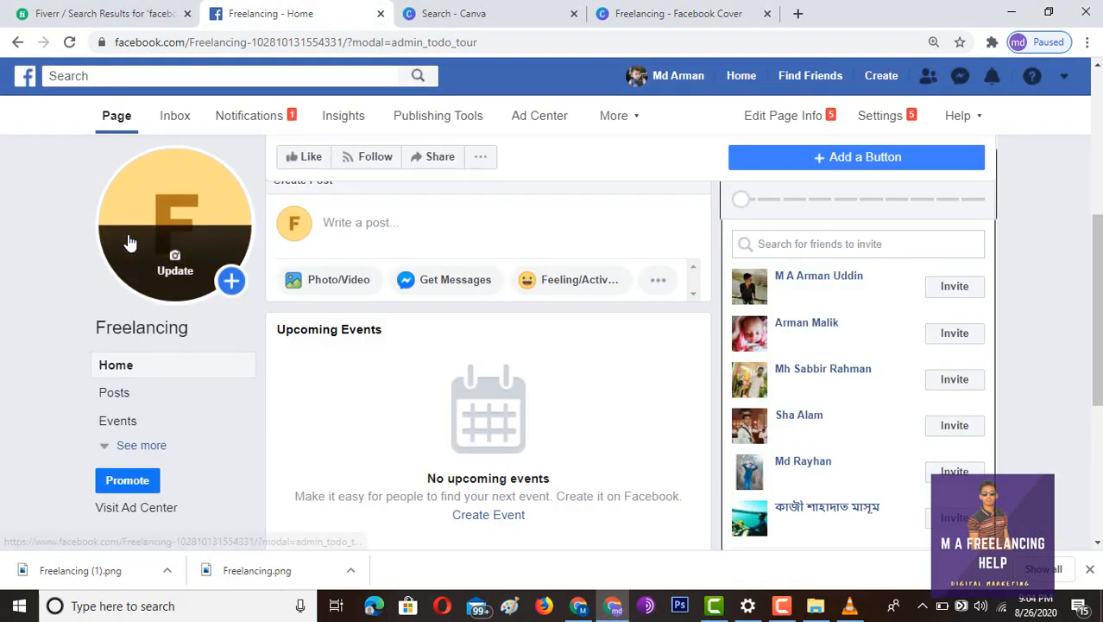
pyautogui.click(173, 258)
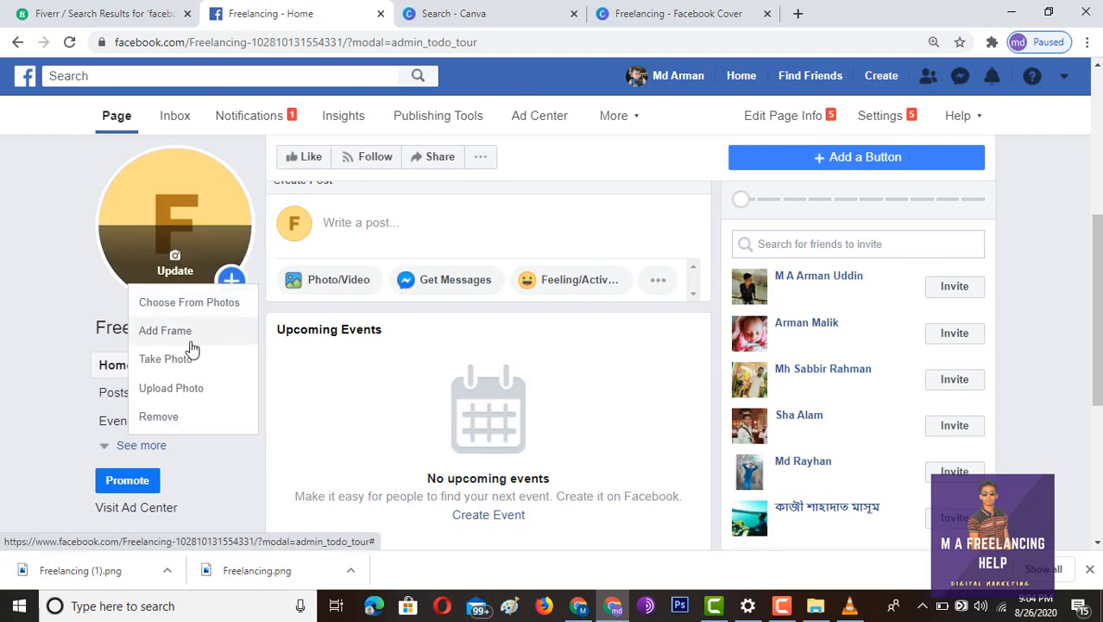
pyautogui.click(159, 387)
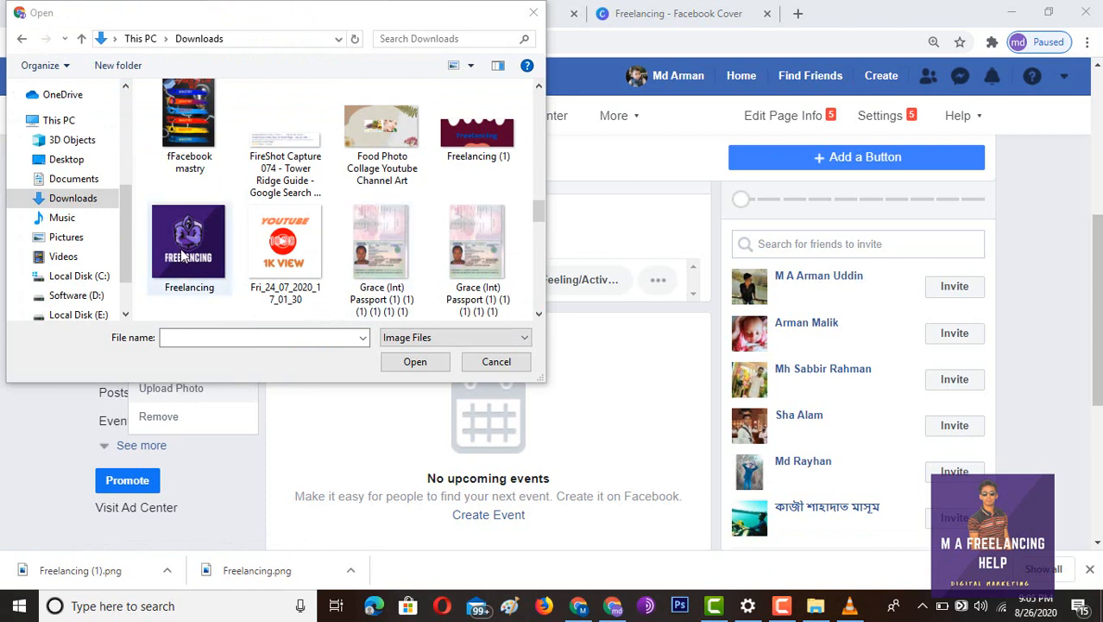
pyautogui.click(182, 253)
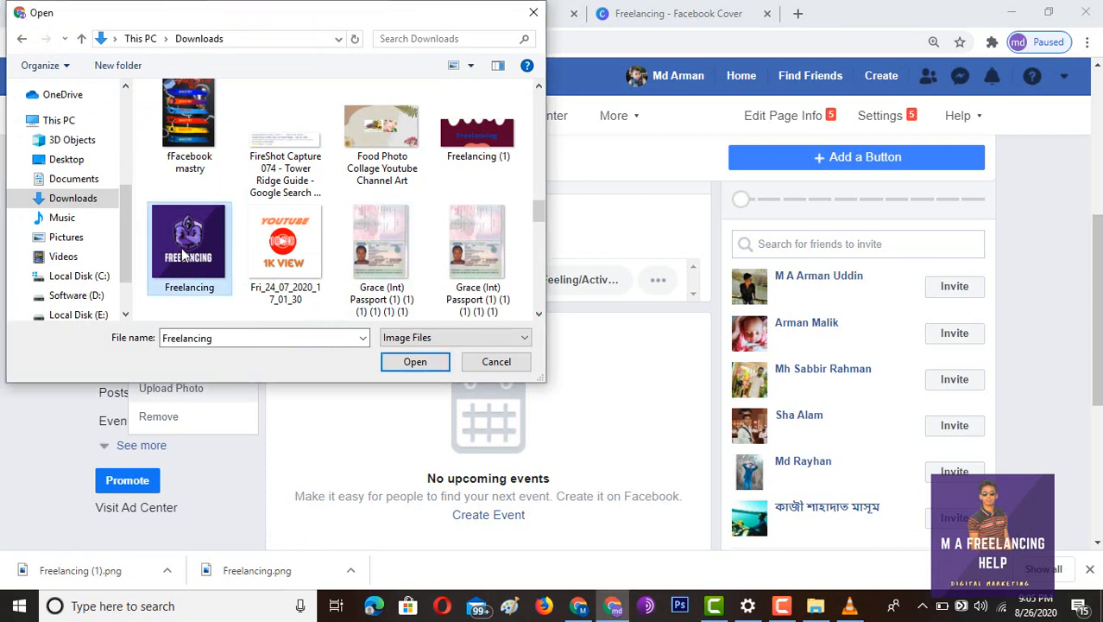
pyautogui.click(416, 363)
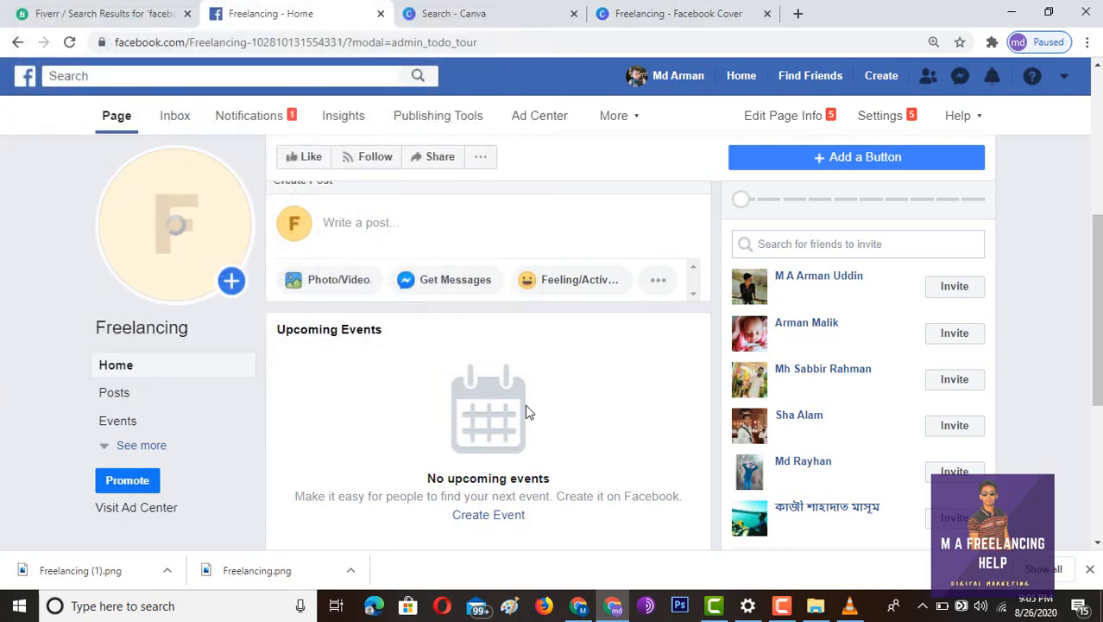
pyautogui.scroll(4, 411, 391)
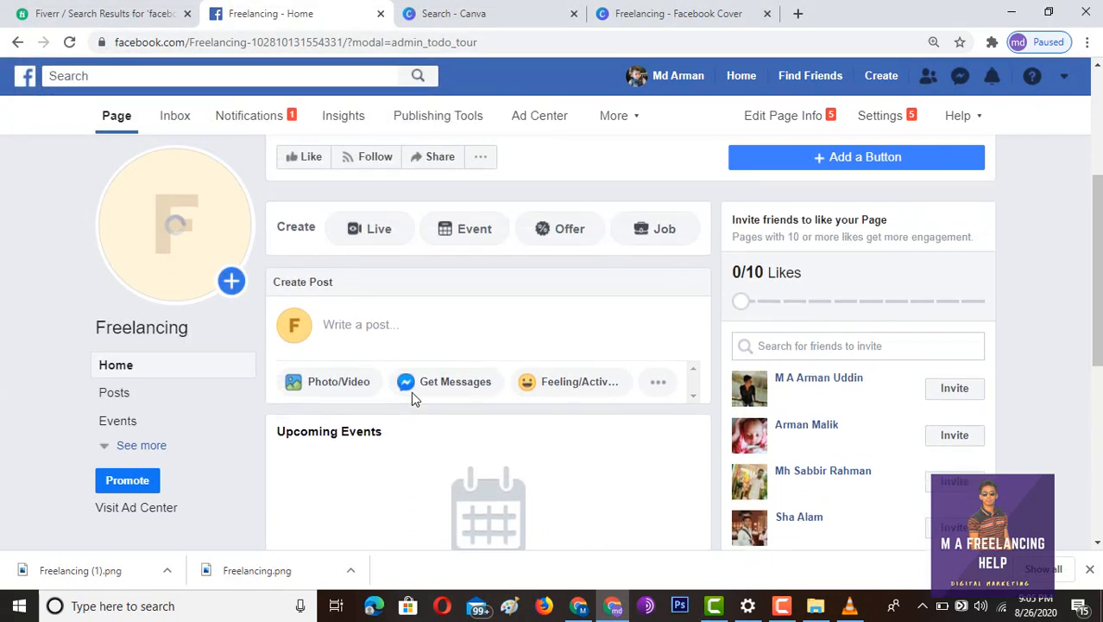
pyautogui.click(330, 164)
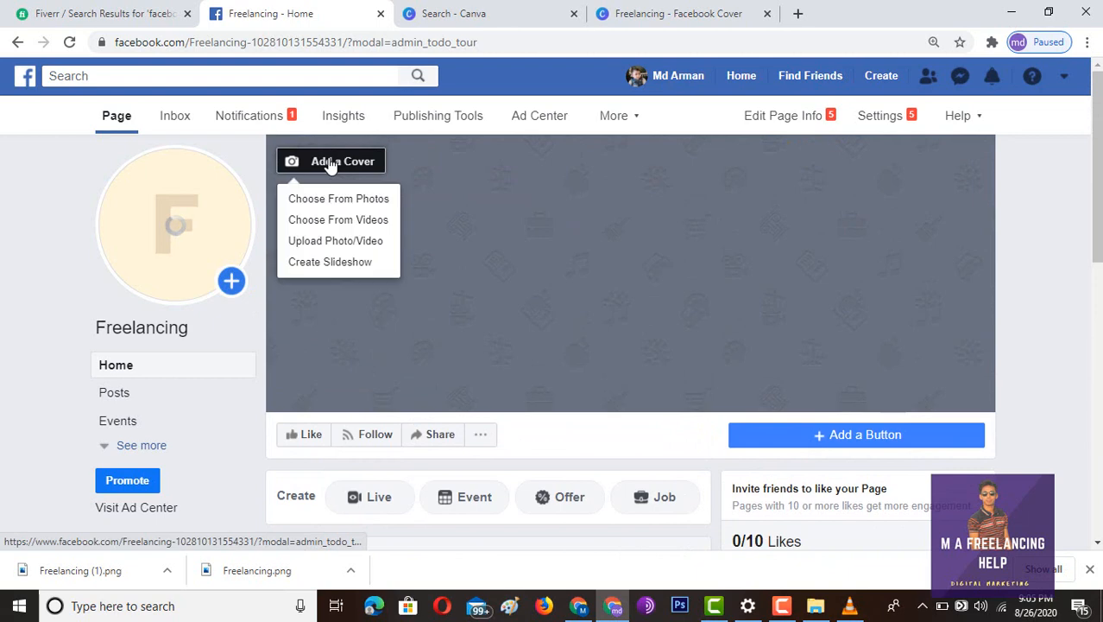
pyautogui.click(347, 248)
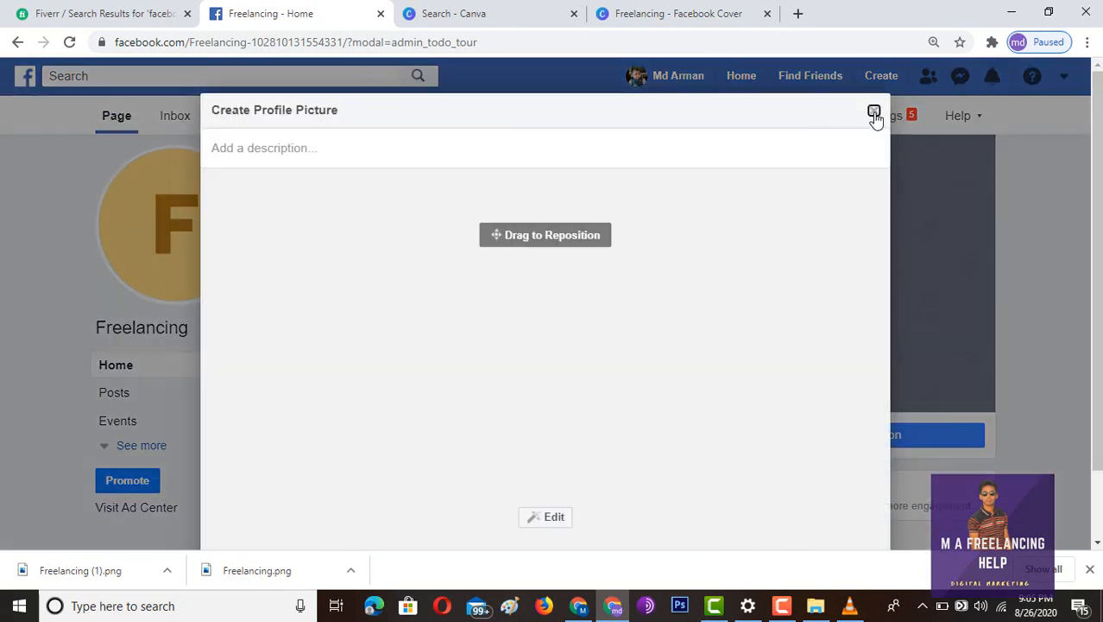
pyautogui.scroll(-1, 728, 289)
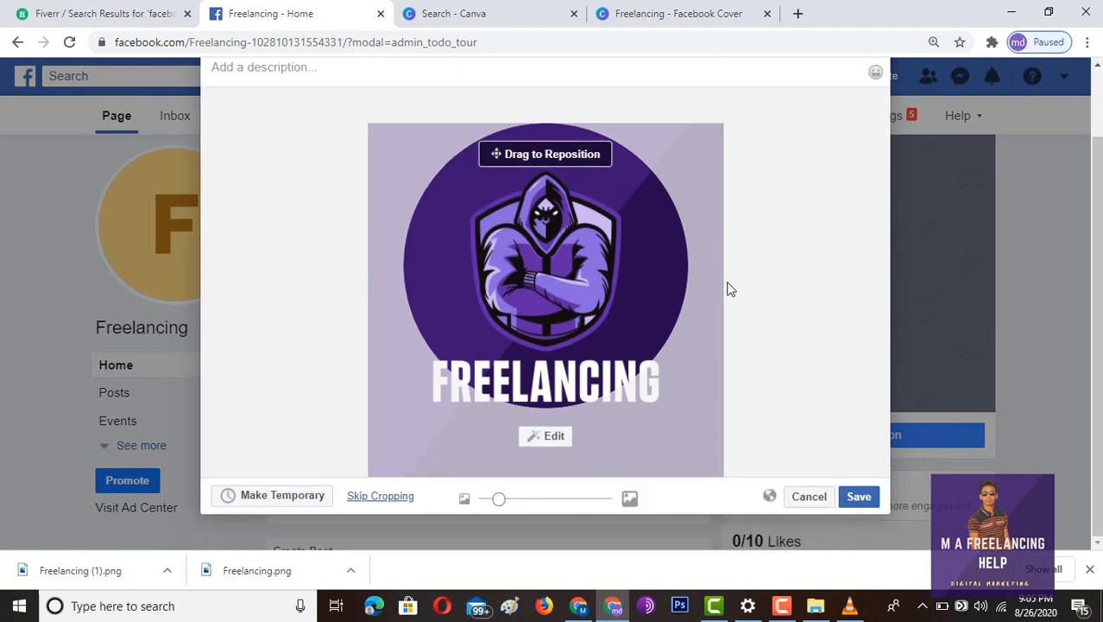
pyautogui.click(860, 497)
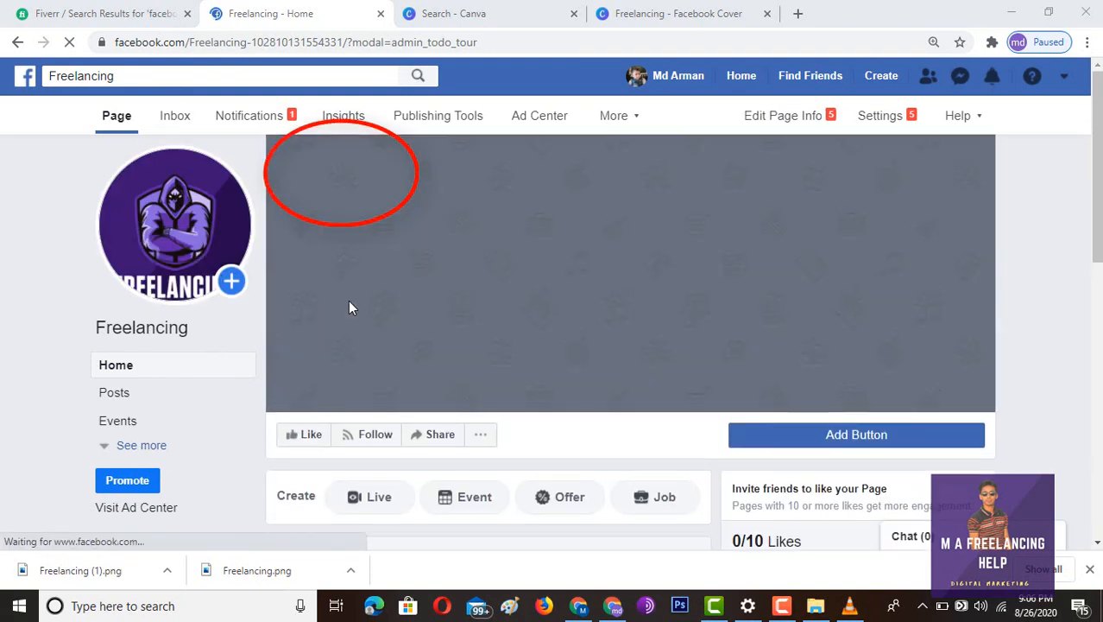
# - Upload Freelancing (1) as the page's cover photo and save it
pyautogui.click(329, 164)
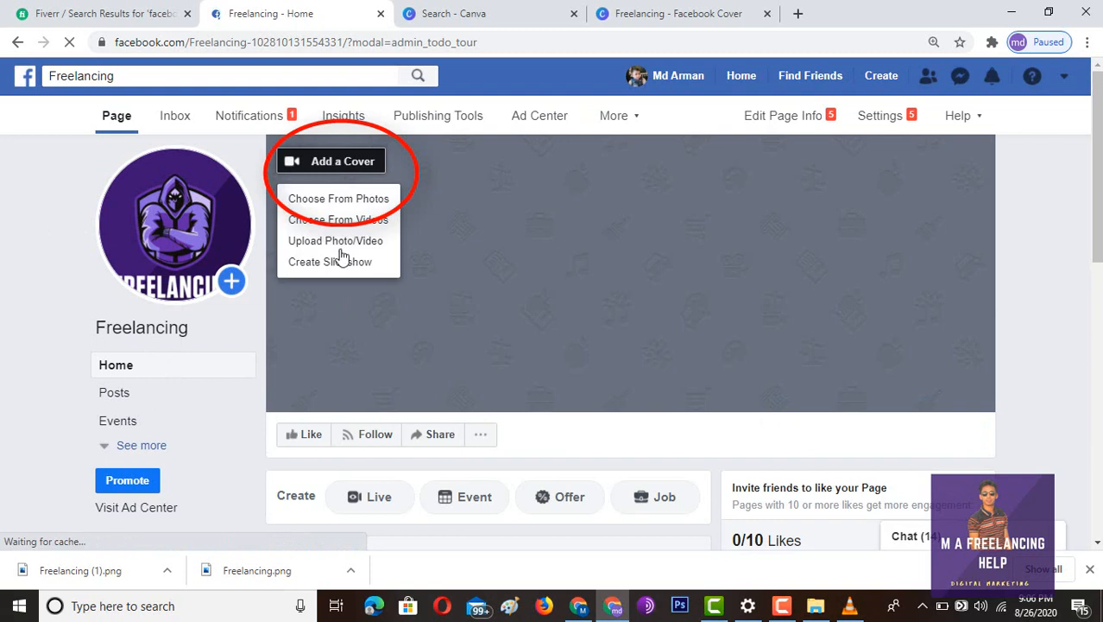
pyautogui.click(339, 244)
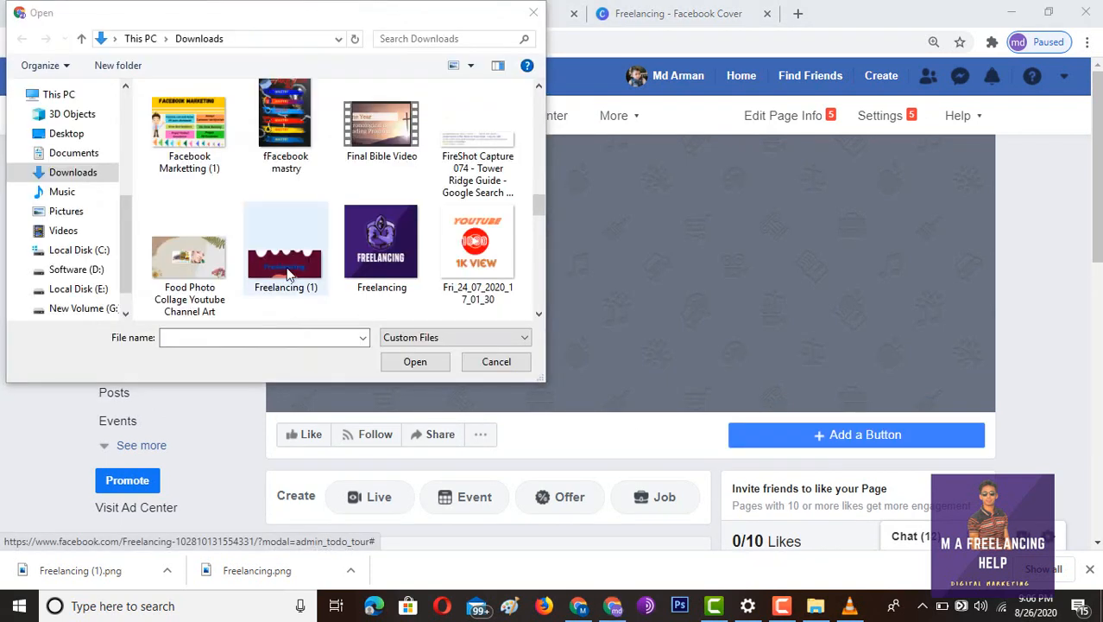
pyautogui.click(290, 273)
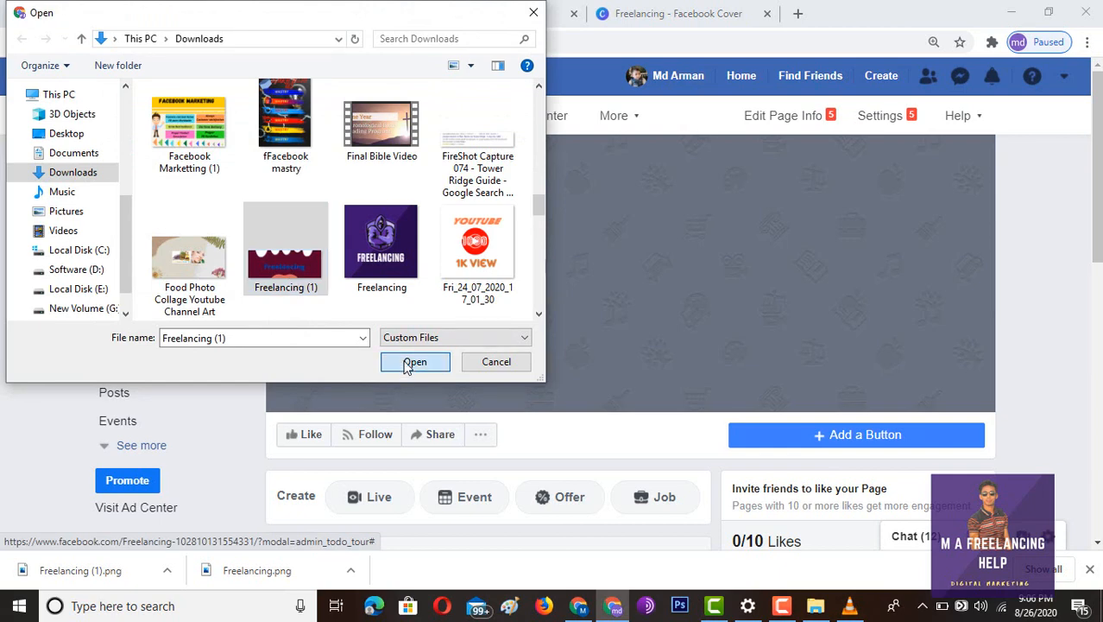
pyautogui.click(412, 363)
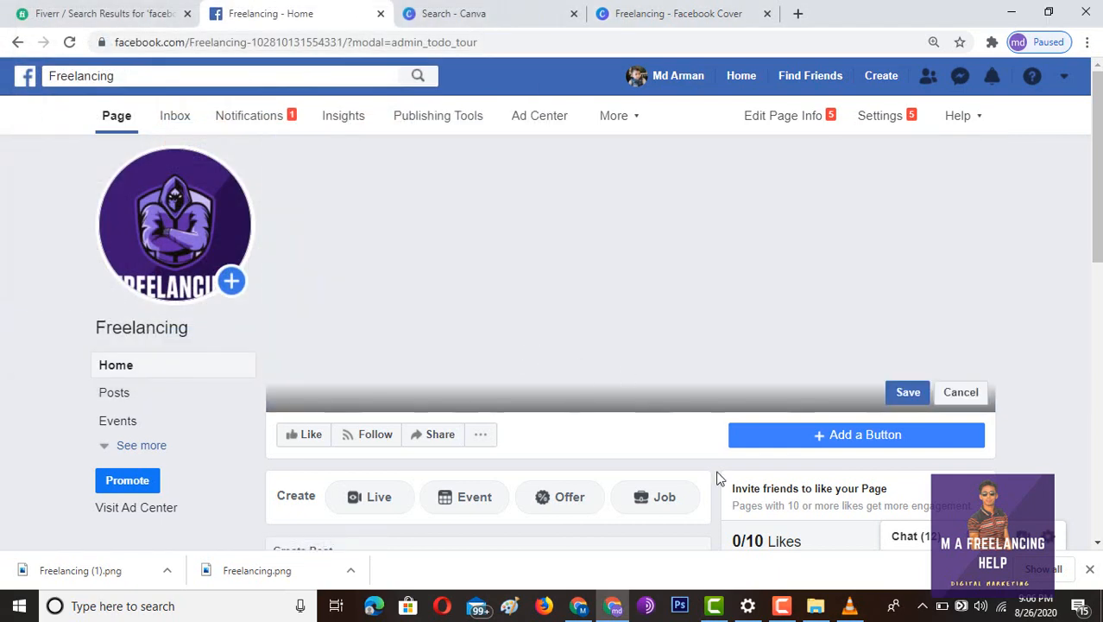
pyautogui.click(909, 393)
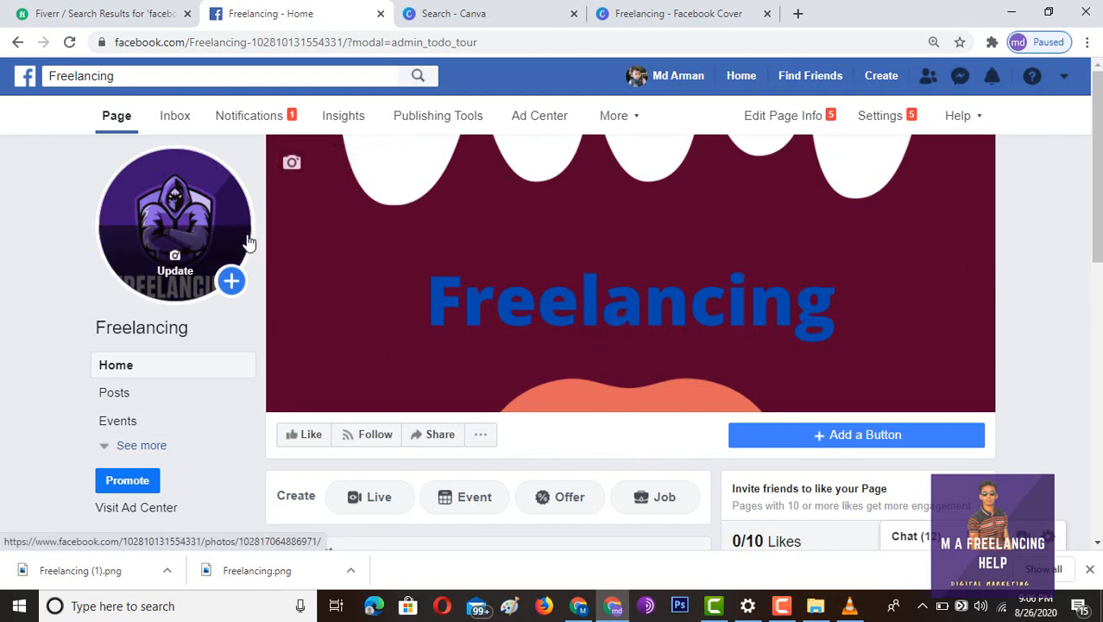
pyautogui.scroll(-2, 461, 344)
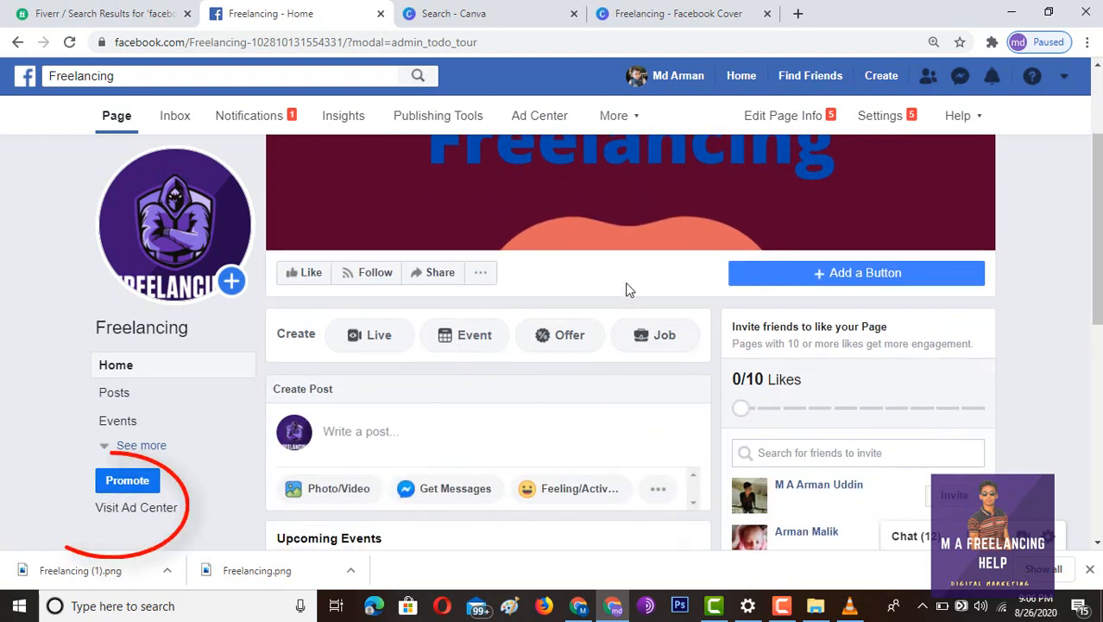
# - Go to the page's About section and close the start date editor unchanged
pyautogui.scroll(-6, 625, 288)
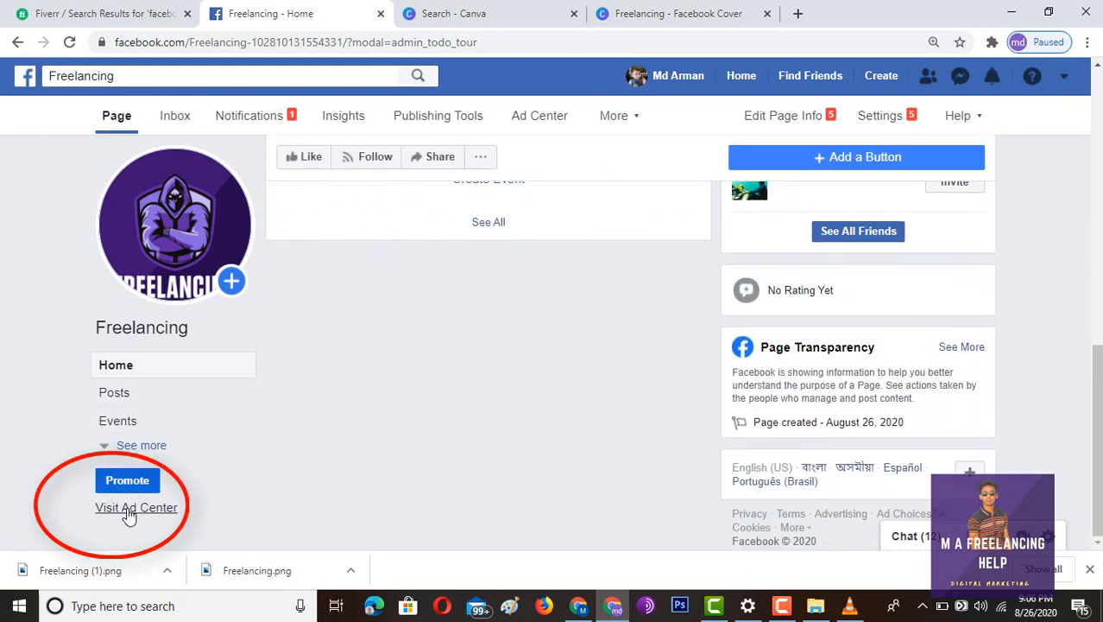
pyautogui.click(112, 445)
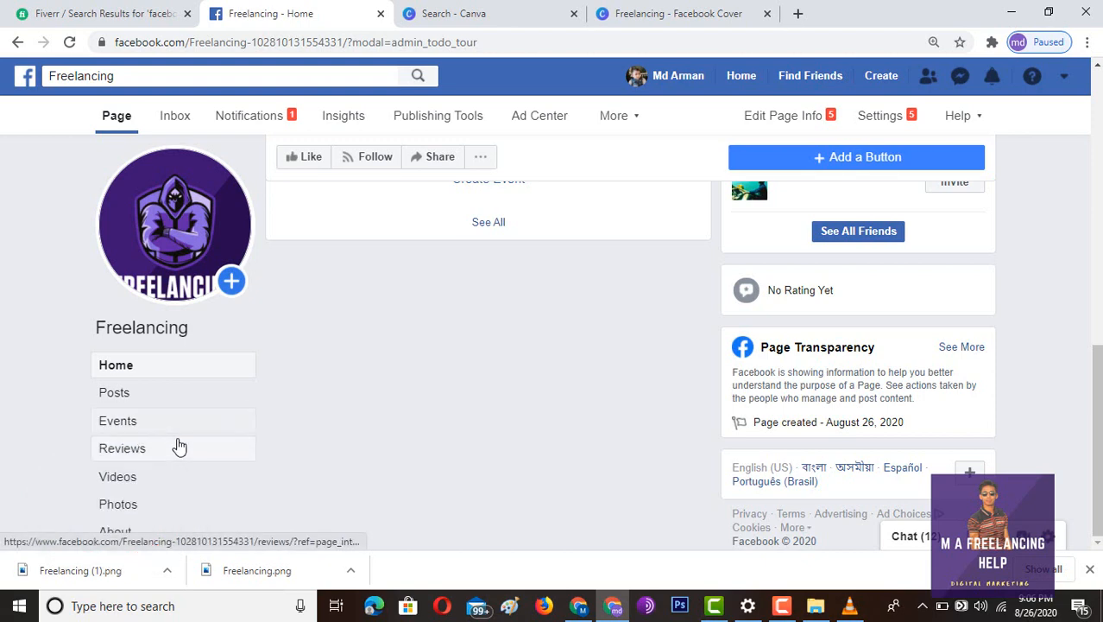
pyautogui.click(121, 530)
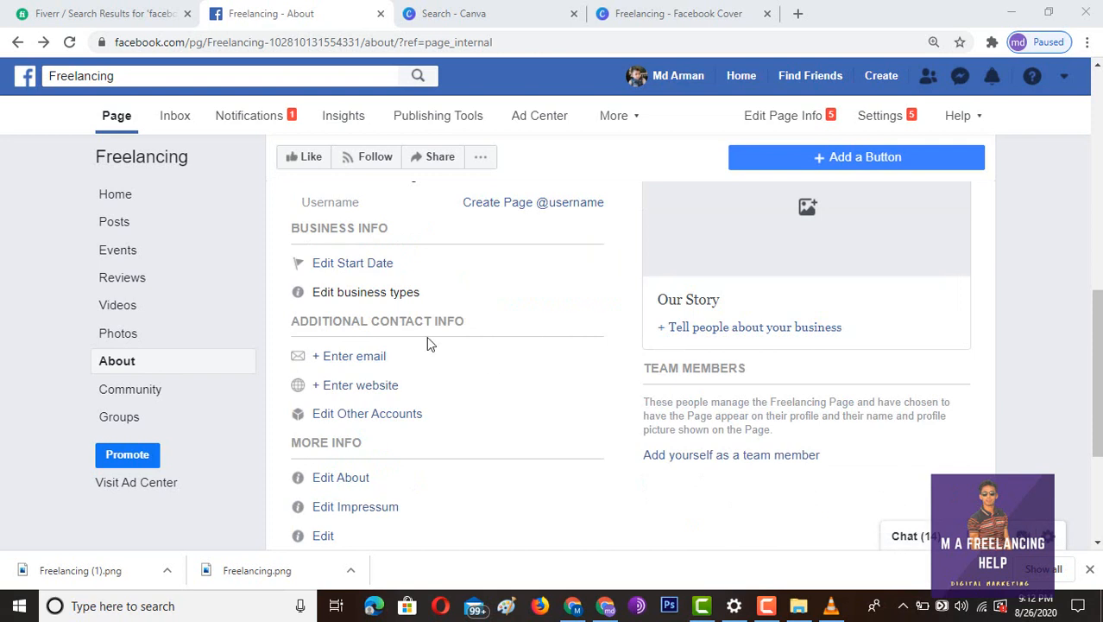
pyautogui.scroll(1, 426, 342)
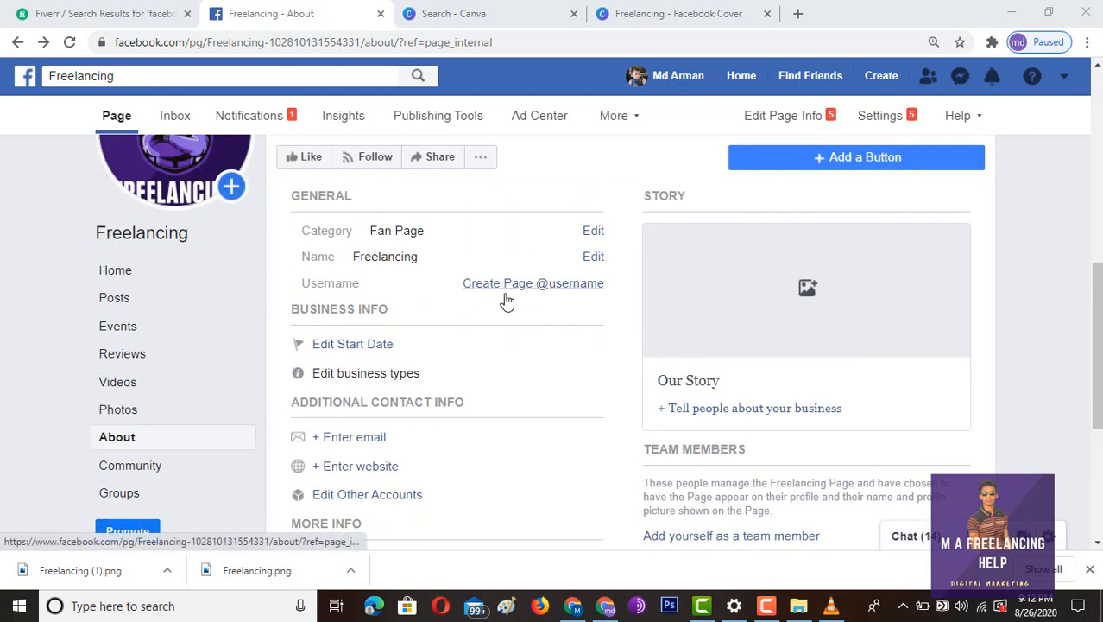
pyautogui.click(367, 345)
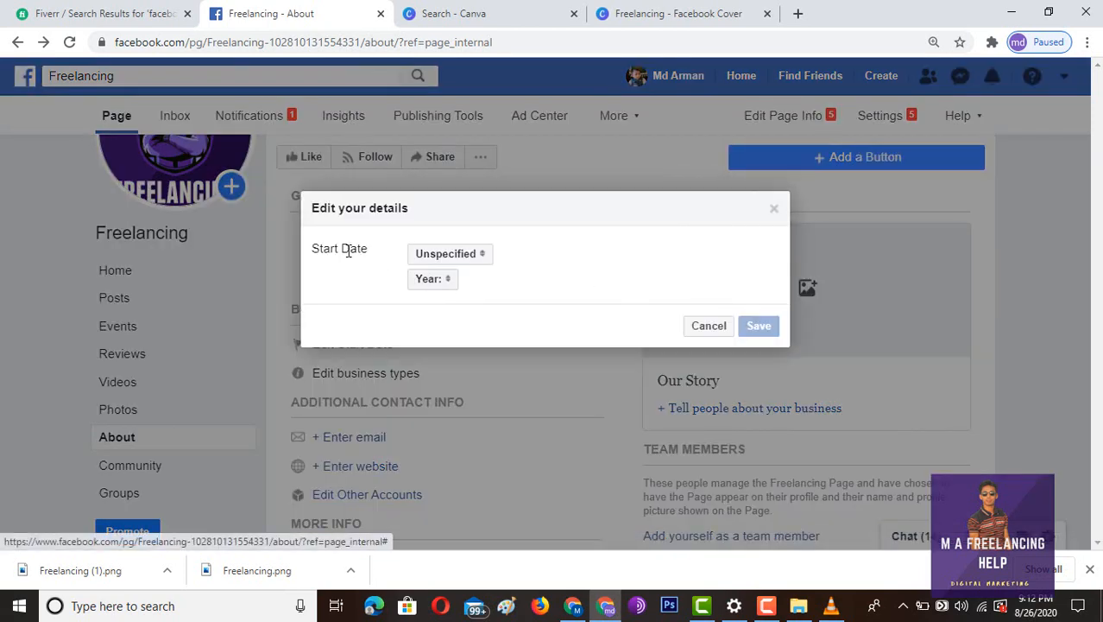
pyautogui.click(777, 209)
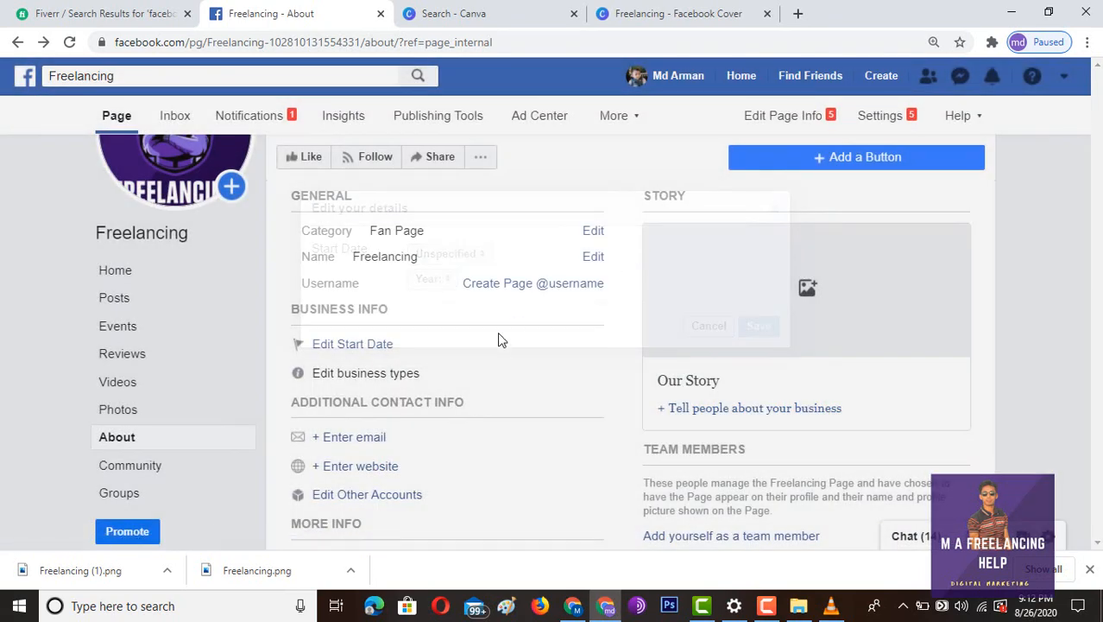
# - Open the page description editor and close it without saving
pyautogui.scroll(-1, 363, 440)
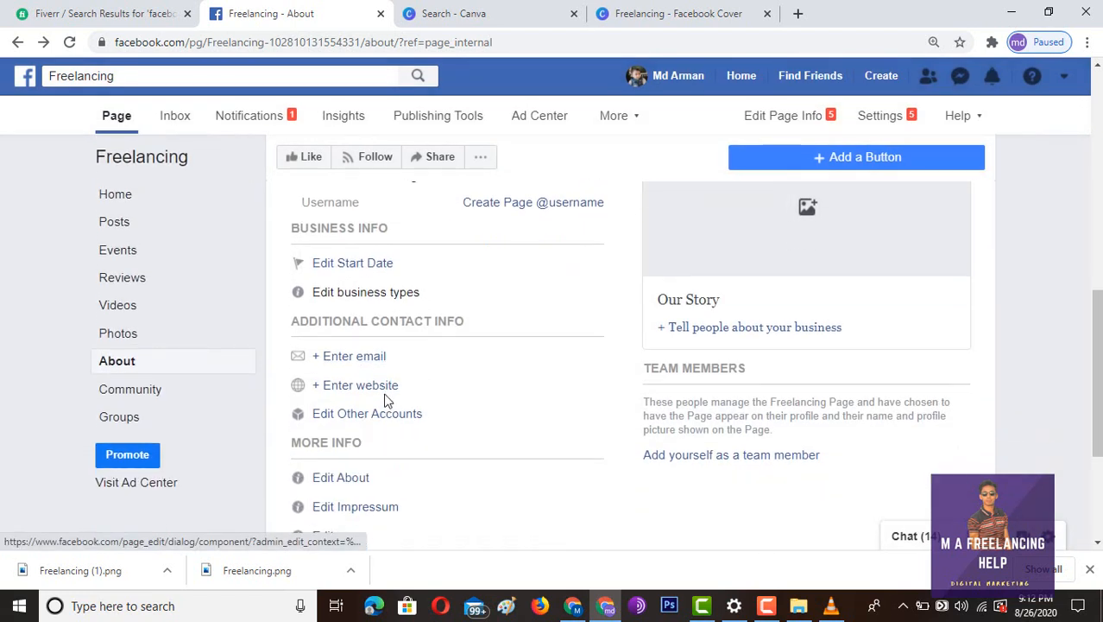
pyautogui.scroll(-1, 403, 417)
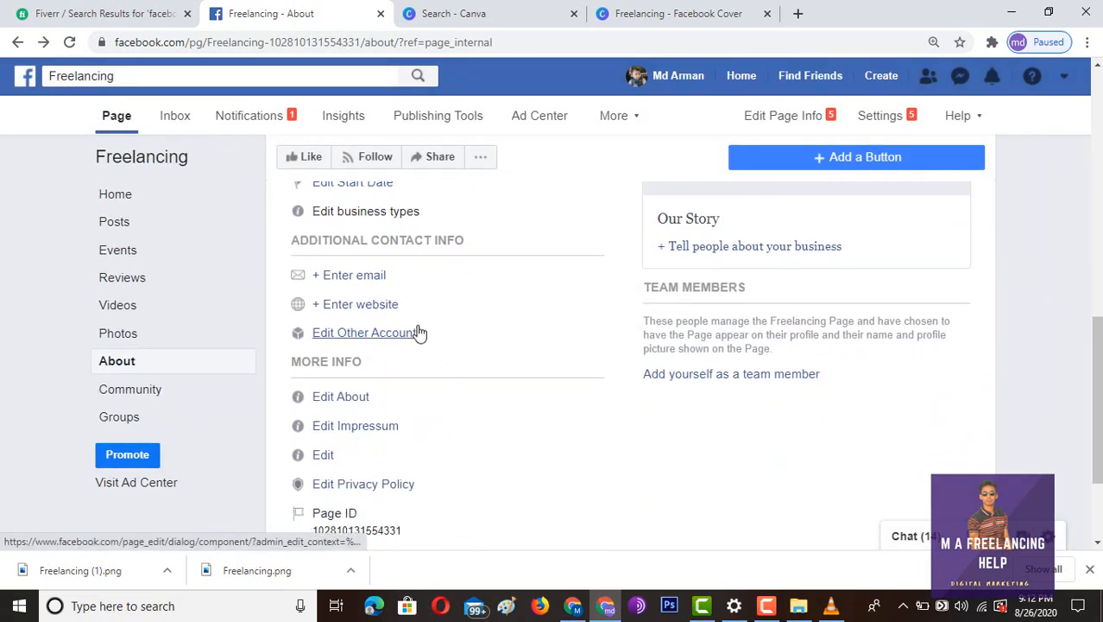
pyautogui.scroll(-2, 527, 343)
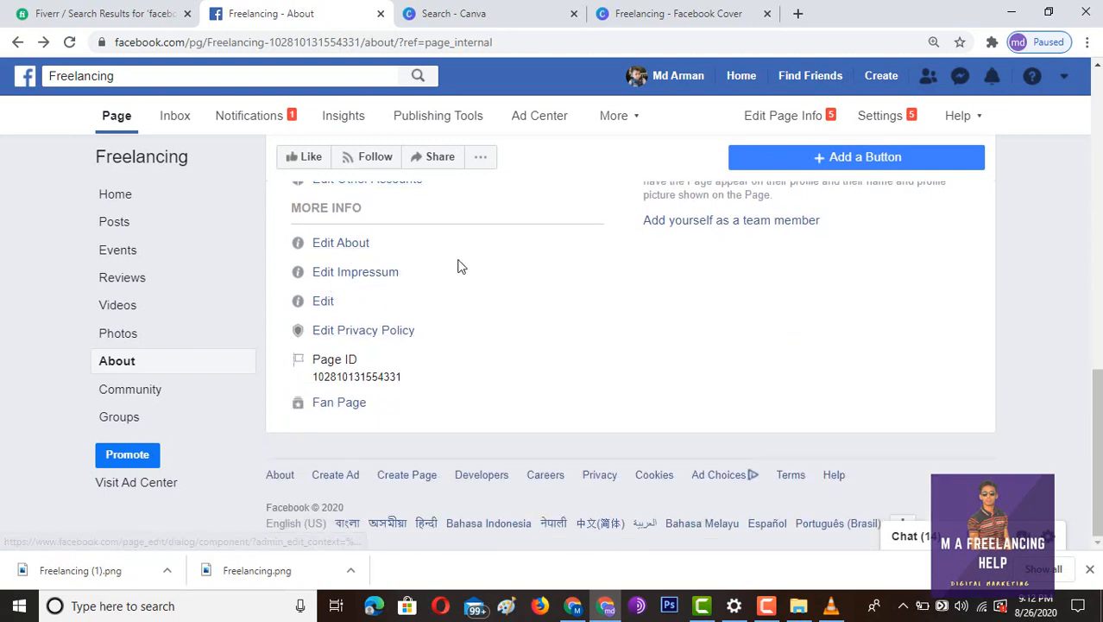
pyautogui.click(356, 245)
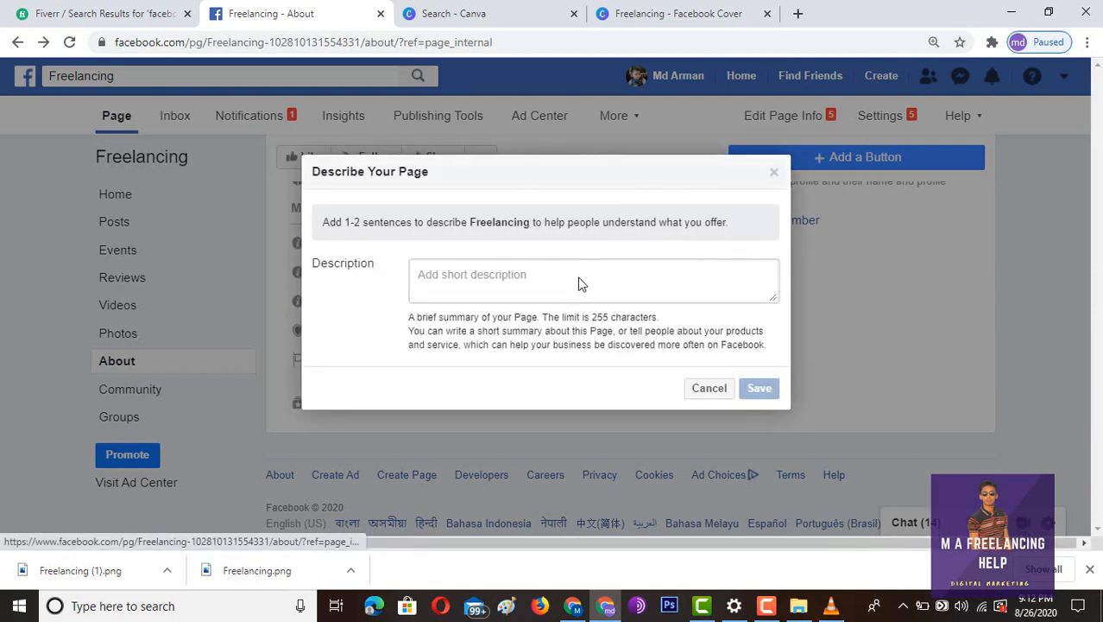
pyautogui.click(579, 277)
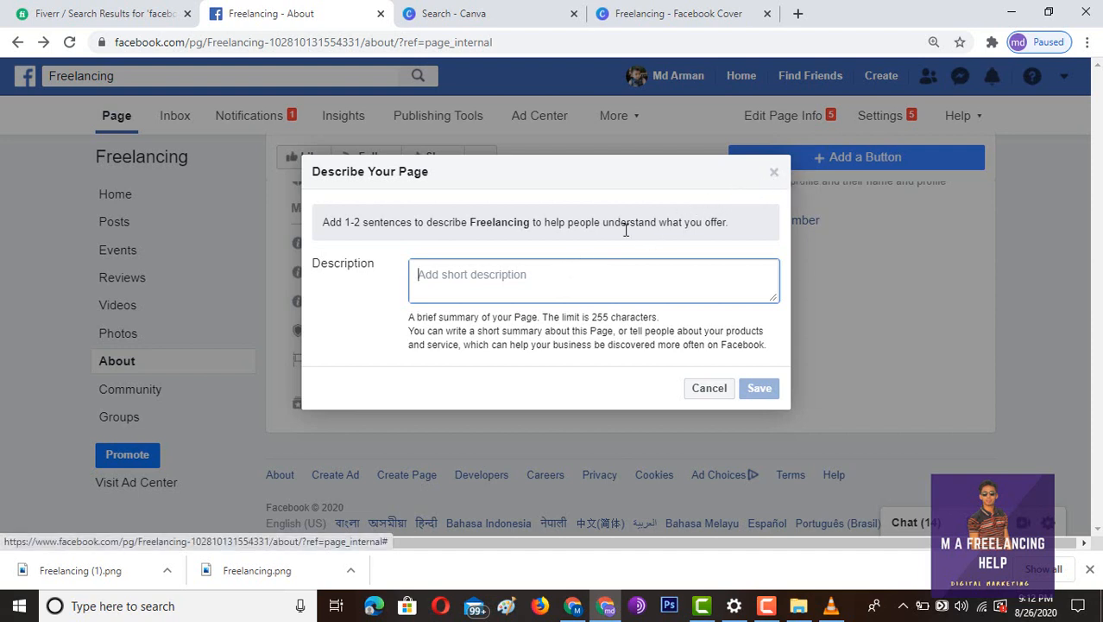
pyautogui.click(776, 172)
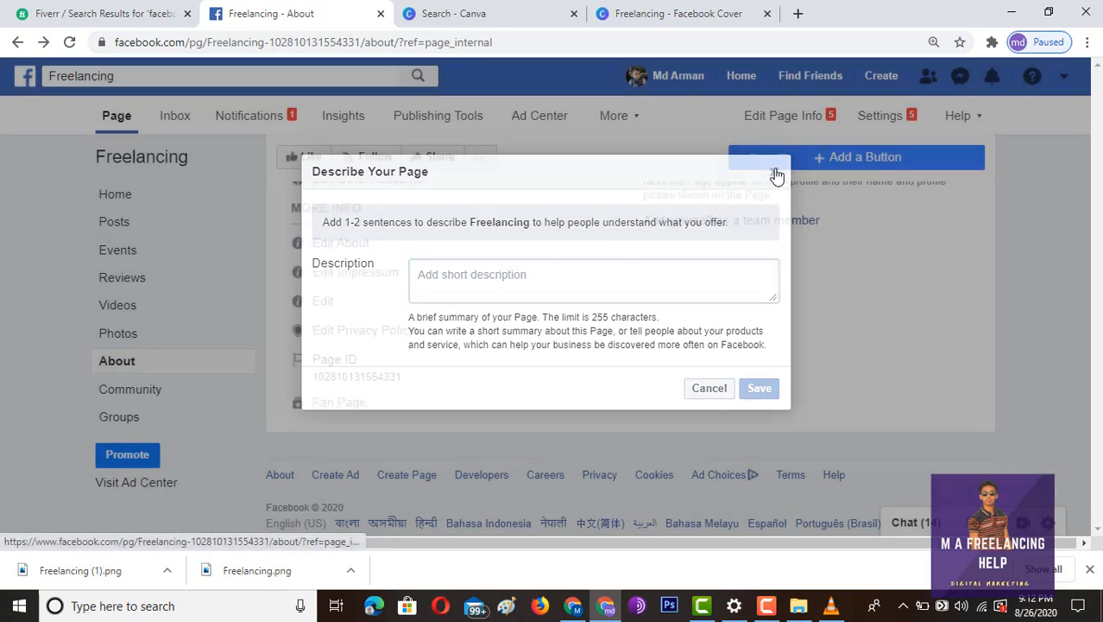
pyautogui.scroll(3, 569, 257)
pyautogui.scroll(4, 565, 253)
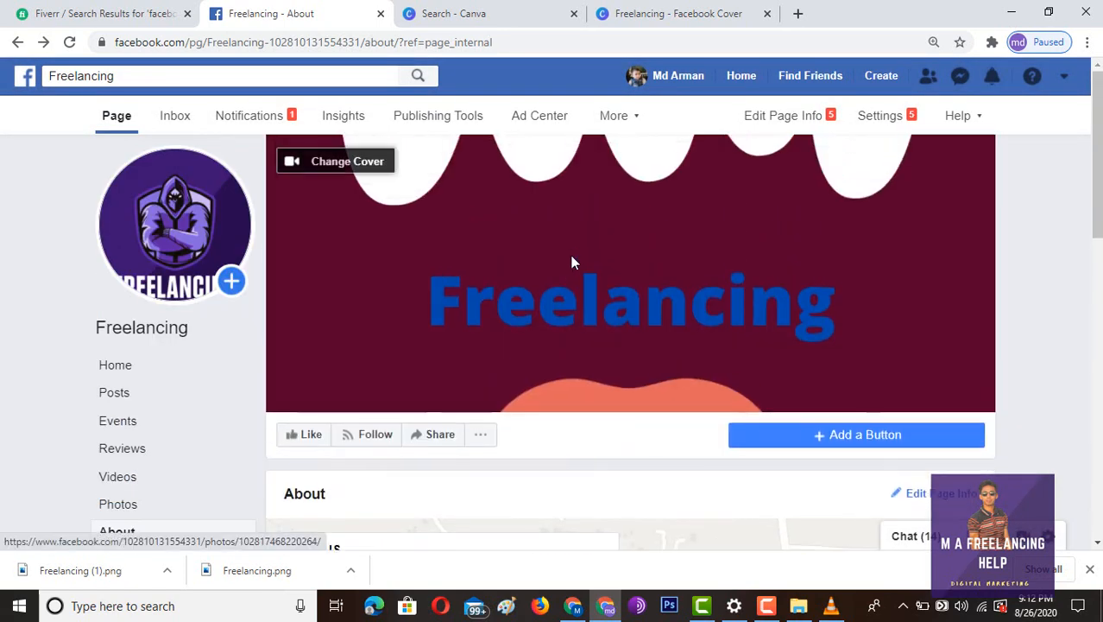
pyautogui.scroll(-1, 610, 275)
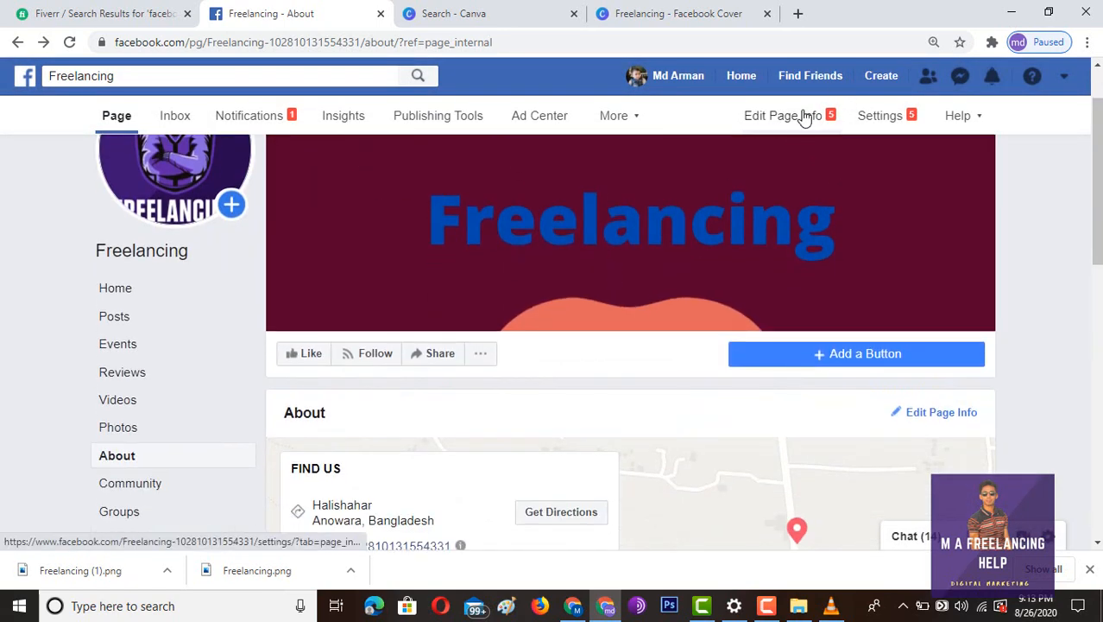
# - Open Page Info settings and enter 'gjkhkjjgvjkbjk' as a placeholder short description
pyautogui.click(804, 116)
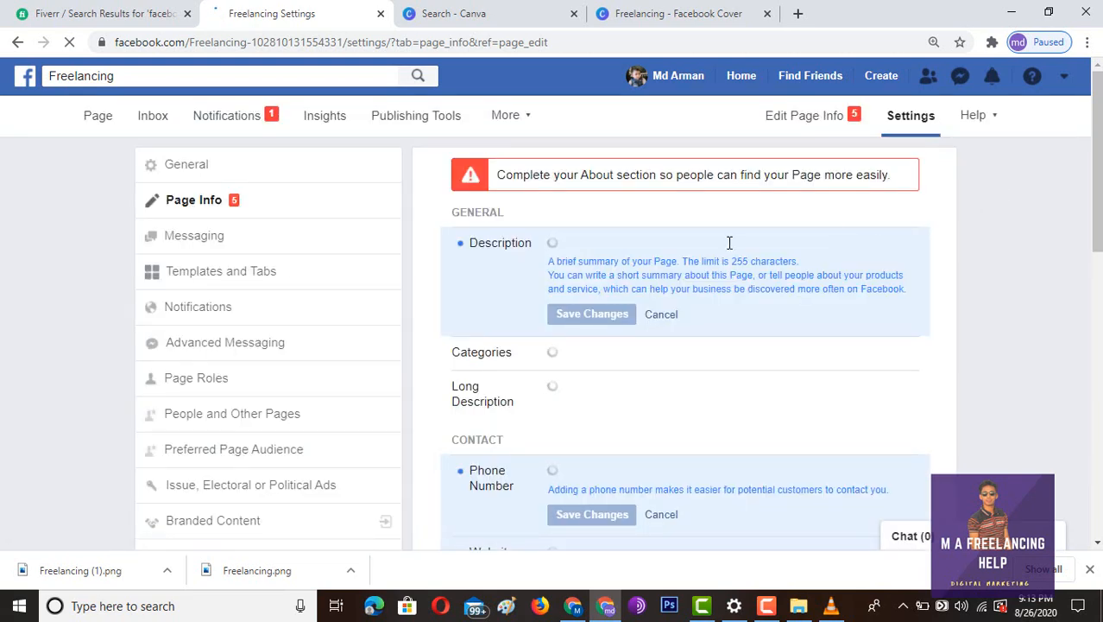
pyautogui.scroll(-2, 771, 290)
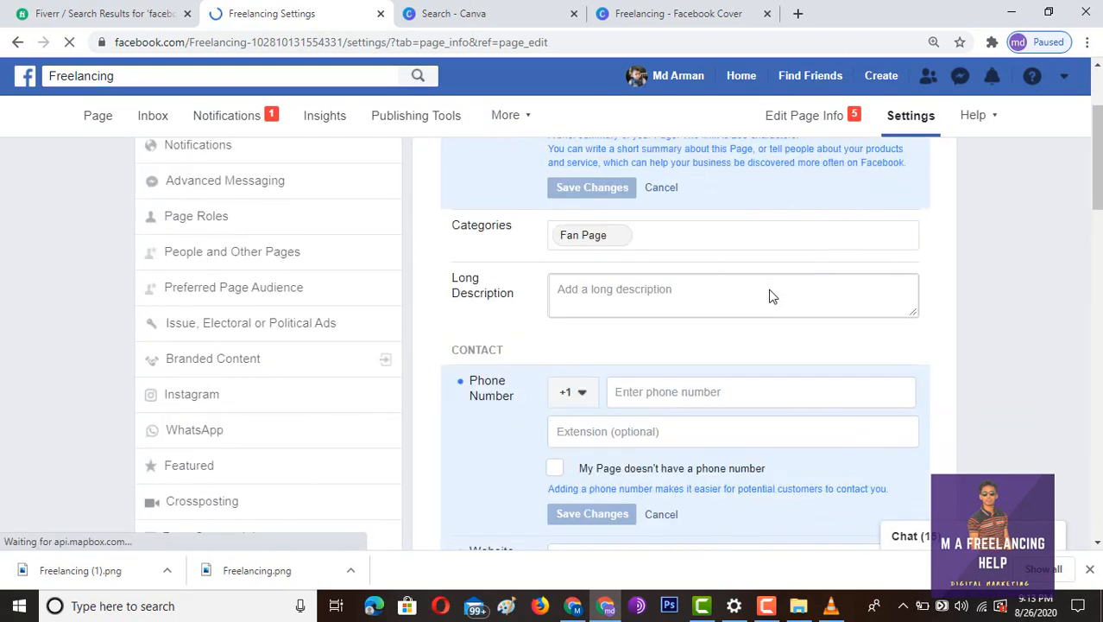
pyautogui.scroll(1, 773, 296)
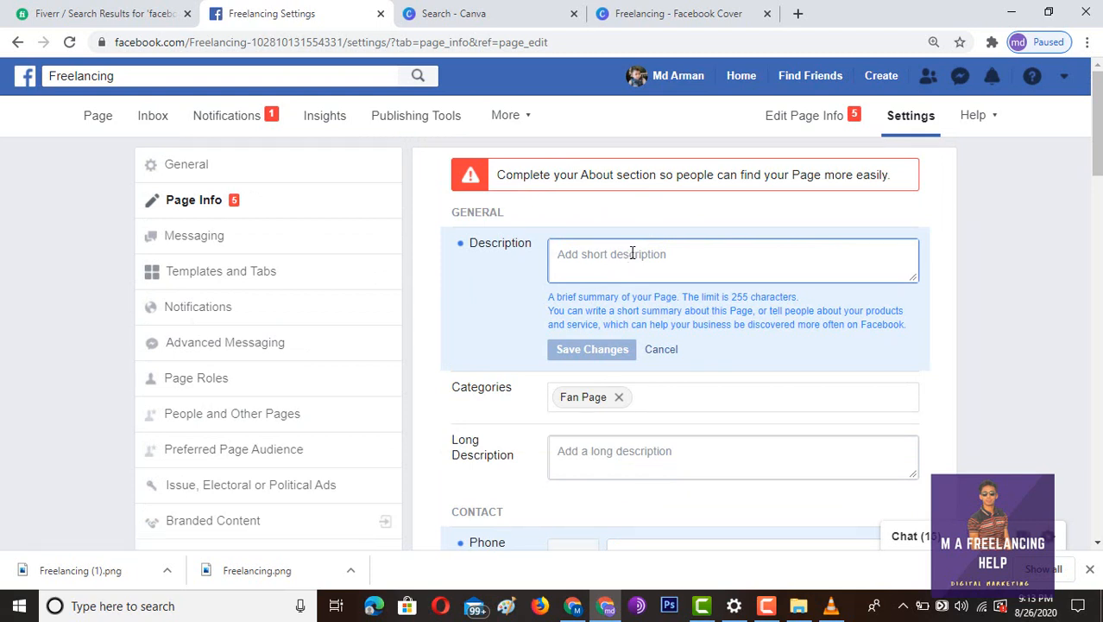
pyautogui.write('gjkhkjjgvjkbjk lkjlj;k gkjogung lh')
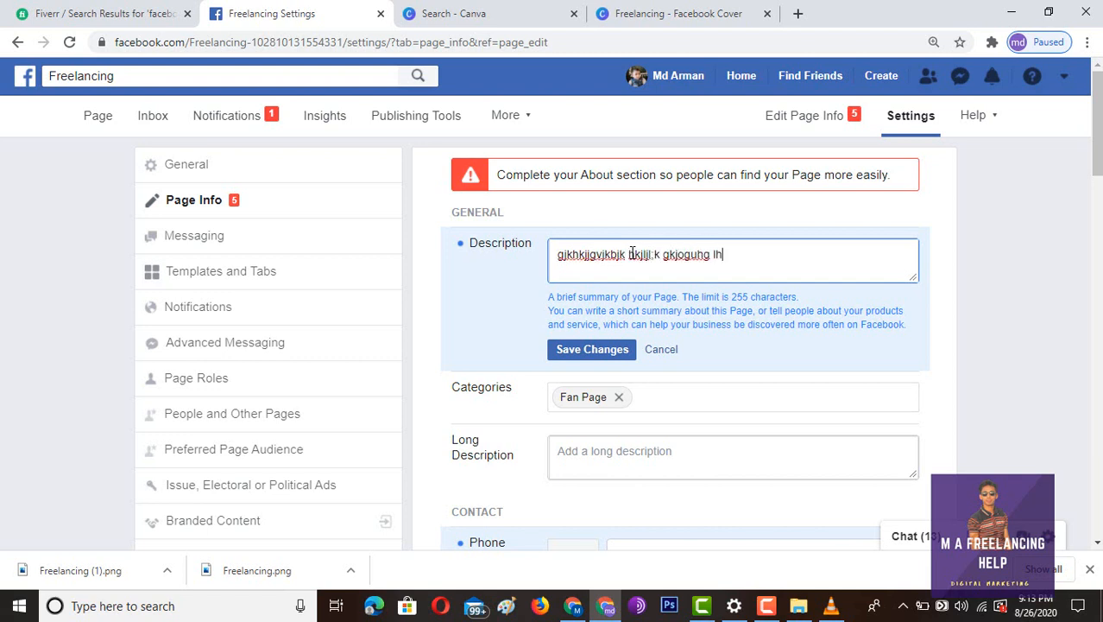
pyautogui.scroll(-2, 632, 253)
# - Fill the Long Description with repeated g's and save both descriptions
pyautogui.click(611, 306)
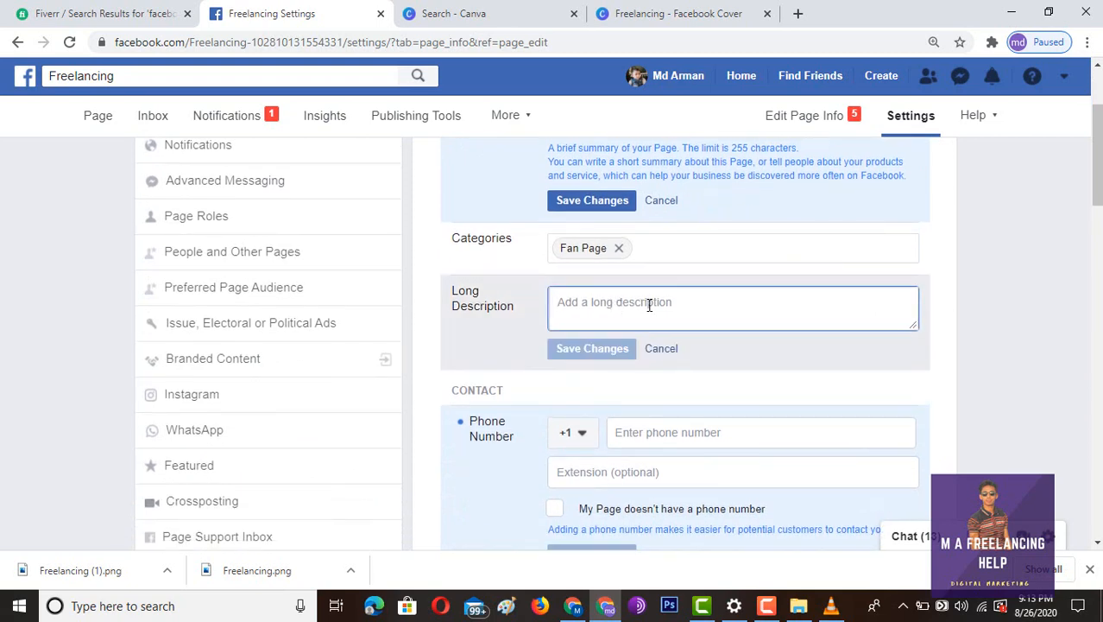
pyautogui.scroll(1, 1061, 250)
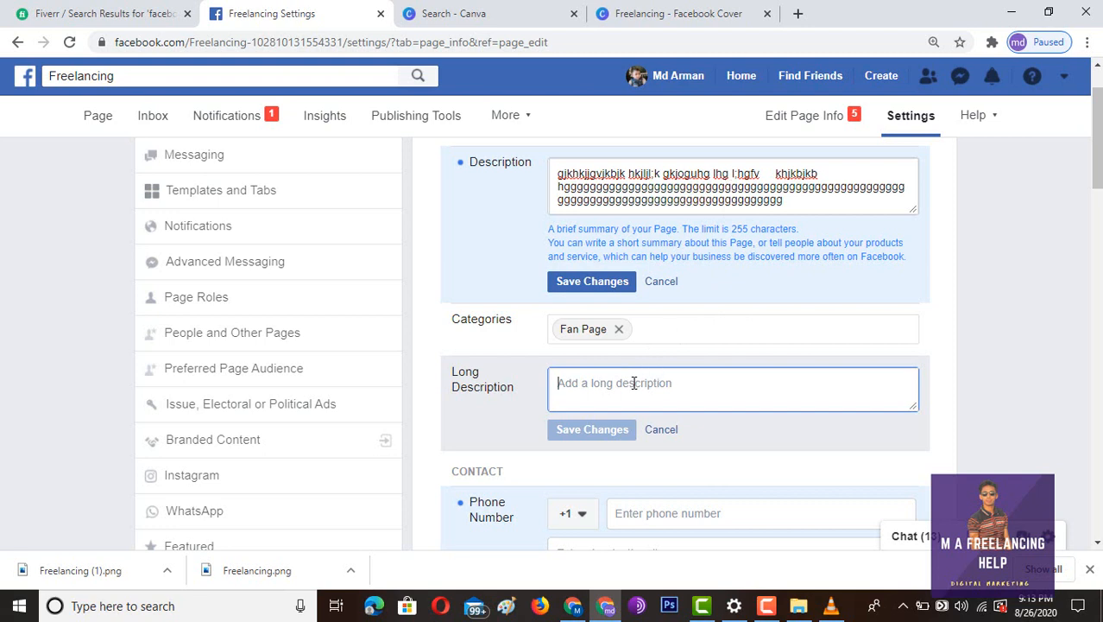
pyautogui.write('ggggggggggggggggggggggggggggggggggggggggggggggg')
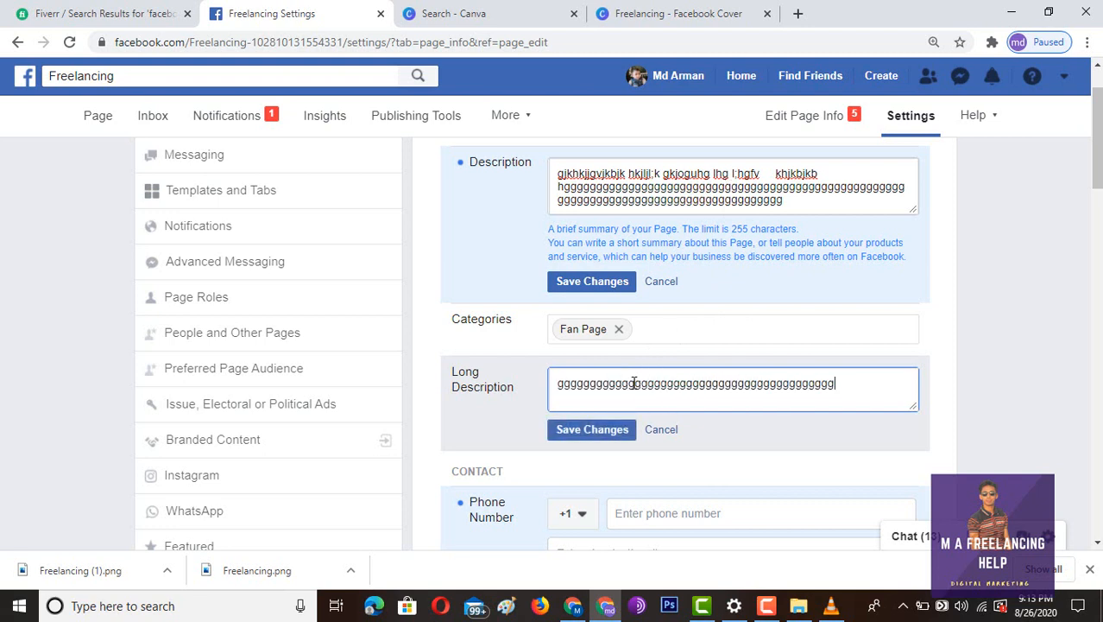
pyautogui.write('ggggggggggggggggggggggggggggggggggggggggggggggggggggggggggggggggg')
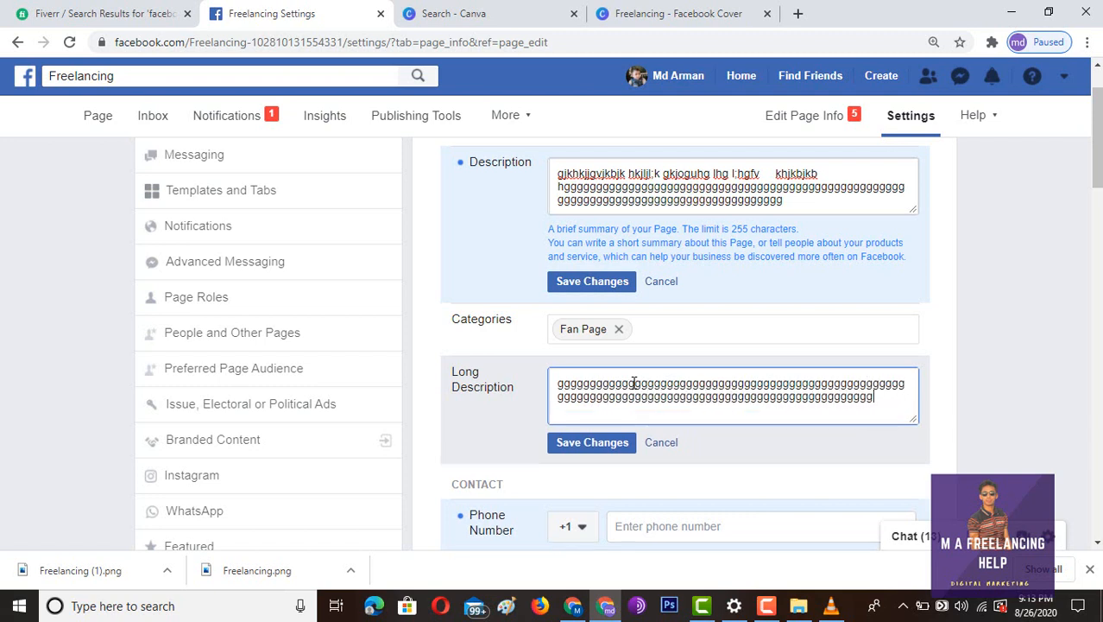
pyautogui.write('ggggggggggggggg')
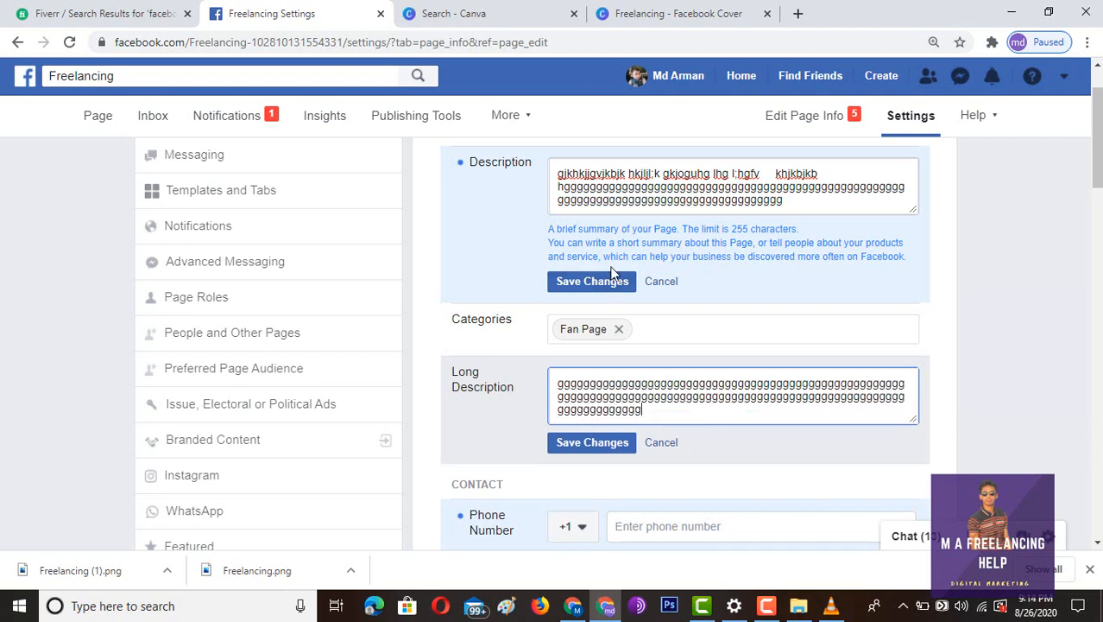
pyautogui.click(612, 278)
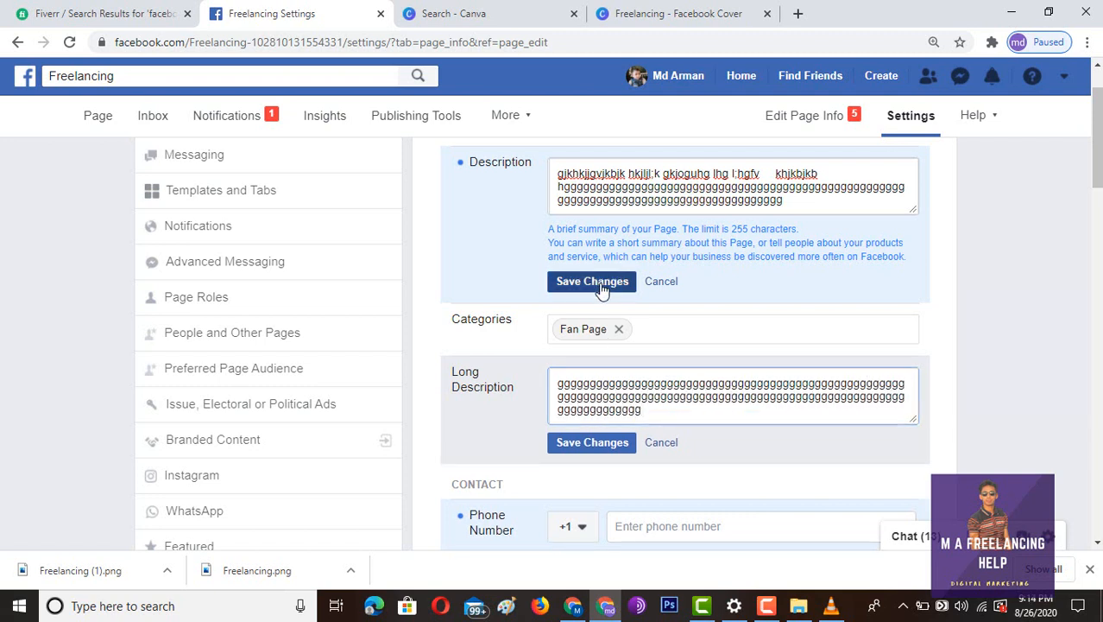
pyautogui.click(576, 453)
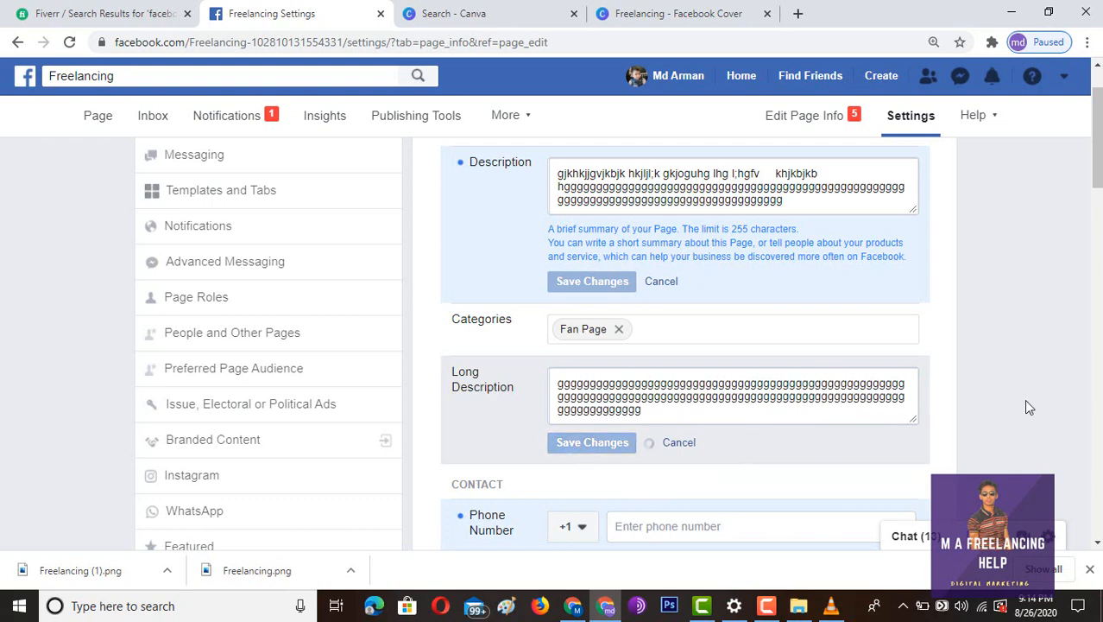
# - Enter the page's phone number in the Contact section and save it
pyautogui.scroll(-3, 1024, 404)
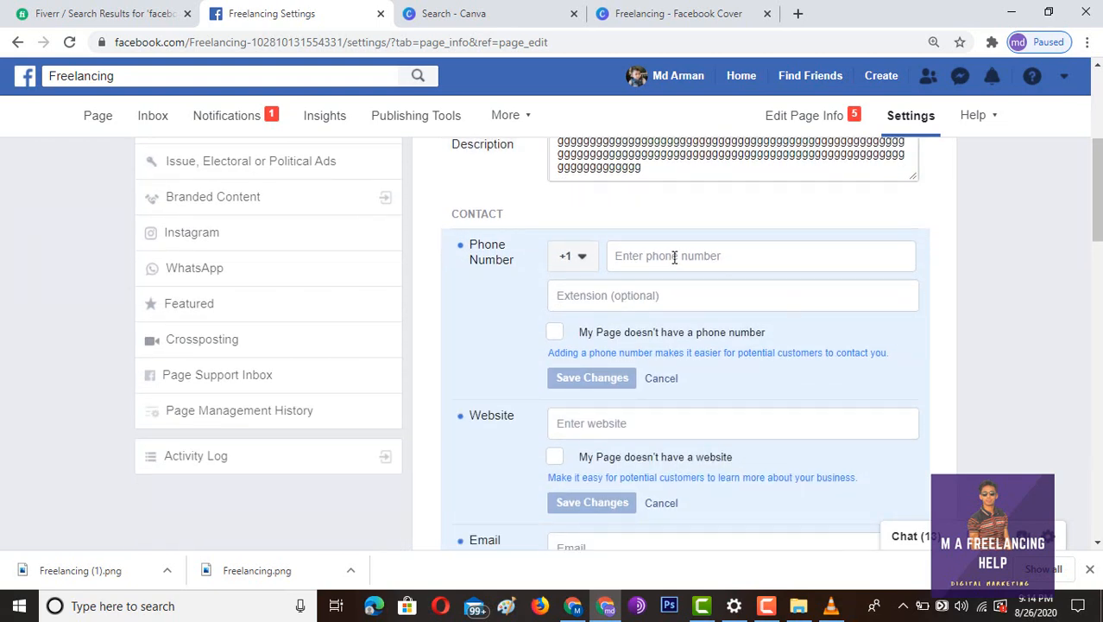
pyautogui.click(674, 257)
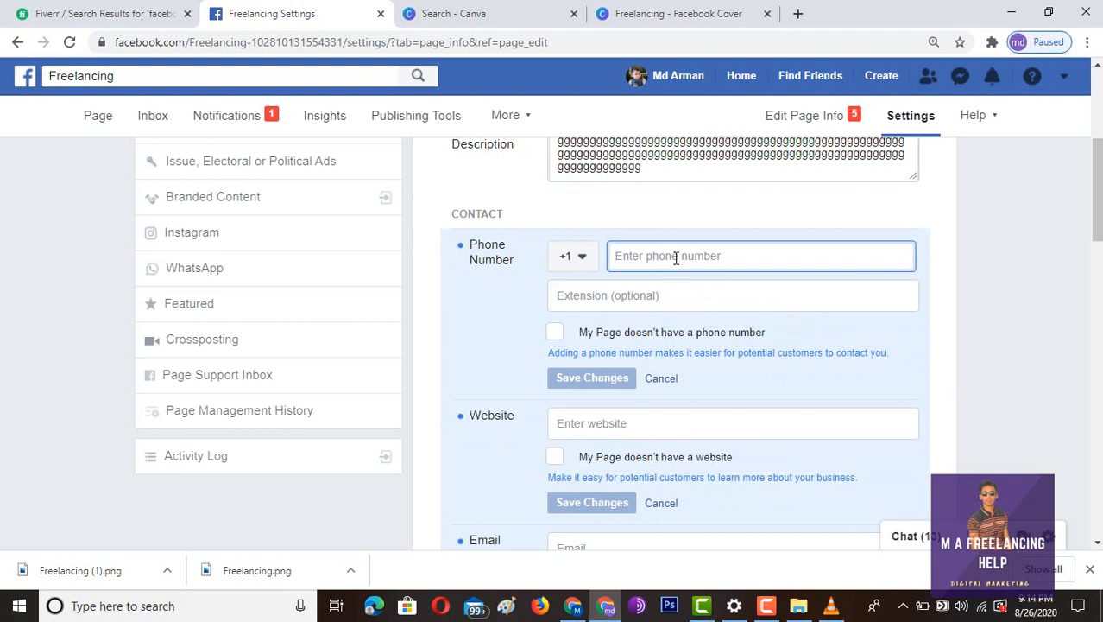
pyautogui.press('BackSpace')
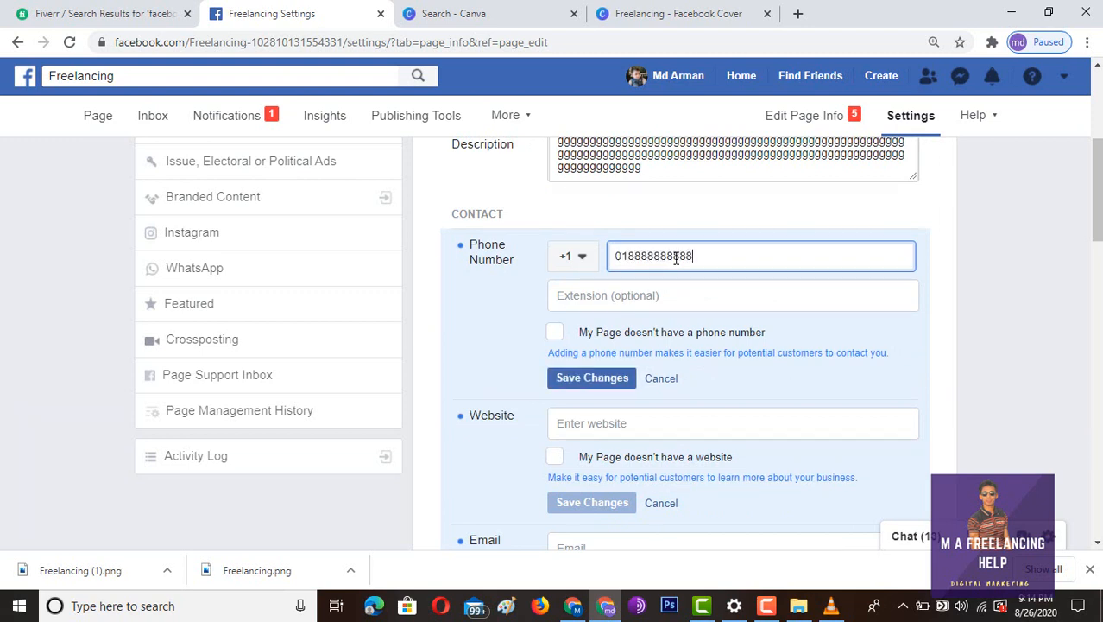
pyautogui.scroll(-2, 585, 312)
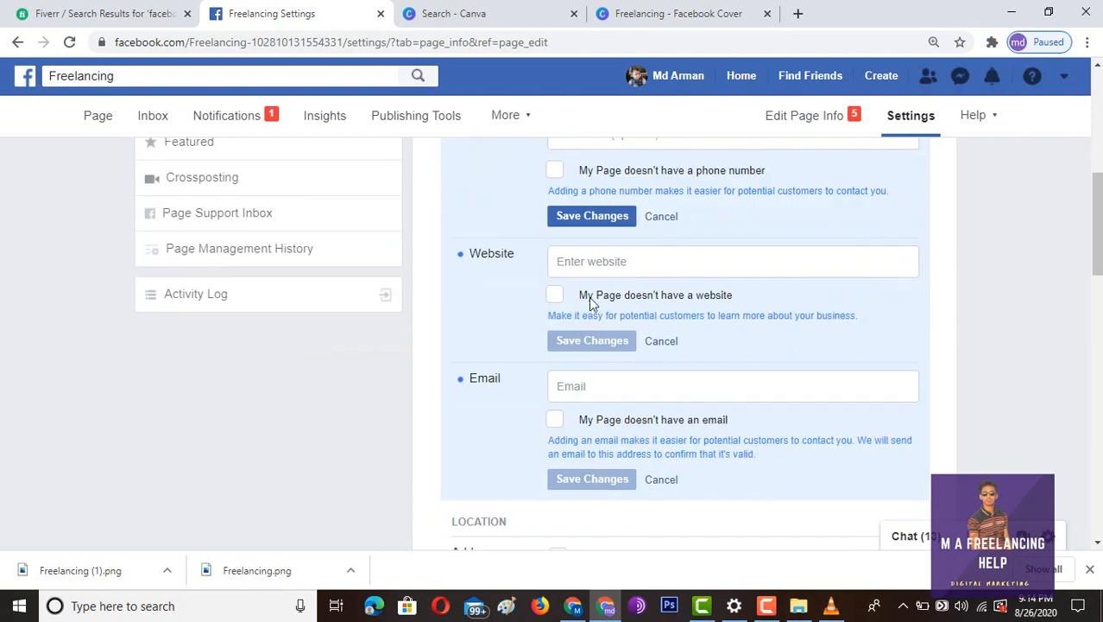
pyautogui.click(589, 221)
# - Move down the contact details to the empty Email field and click into it
pyautogui.scroll(-2, 820, 228)
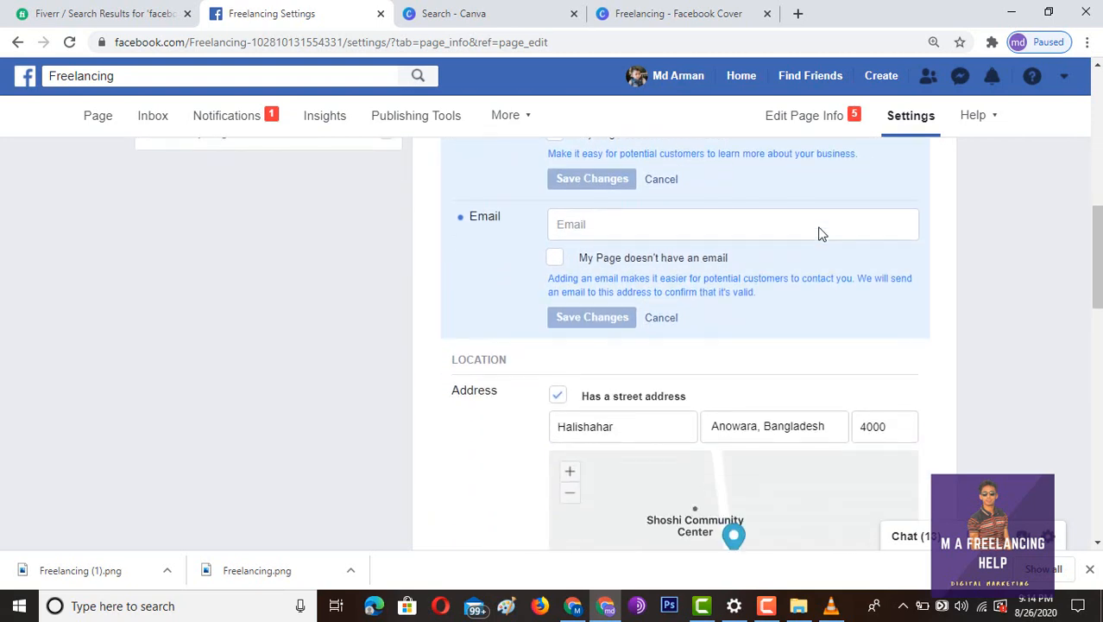
pyautogui.scroll(4, 819, 229)
pyautogui.scroll(4, 821, 231)
pyautogui.scroll(-4, 808, 273)
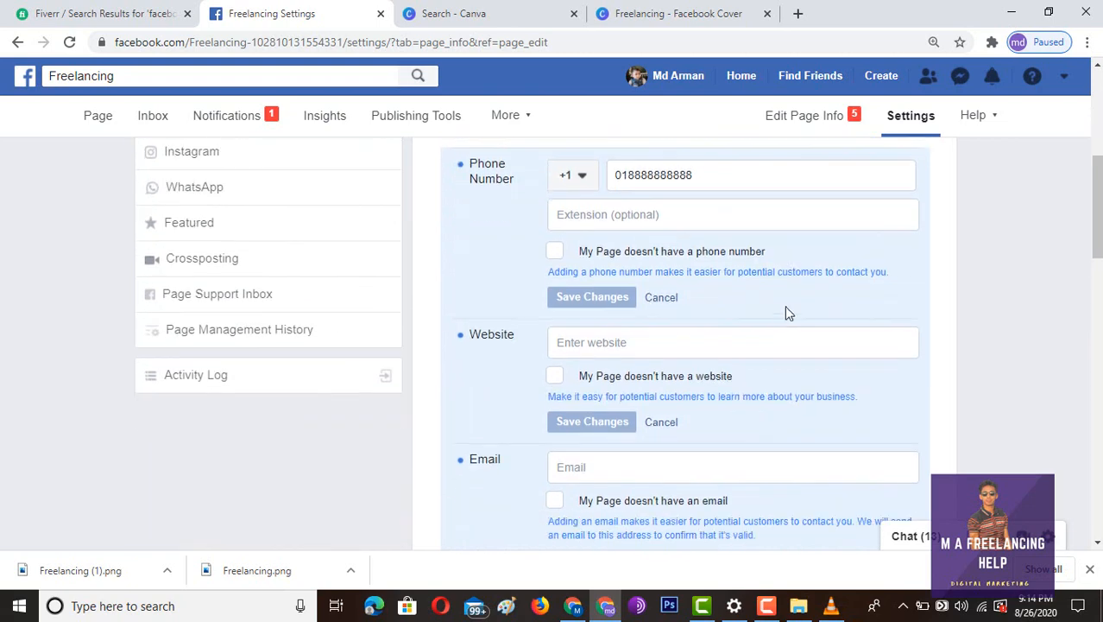
pyautogui.scroll(-2, 748, 334)
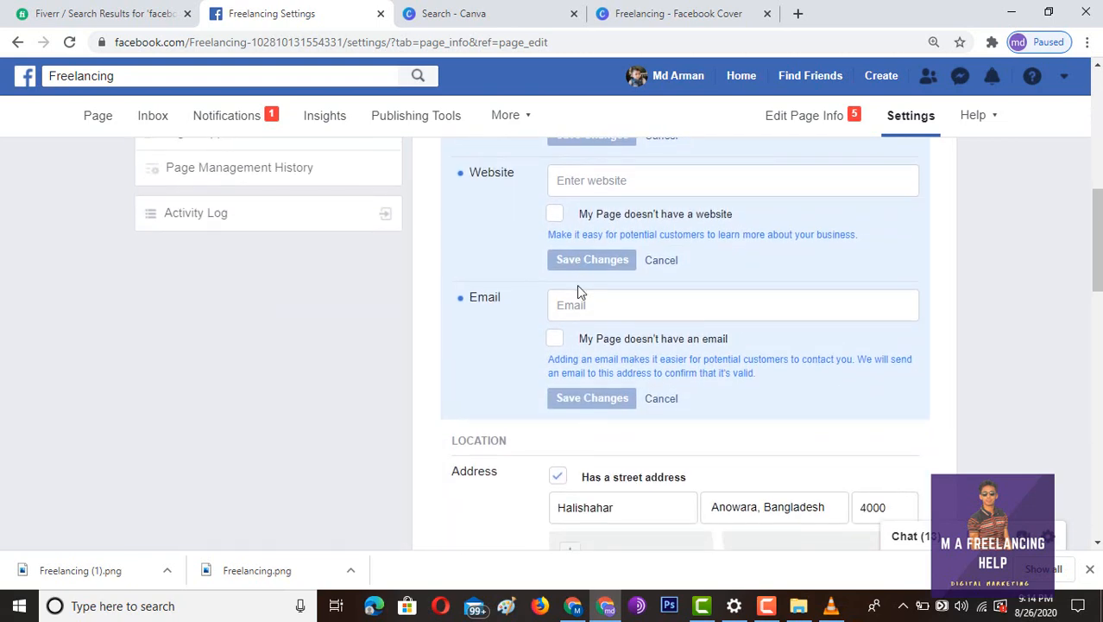
pyautogui.click(577, 305)
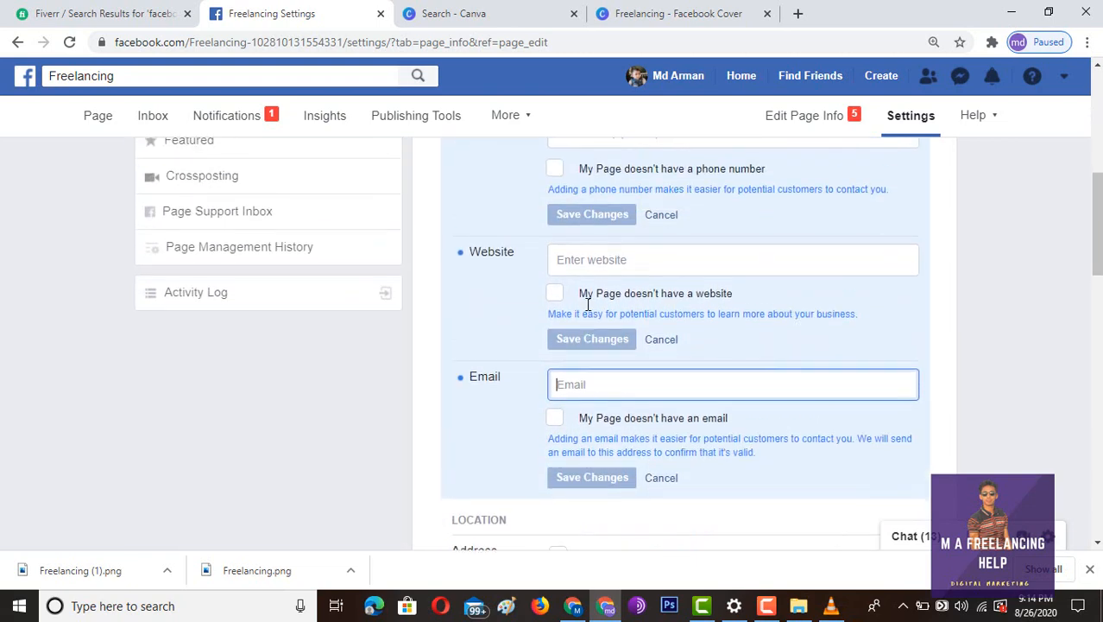
# - Place the map pin north of Chittagong and save the street address
pyautogui.click(589, 180)
pyautogui.scroll(-2, 609, 250)
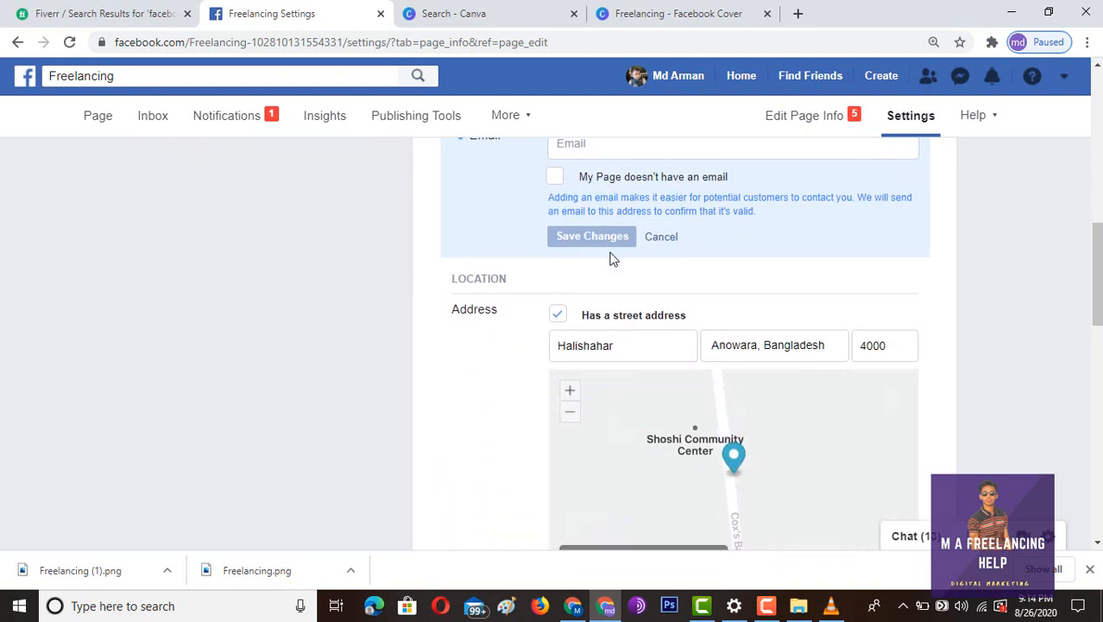
pyautogui.scroll(-2, 871, 432)
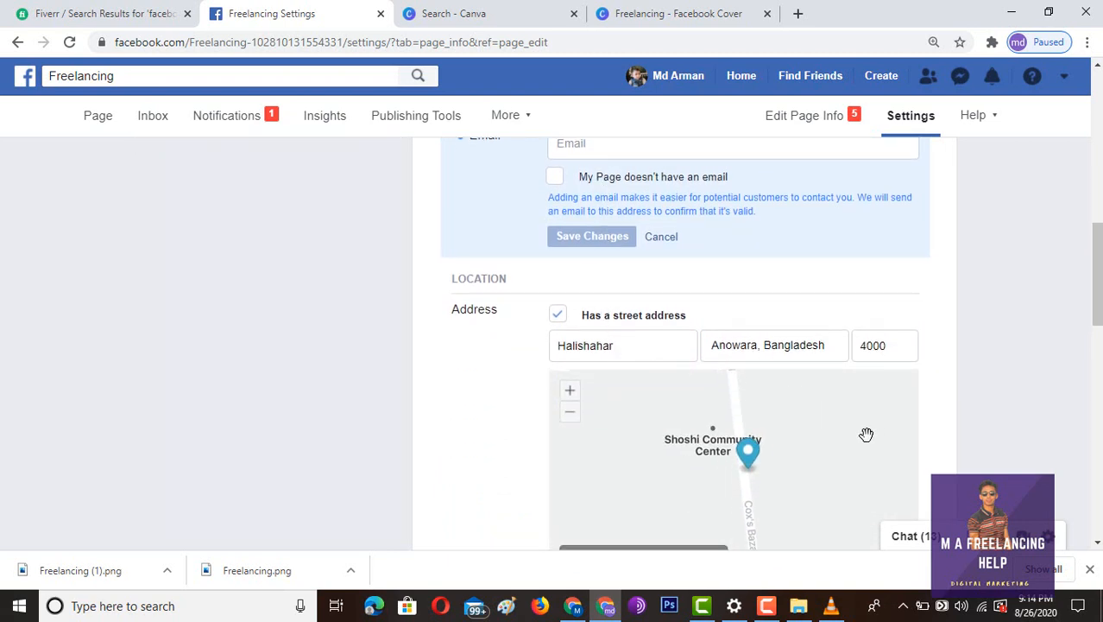
pyautogui.scroll(-2, 985, 414)
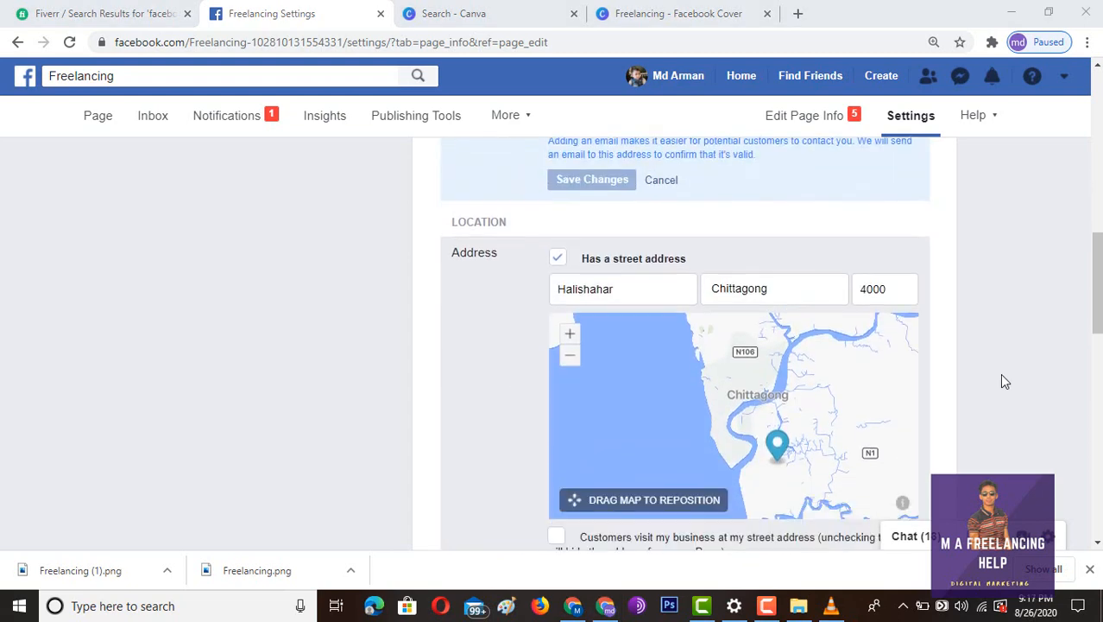
pyautogui.scroll(-1, 1001, 380)
pyautogui.scroll(1, 1001, 380)
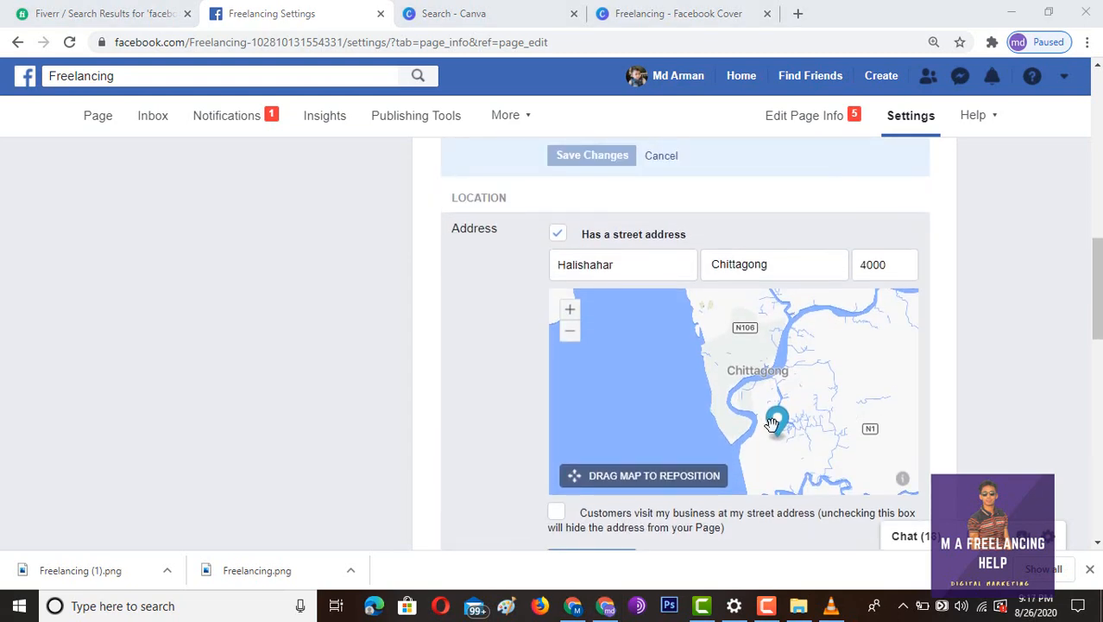
pyautogui.moveTo(773, 423); pyautogui.dragTo(781, 367)
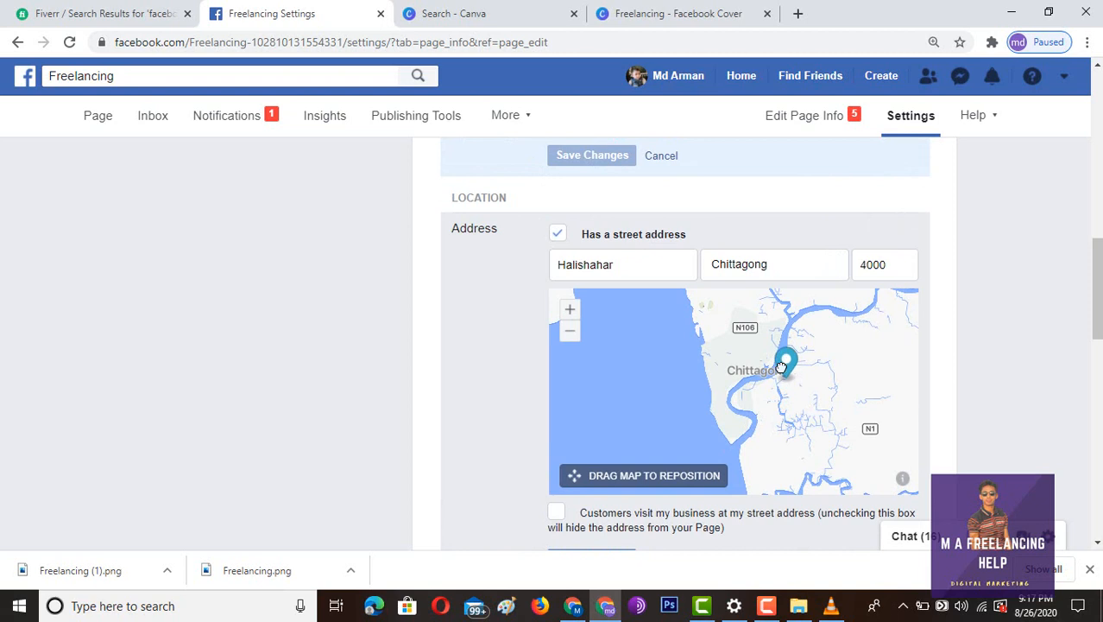
pyautogui.scroll(1, 852, 396)
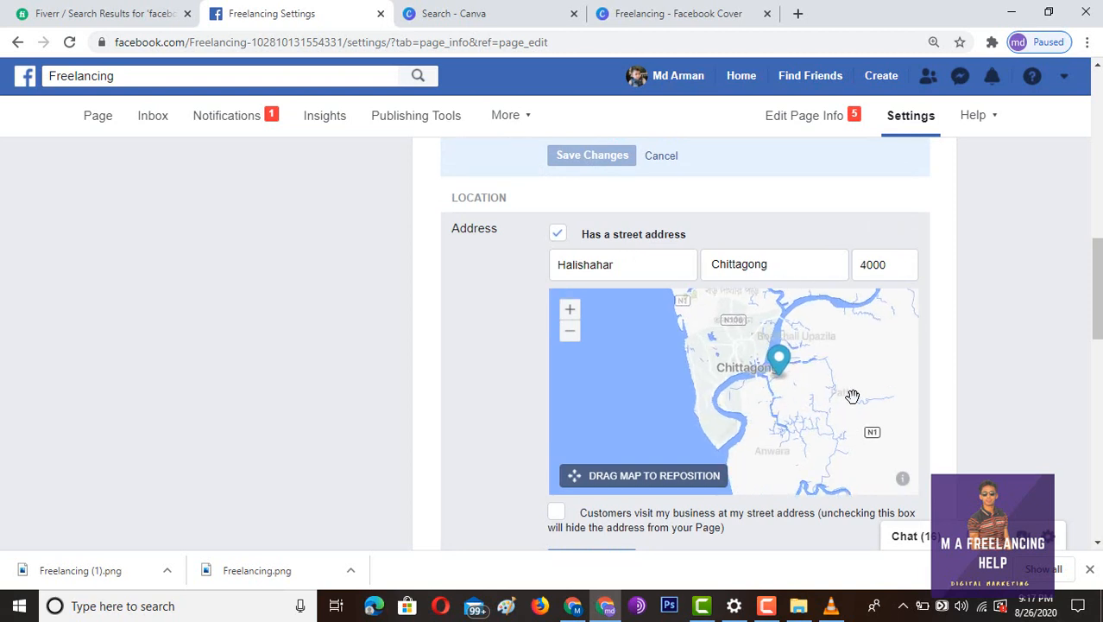
pyautogui.moveTo(842, 390); pyautogui.dragTo(857, 439)
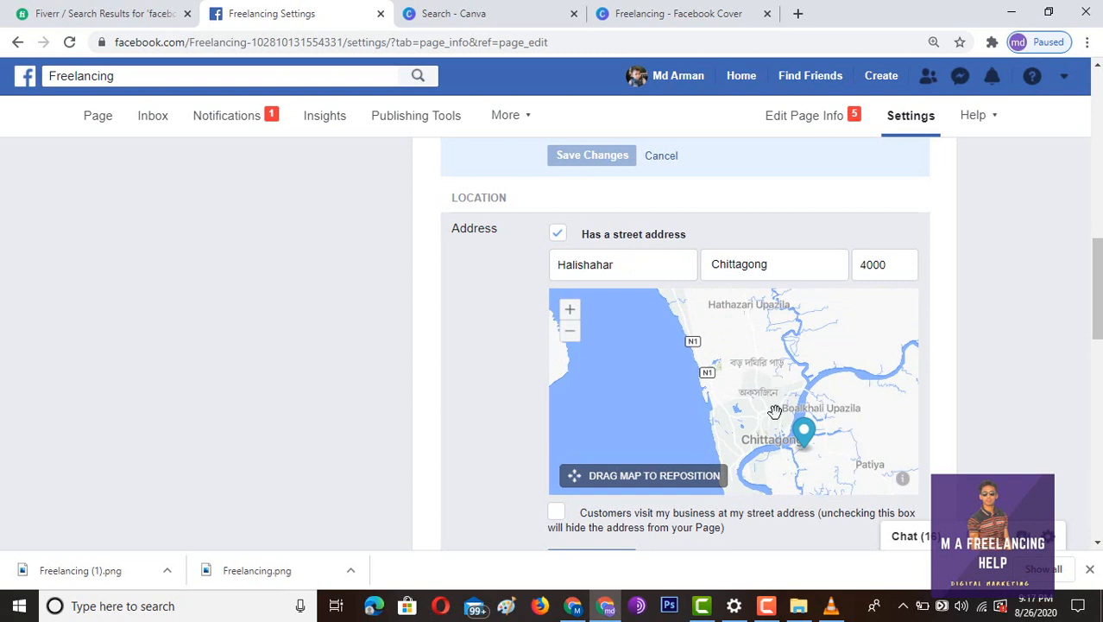
pyautogui.moveTo(805, 431); pyautogui.dragTo(789, 357)
pyautogui.scroll(-1, 1026, 401)
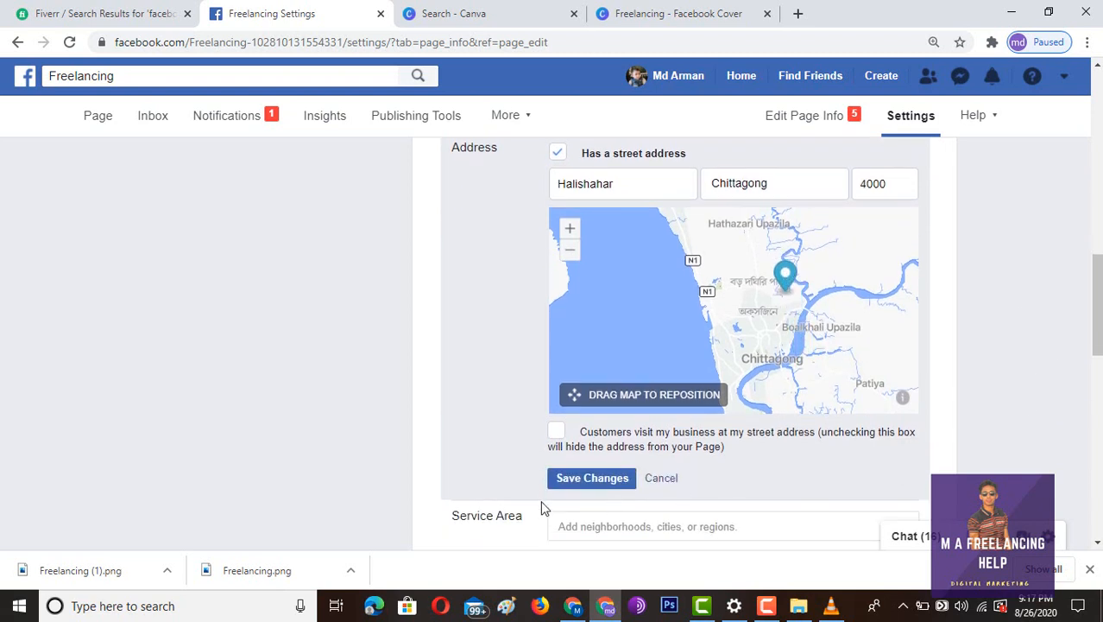
pyautogui.click(568, 480)
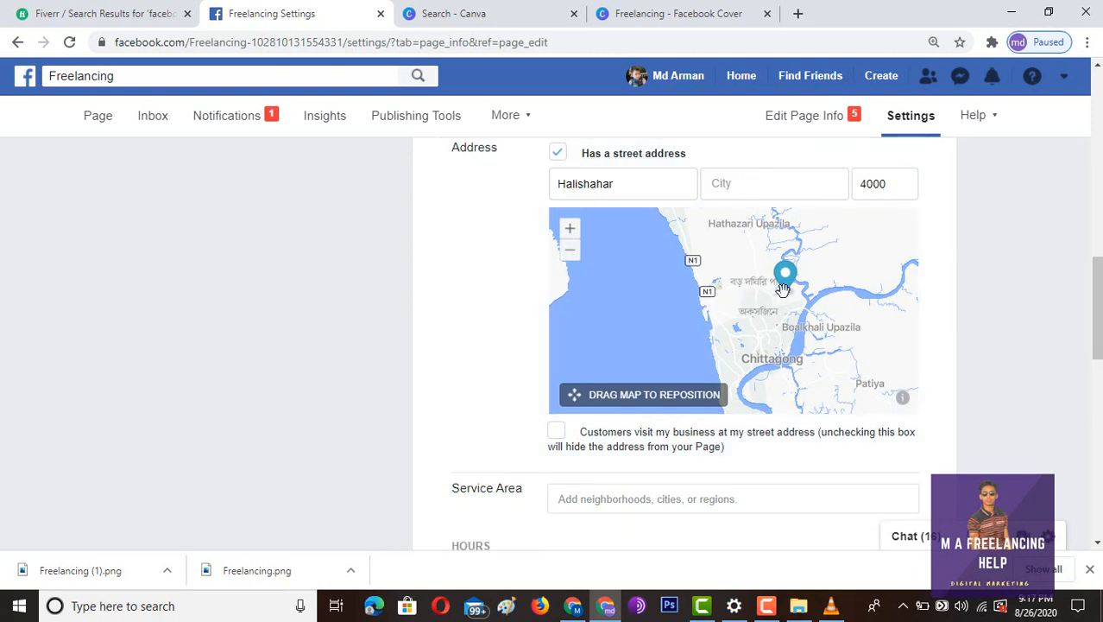
# - Pan the map to show Chittagong and Patiya, then open the map's information options
pyautogui.moveTo(830, 301); pyautogui.dragTo(844, 371)
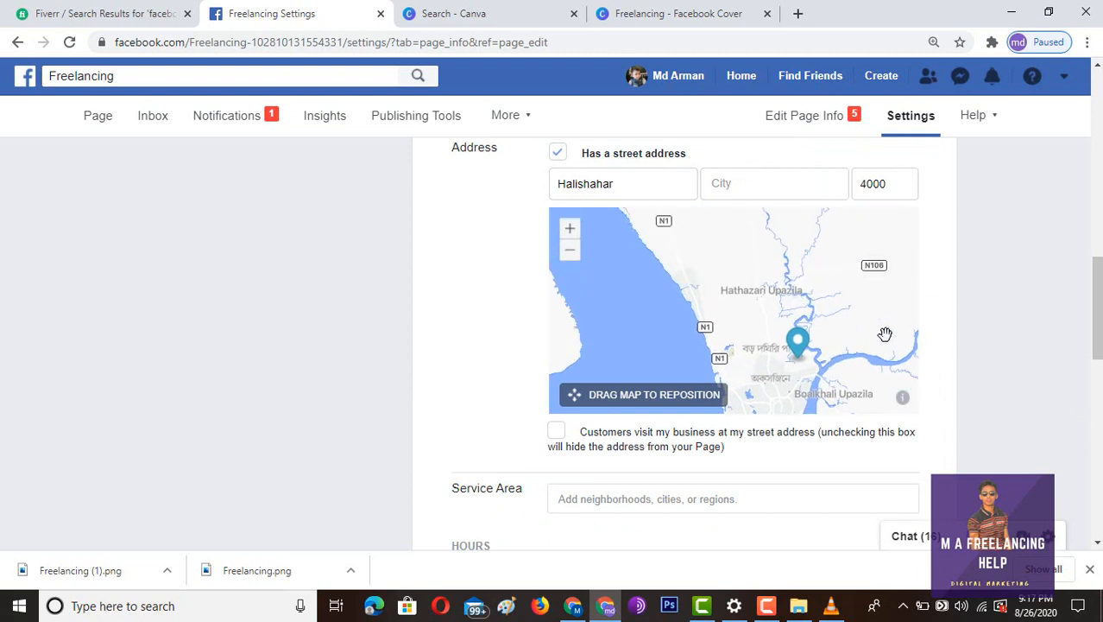
pyautogui.moveTo(884, 332); pyautogui.dragTo(859, 246)
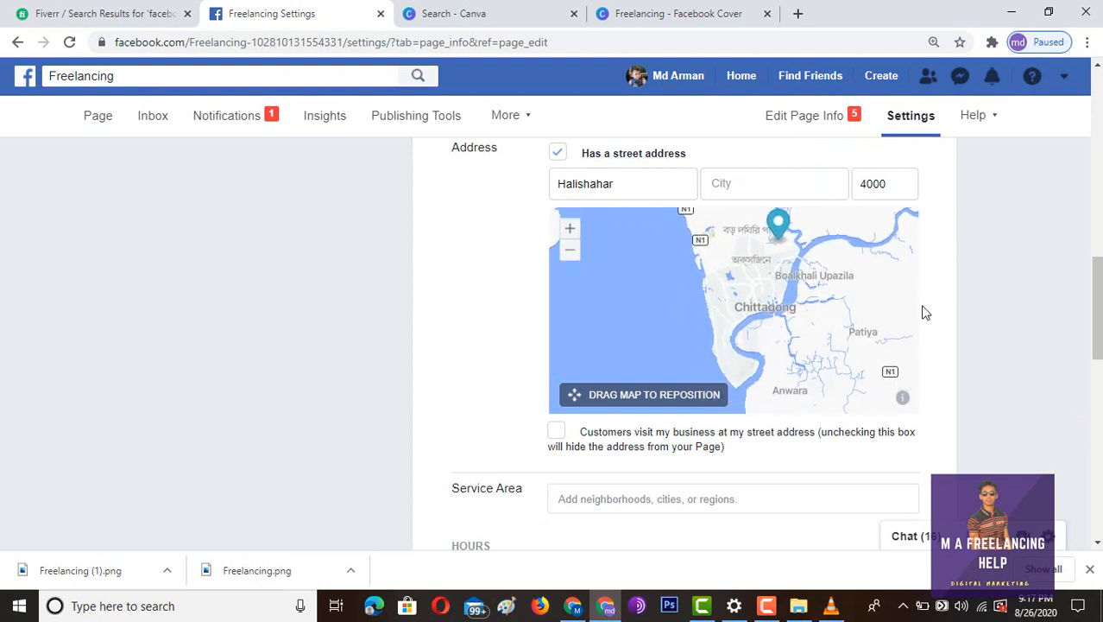
pyautogui.scroll(-4, 950, 328)
pyautogui.scroll(1, 946, 367)
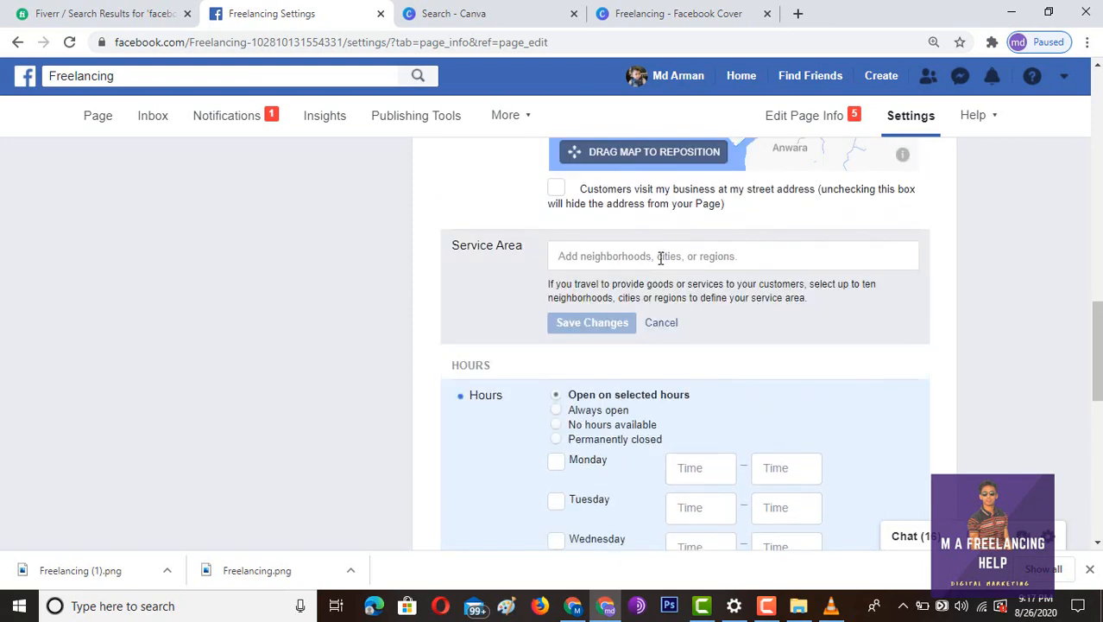
pyautogui.scroll(2, 943, 293)
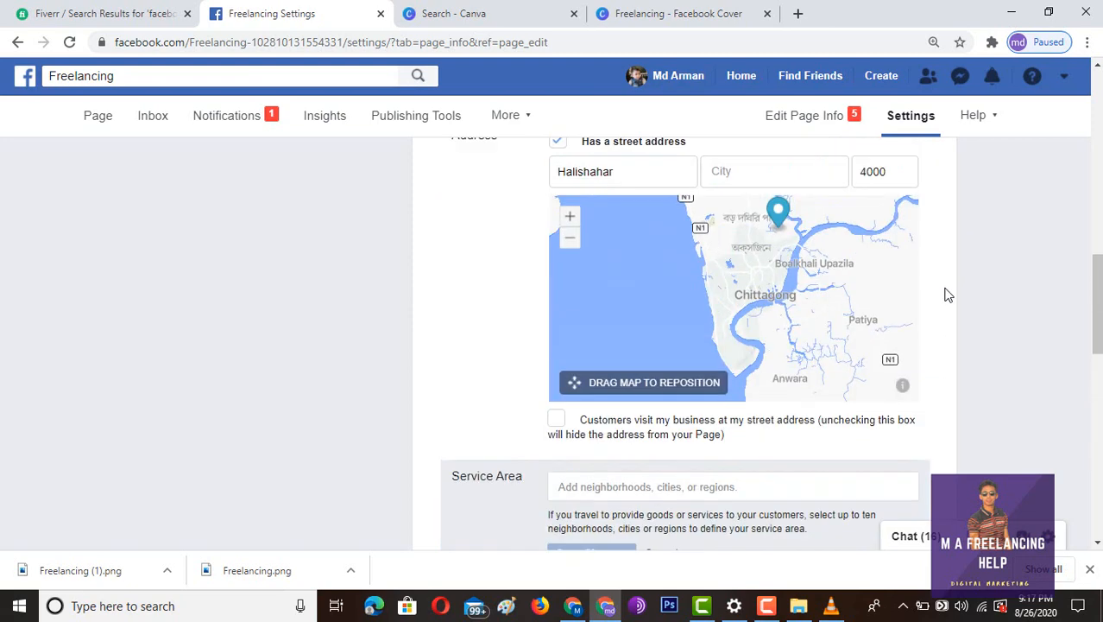
pyautogui.scroll(-1, 945, 297)
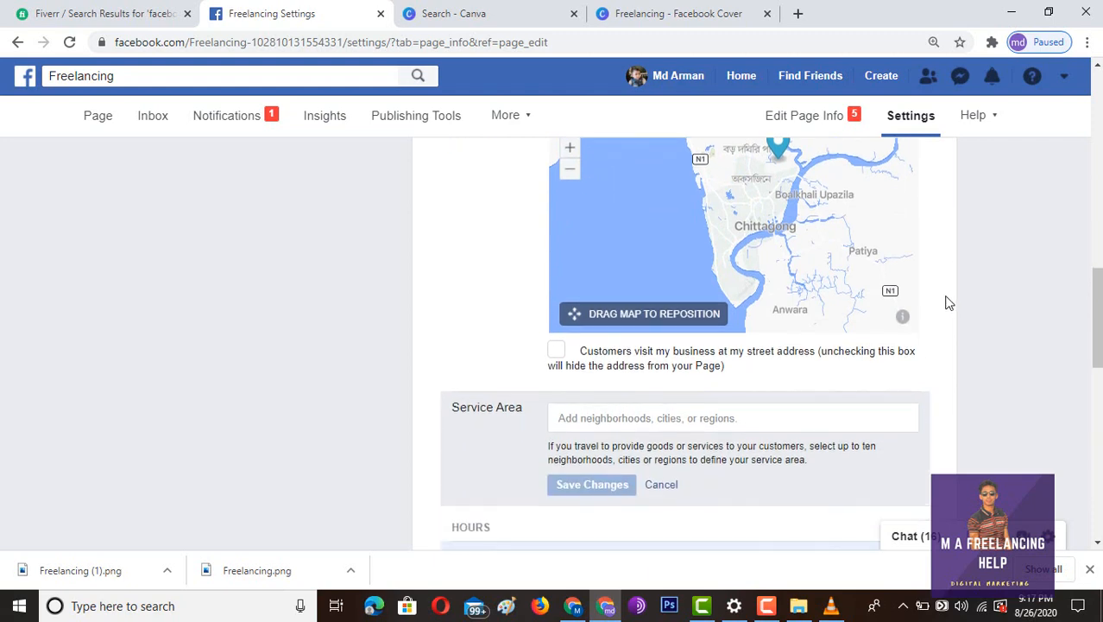
pyautogui.click(903, 317)
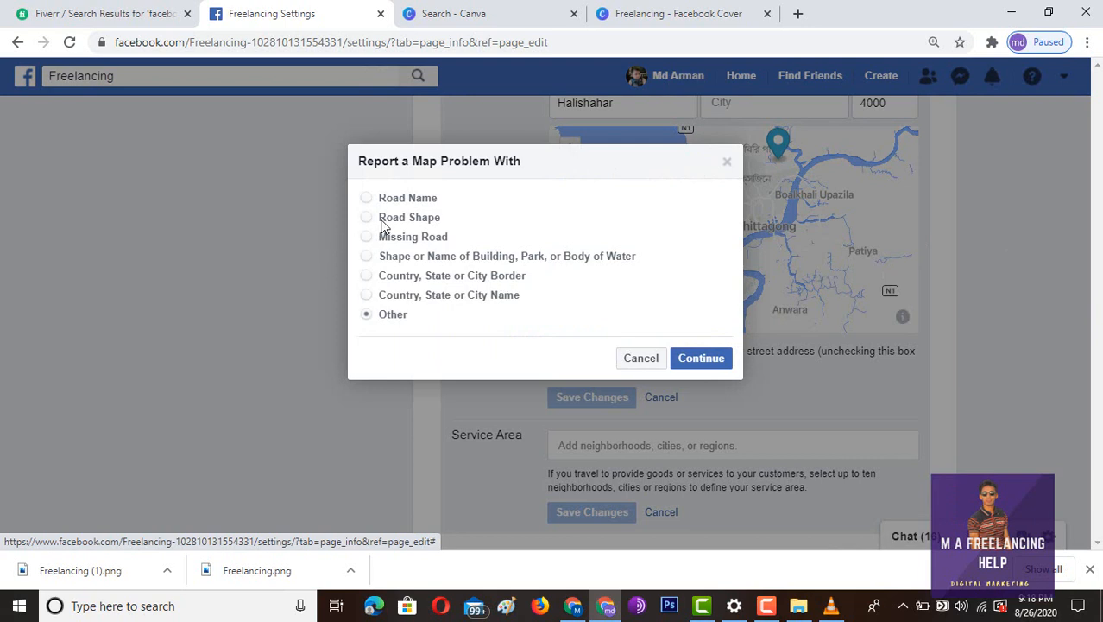
pyautogui.click(367, 199)
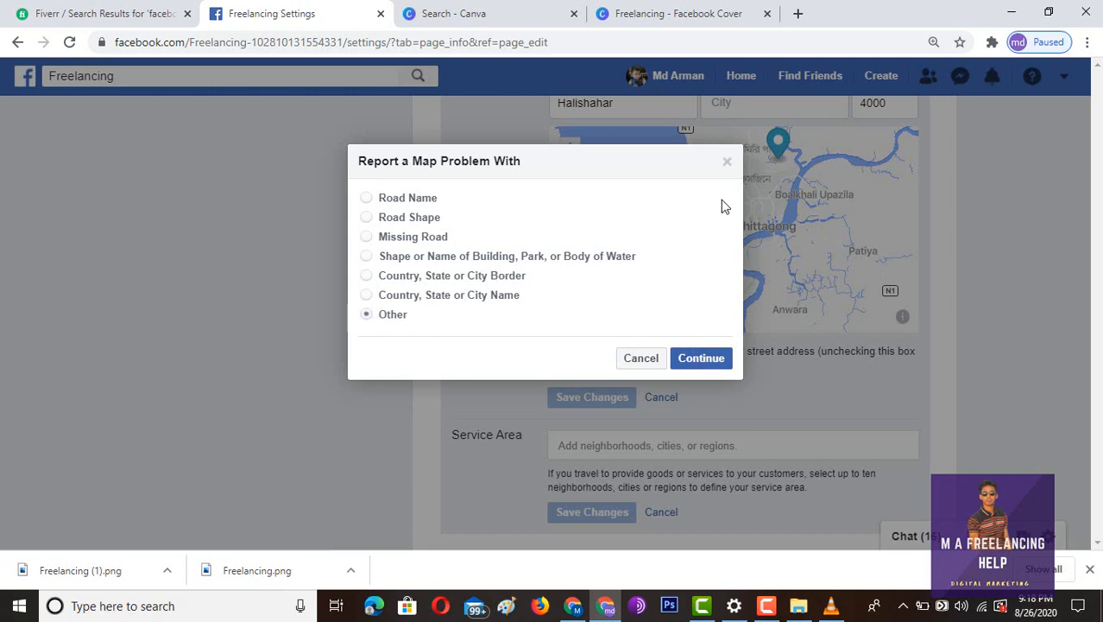
pyautogui.click(366, 198)
pyautogui.click(724, 358)
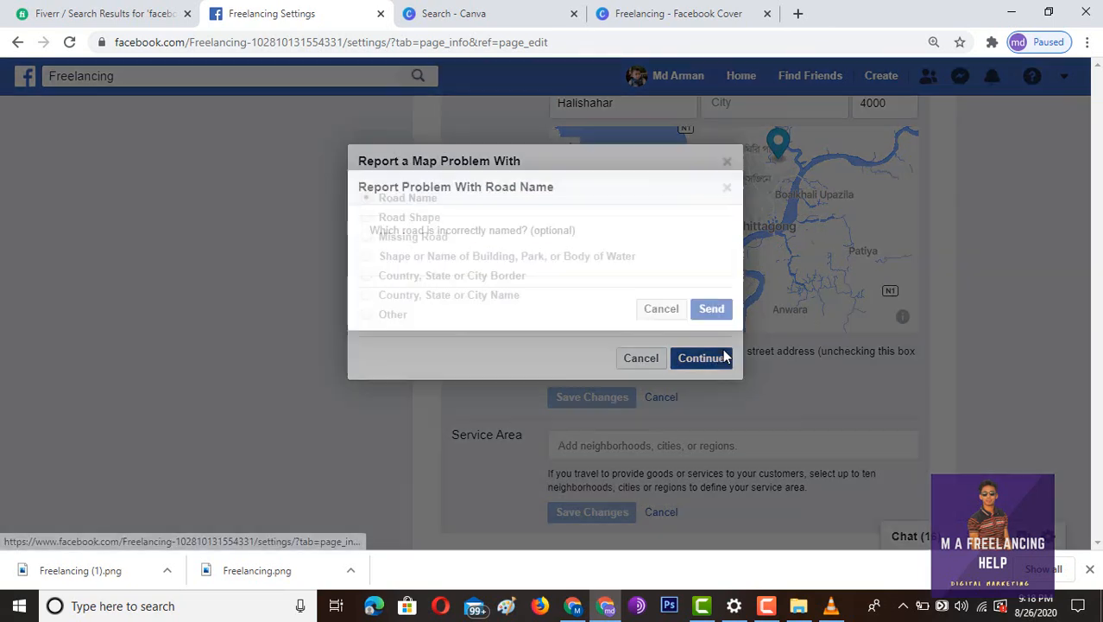
pyautogui.click(425, 234)
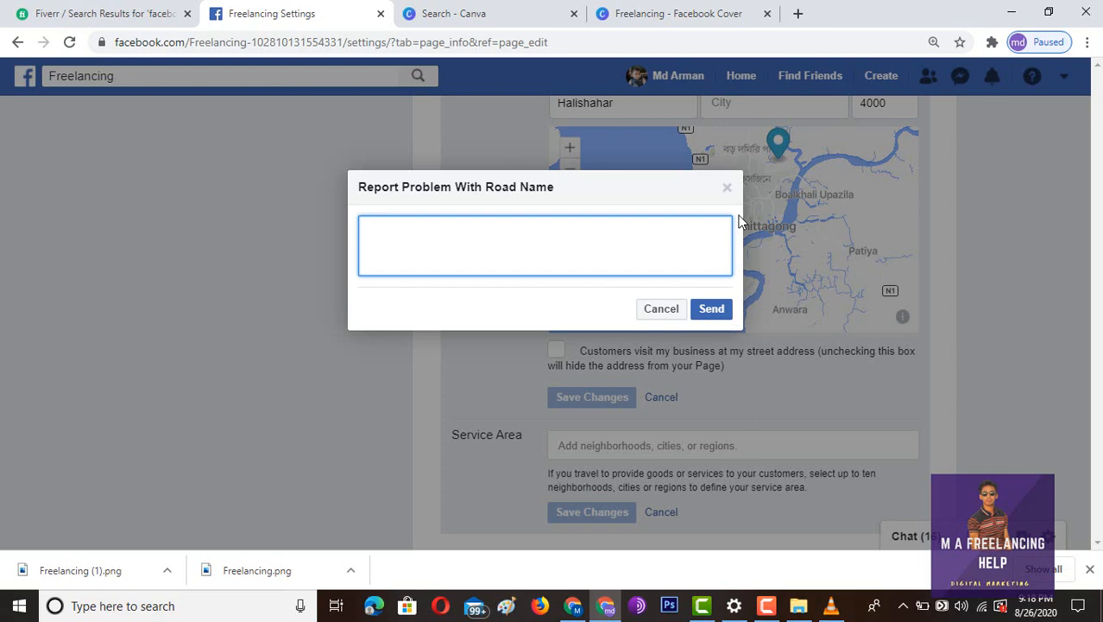
pyautogui.click(727, 188)
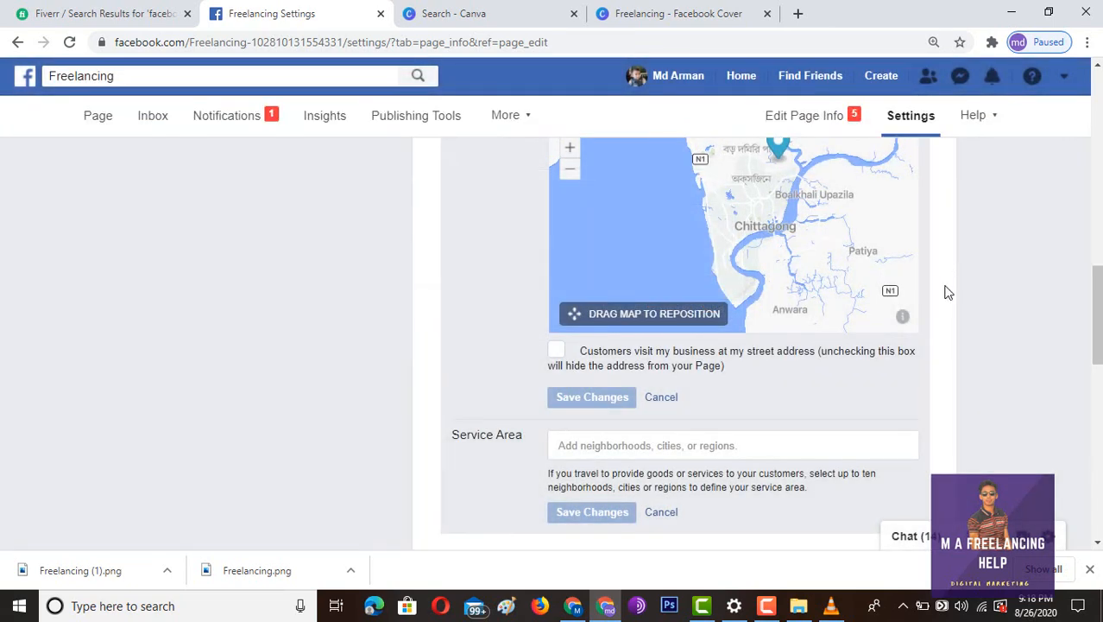
# - Choose Open on selected hours and add 9:00 AM–5:00 PM for Monday through Wednesday
pyautogui.scroll(-3, 950, 302)
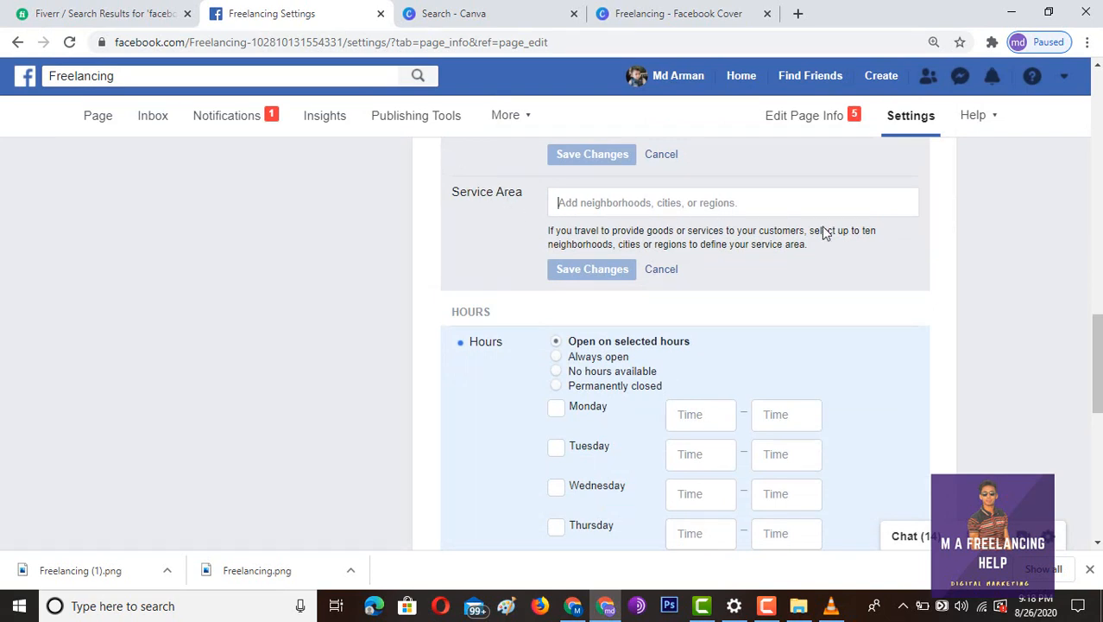
pyautogui.scroll(-2, 1043, 265)
pyautogui.scroll(1, 1042, 265)
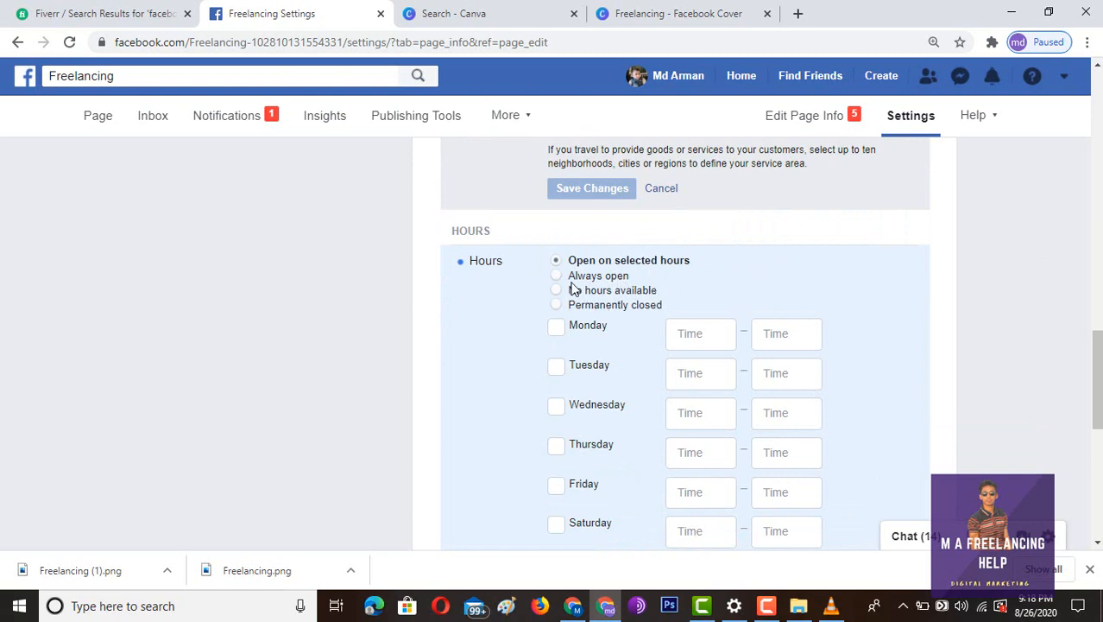
pyautogui.click(558, 276)
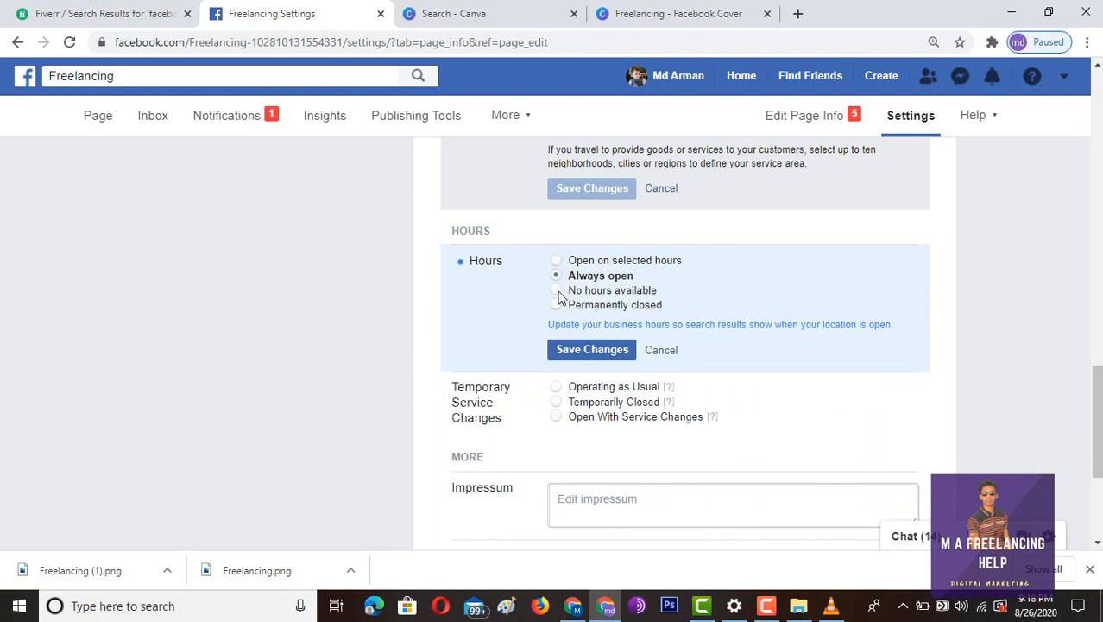
pyautogui.click(557, 292)
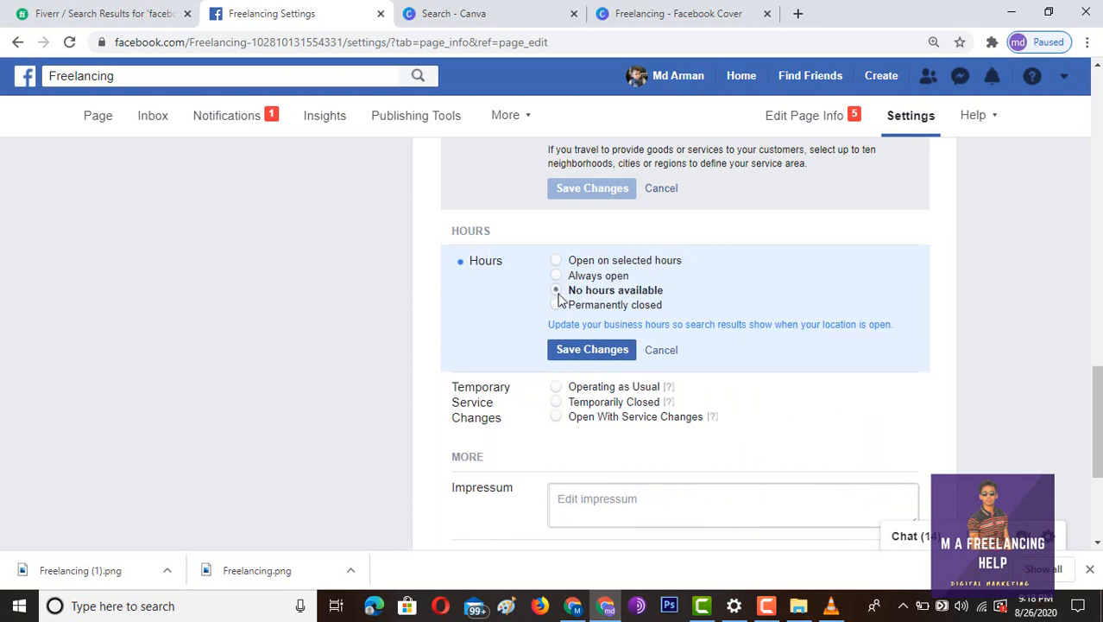
pyautogui.click(557, 261)
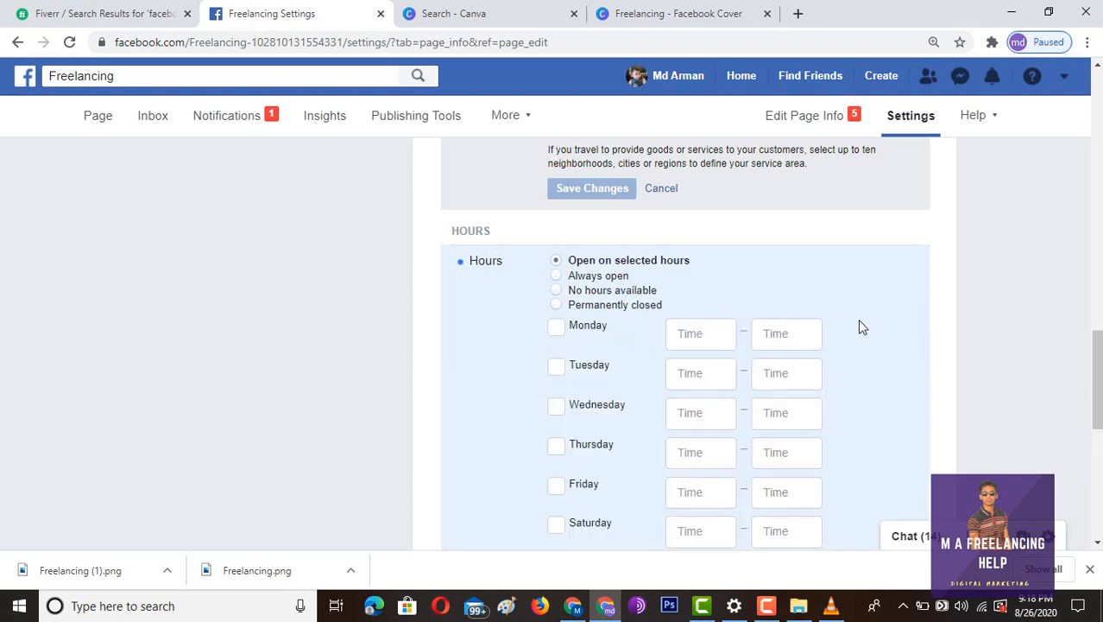
pyautogui.click(689, 332)
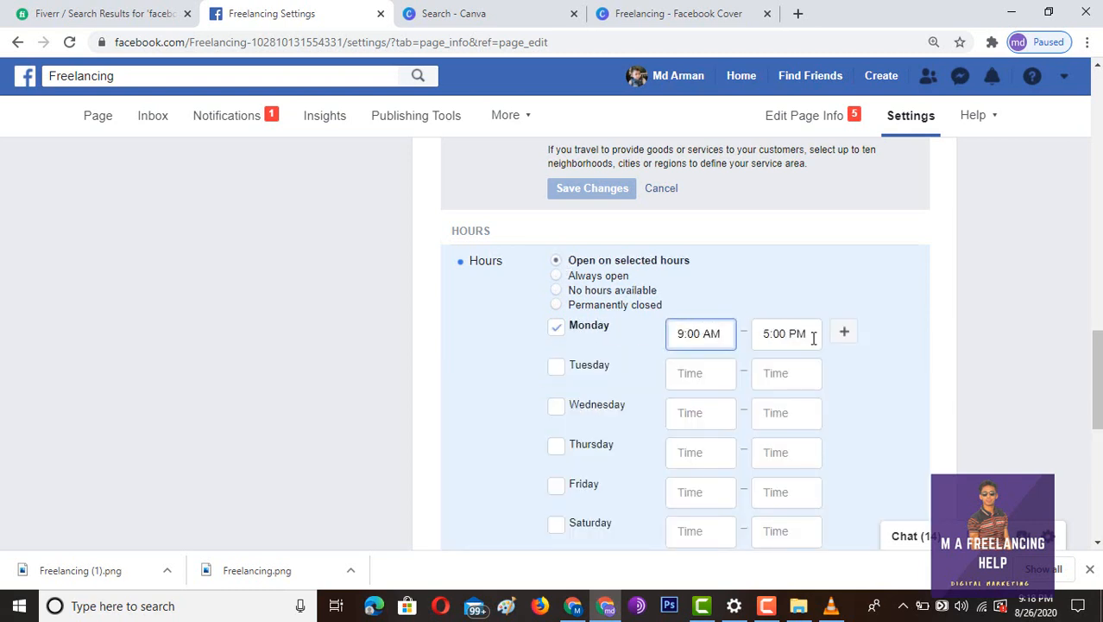
pyautogui.scroll(-1, 690, 345)
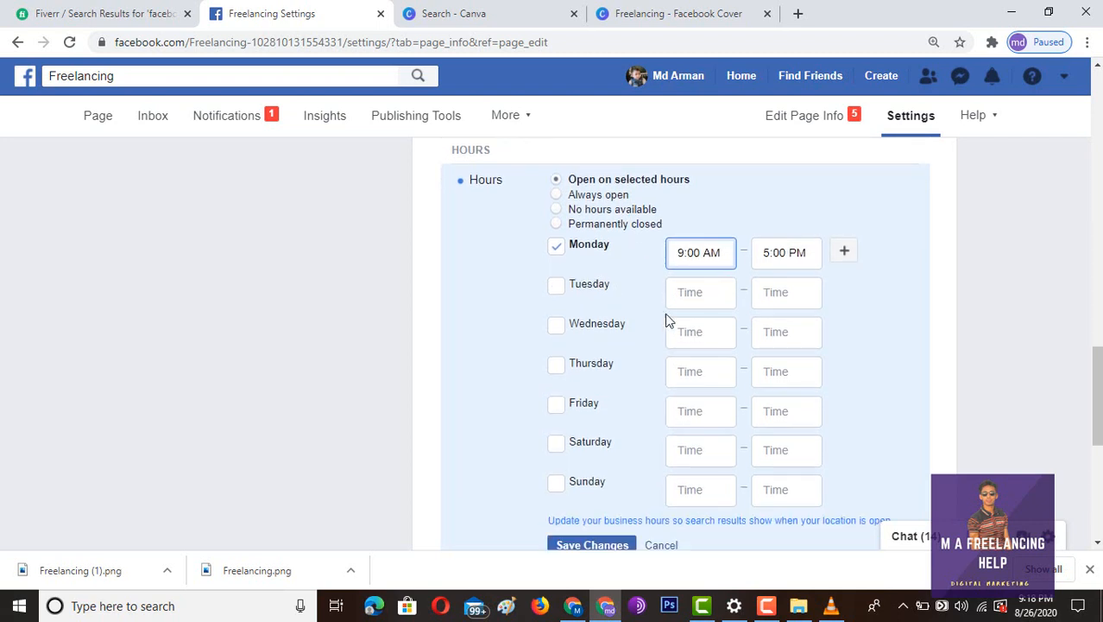
pyautogui.click(555, 285)
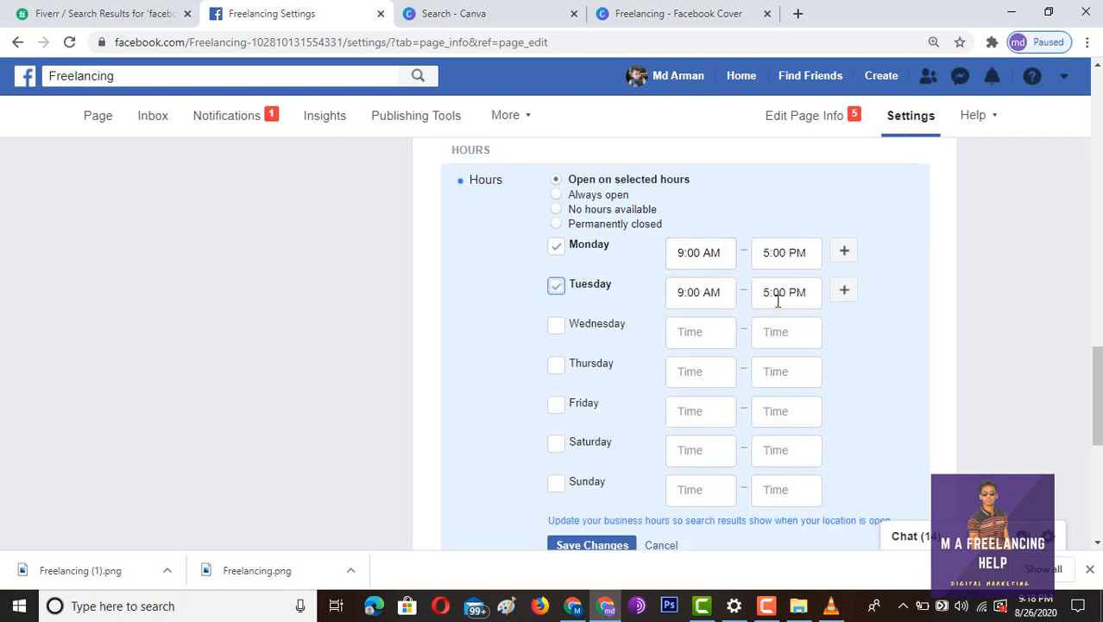
pyautogui.click(558, 327)
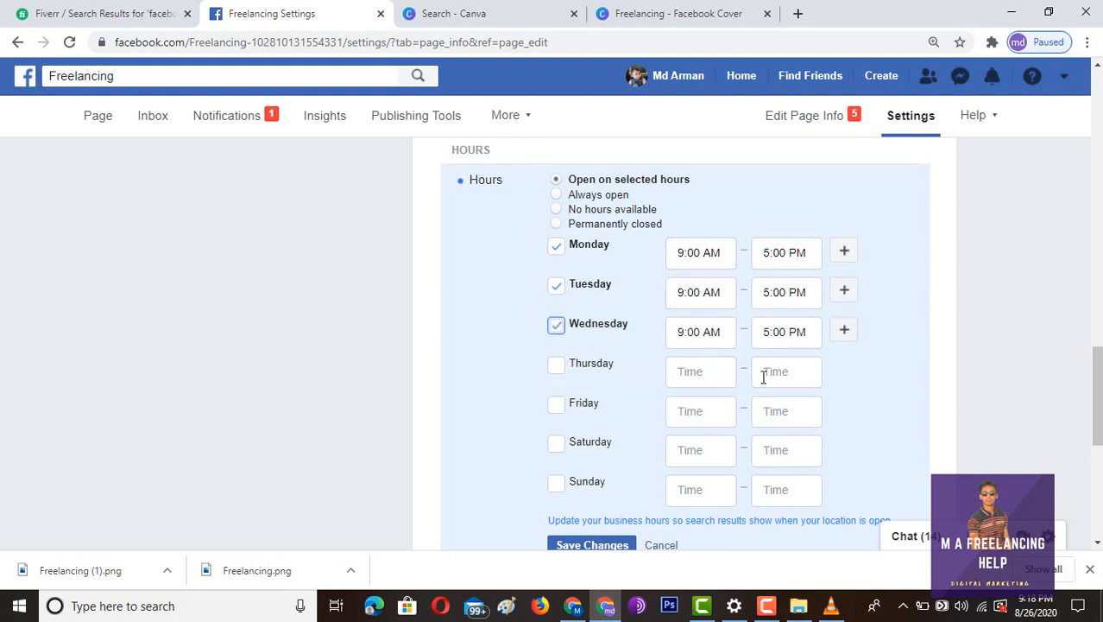
# - Add 9:00 AM–5:00 PM for Thursday through Sunday and save the weekly hours
pyautogui.scroll(-3, 699, 393)
pyautogui.scroll(2, 731, 305)
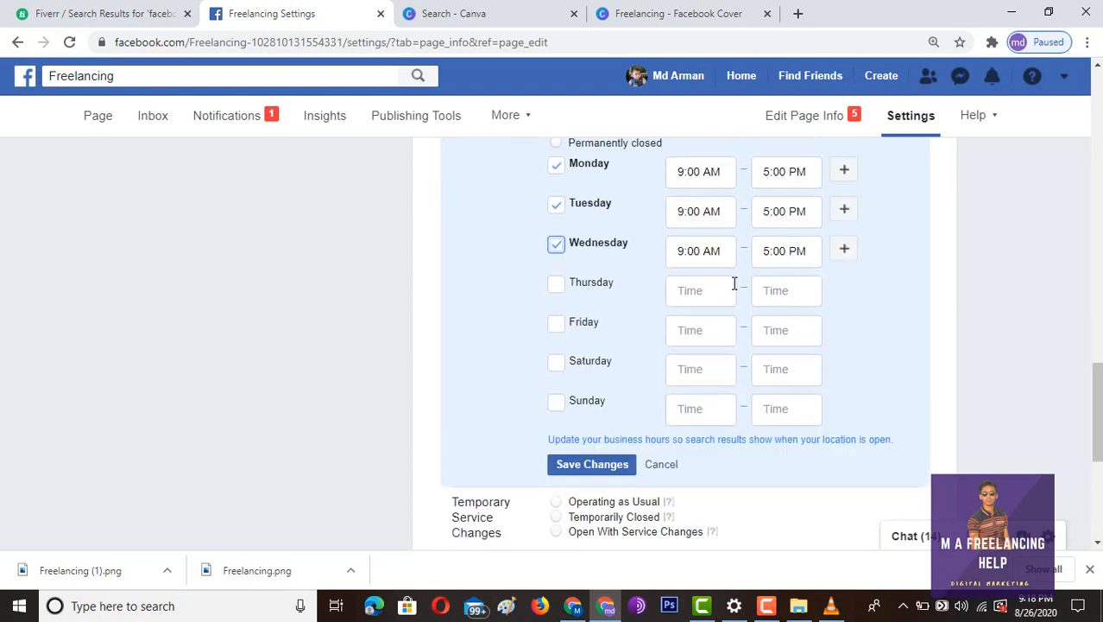
pyautogui.click(691, 292)
pyautogui.click(681, 337)
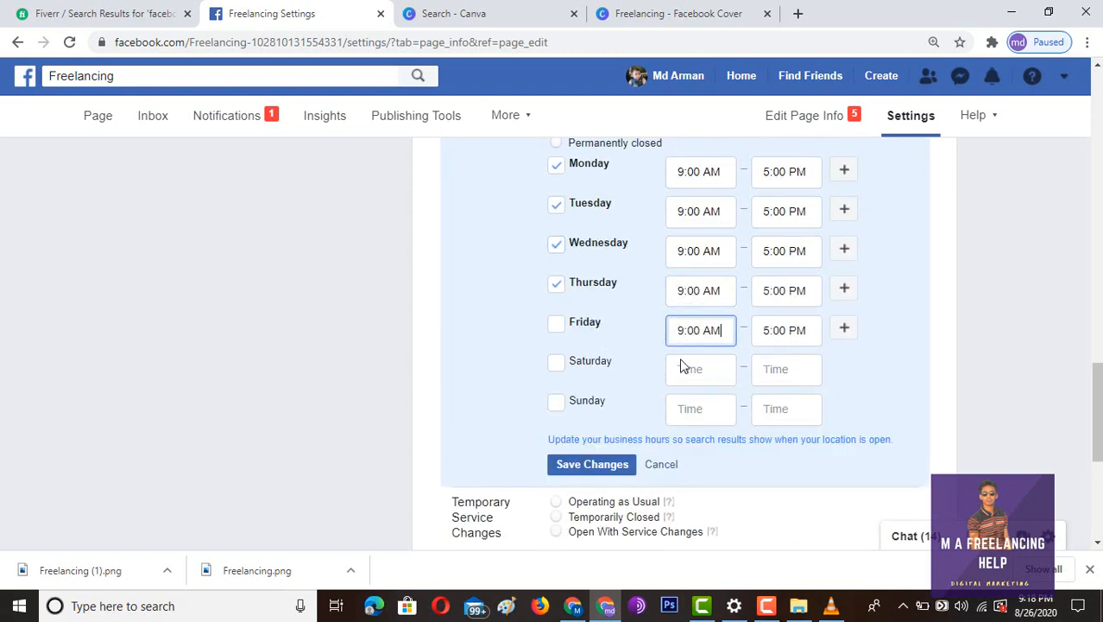
pyautogui.click(682, 368)
pyautogui.click(683, 408)
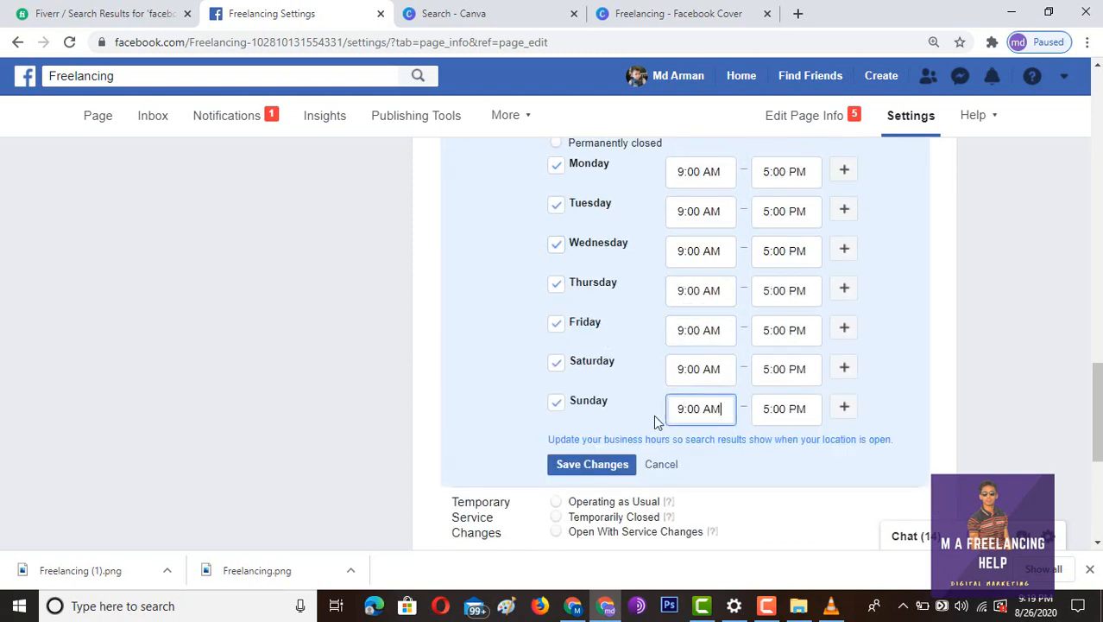
pyautogui.click(593, 464)
pyautogui.scroll(2, 268, 306)
pyautogui.scroll(1, 271, 306)
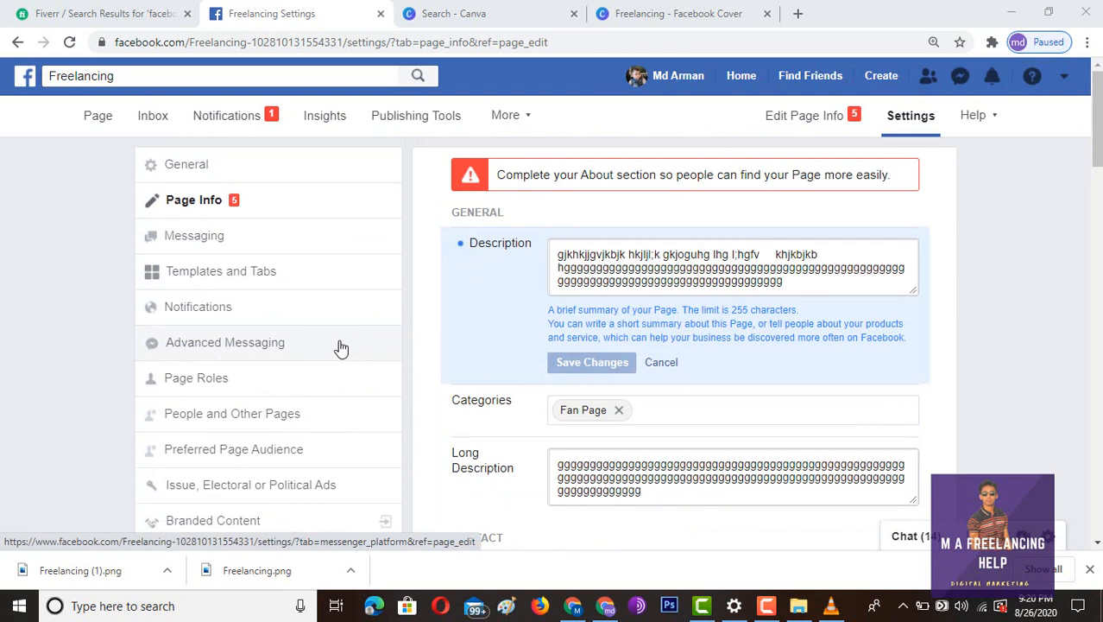
pyautogui.click(249, 385)
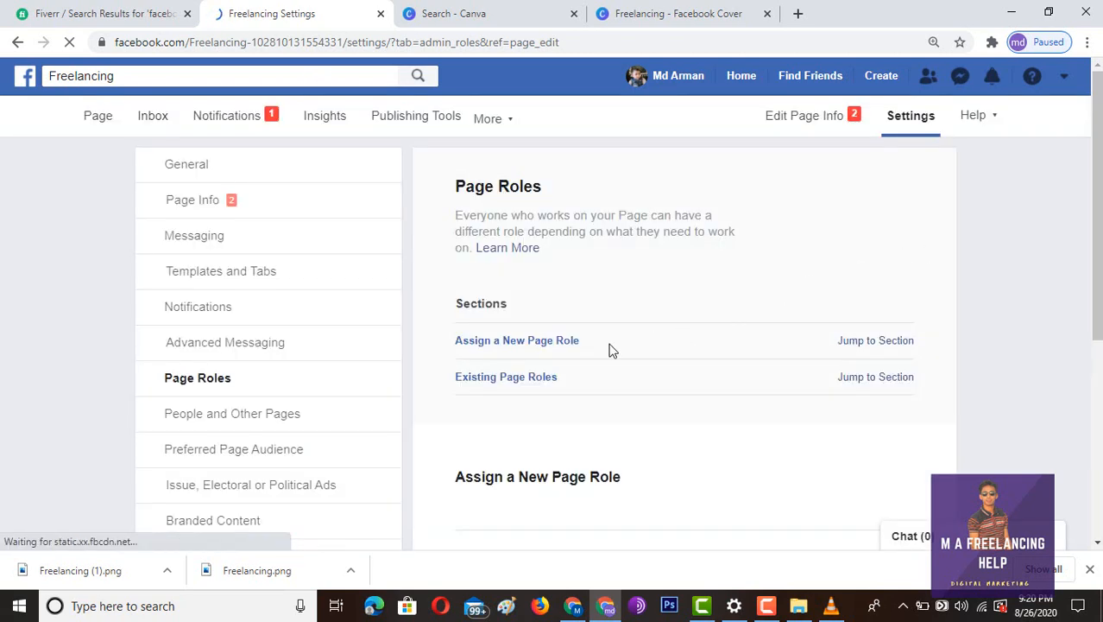
pyautogui.scroll(-1, 777, 393)
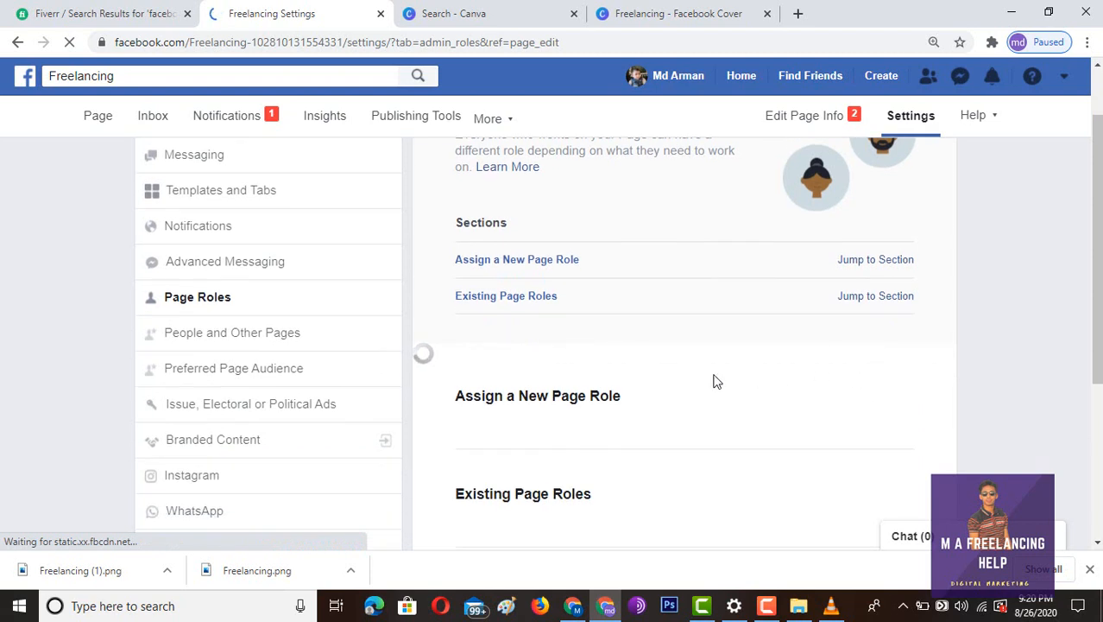
pyautogui.scroll(-1, 640, 388)
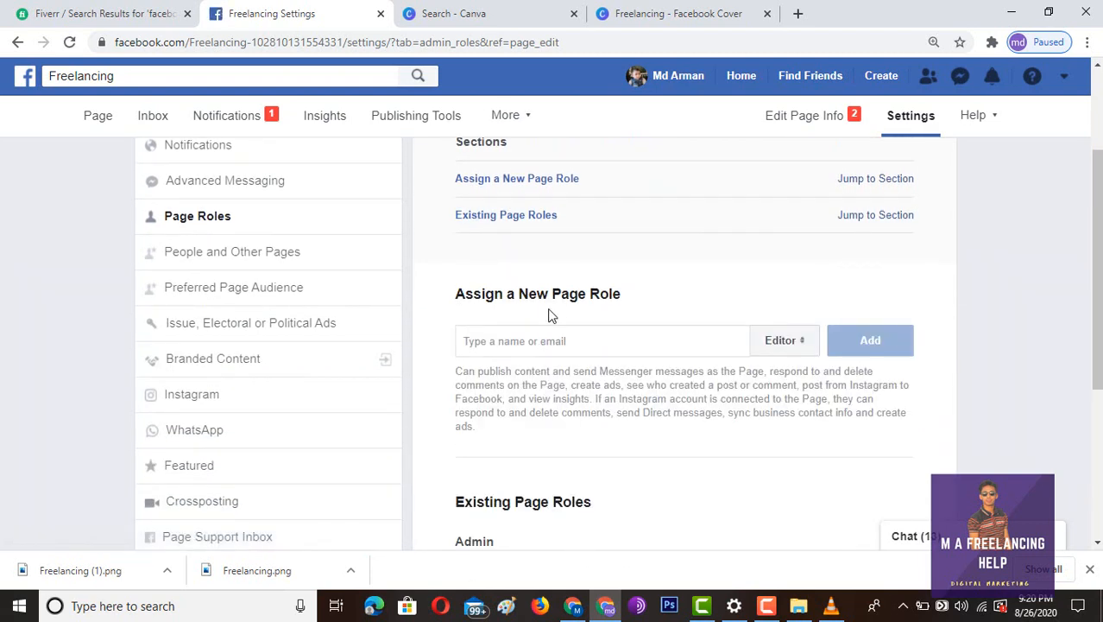
pyautogui.click(803, 343)
pyautogui.click(785, 318)
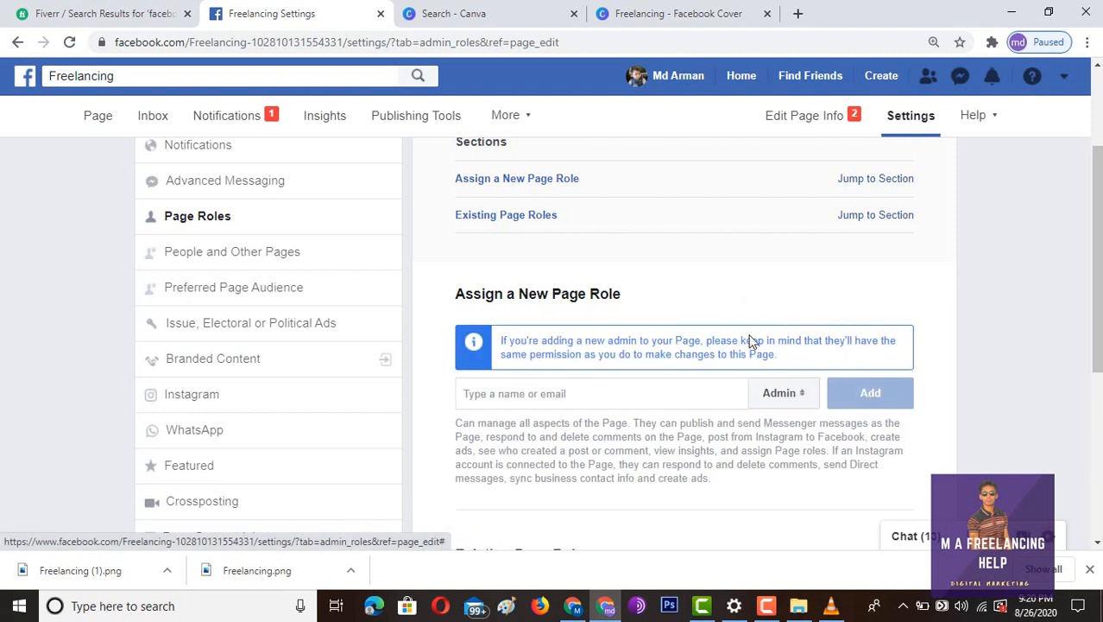
pyautogui.click(565, 393)
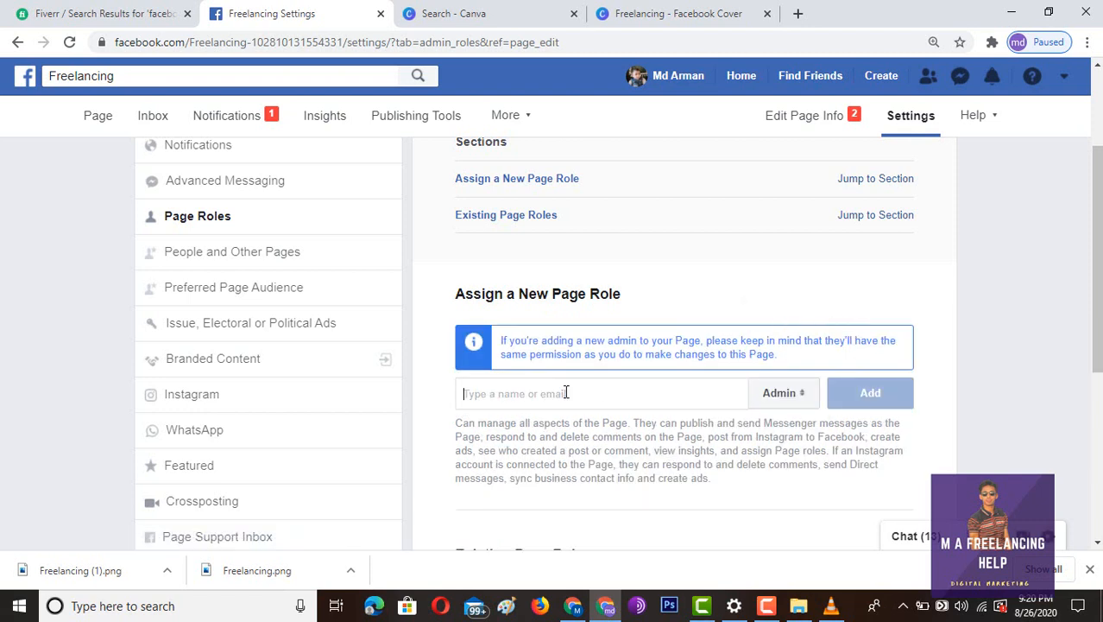
pyautogui.write('md')
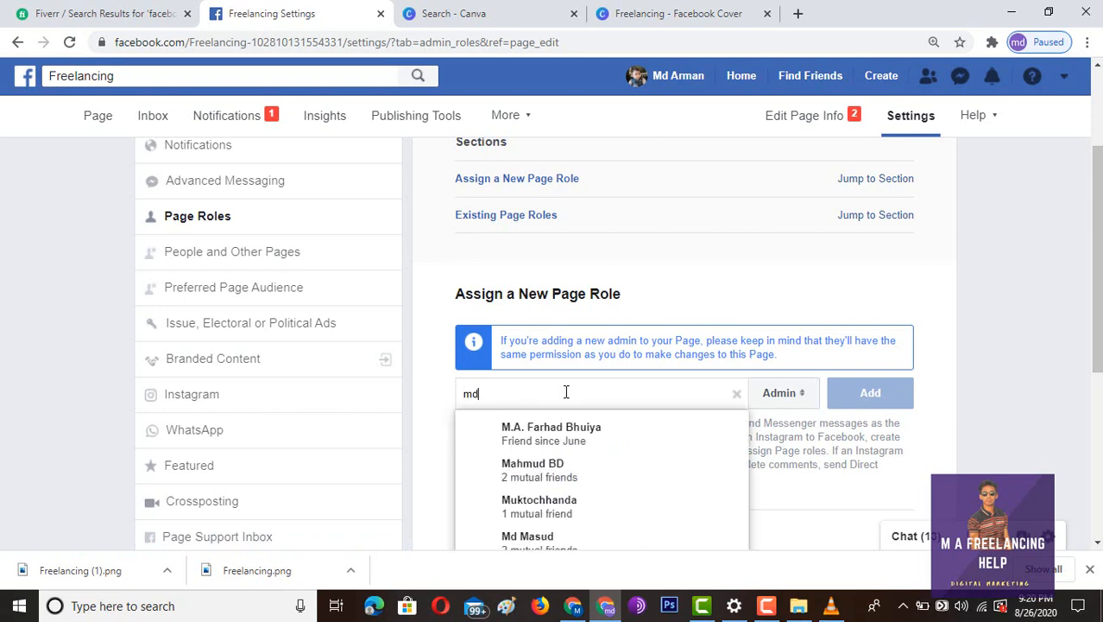
pyautogui.scroll(-1, 560, 492)
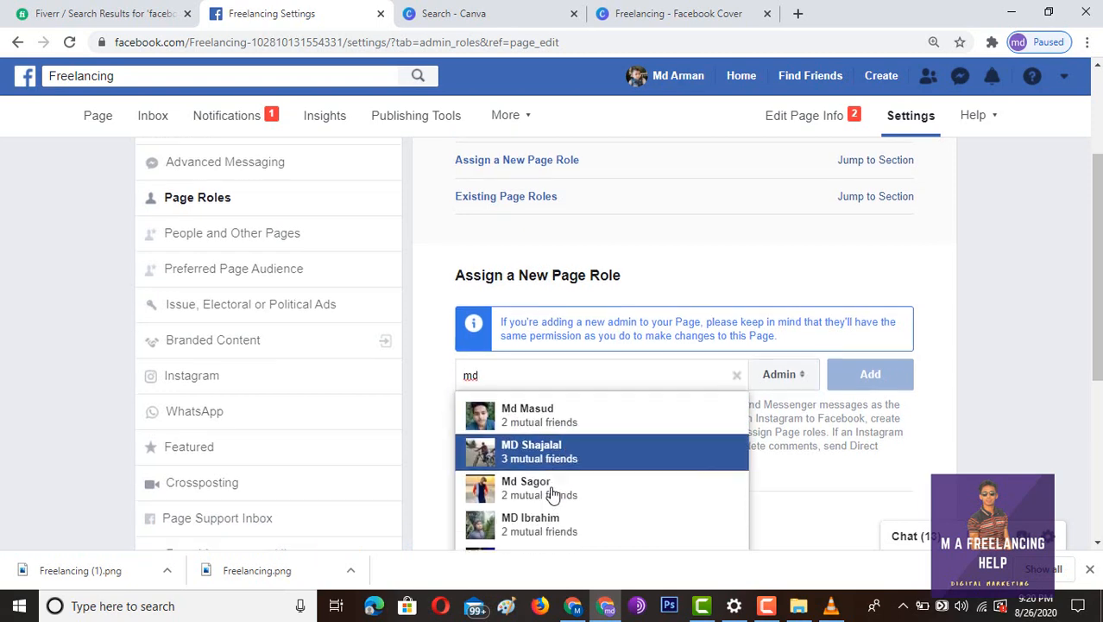
pyautogui.scroll(-1, 576, 414)
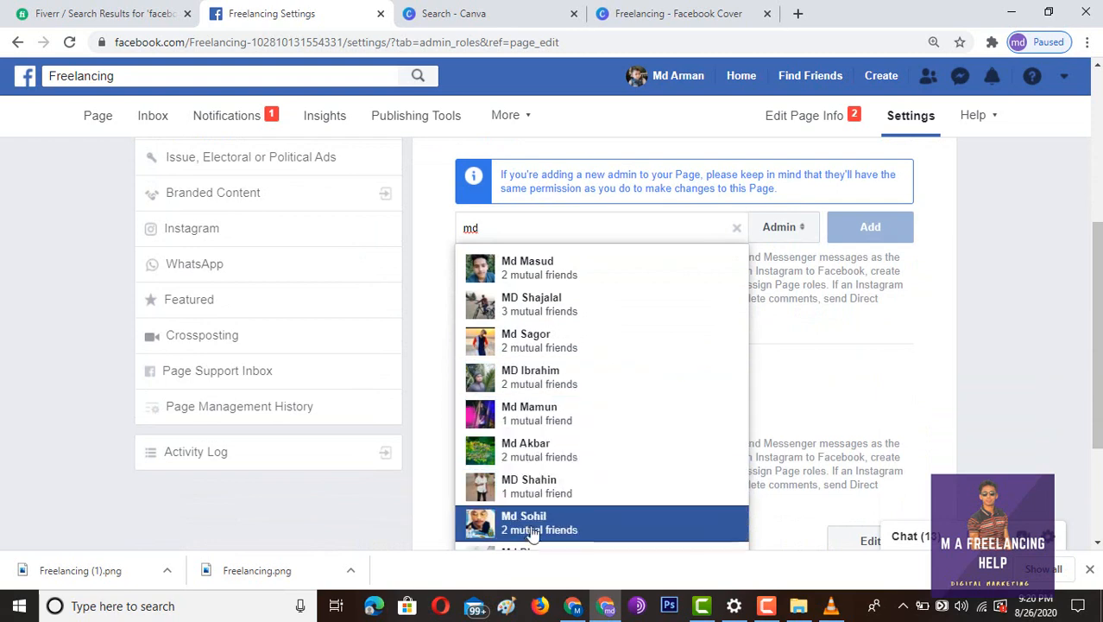
pyautogui.scroll(-2, 527, 384)
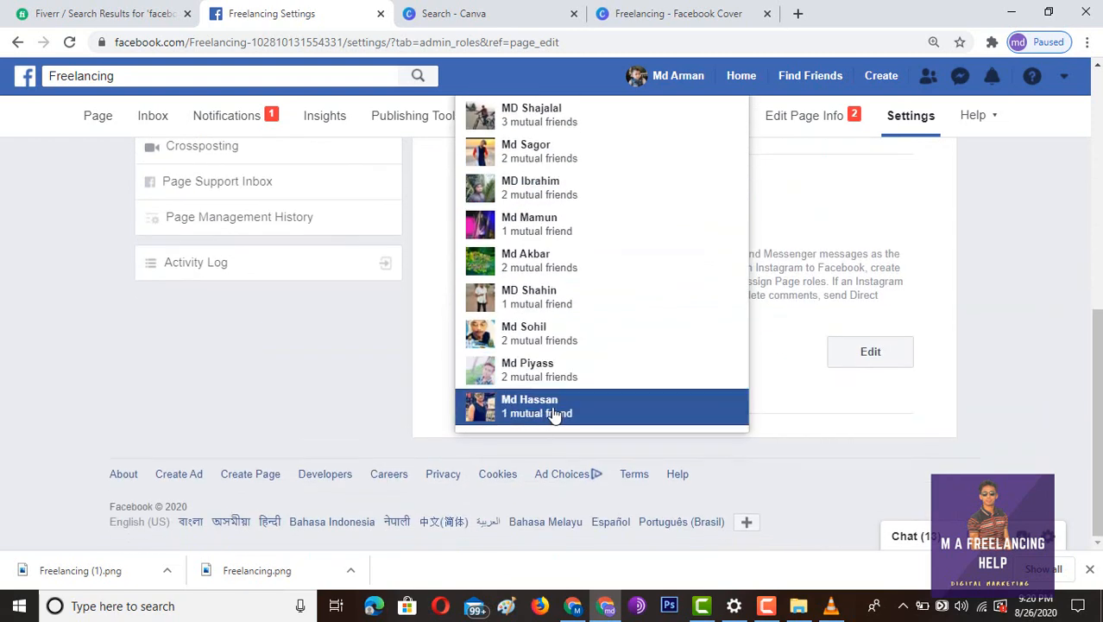
pyautogui.scroll(4, 557, 401)
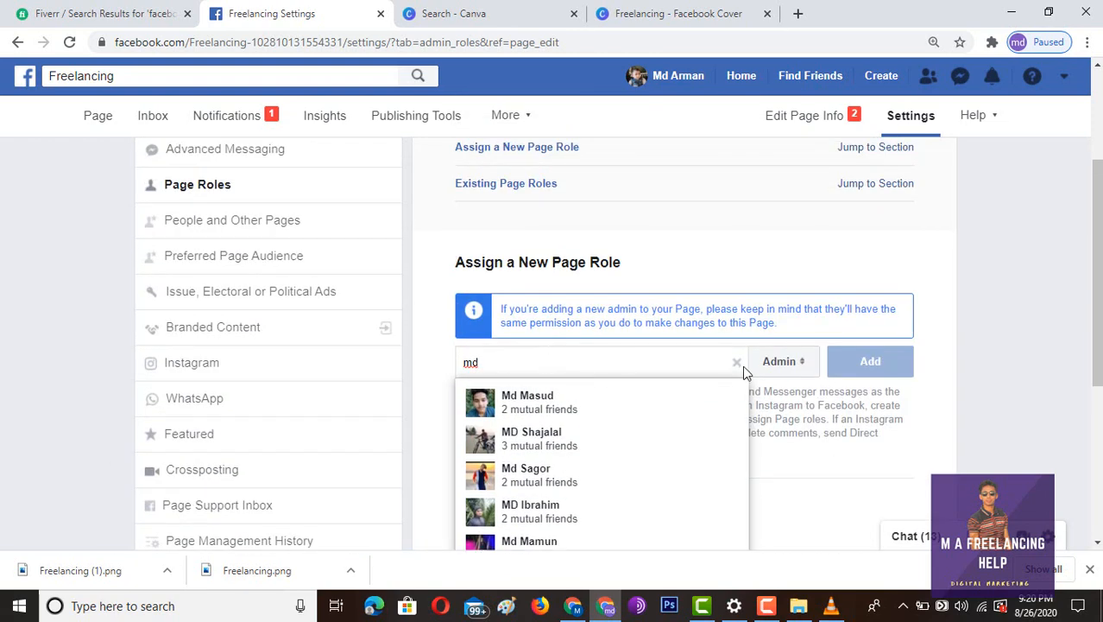
pyautogui.click(805, 363)
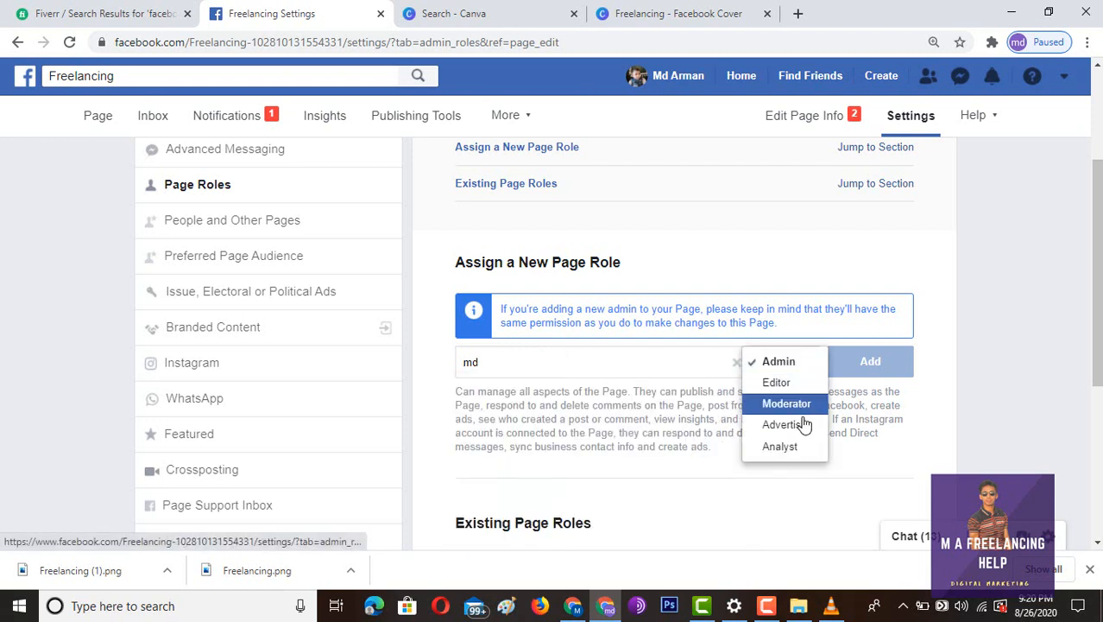
pyautogui.click(693, 361)
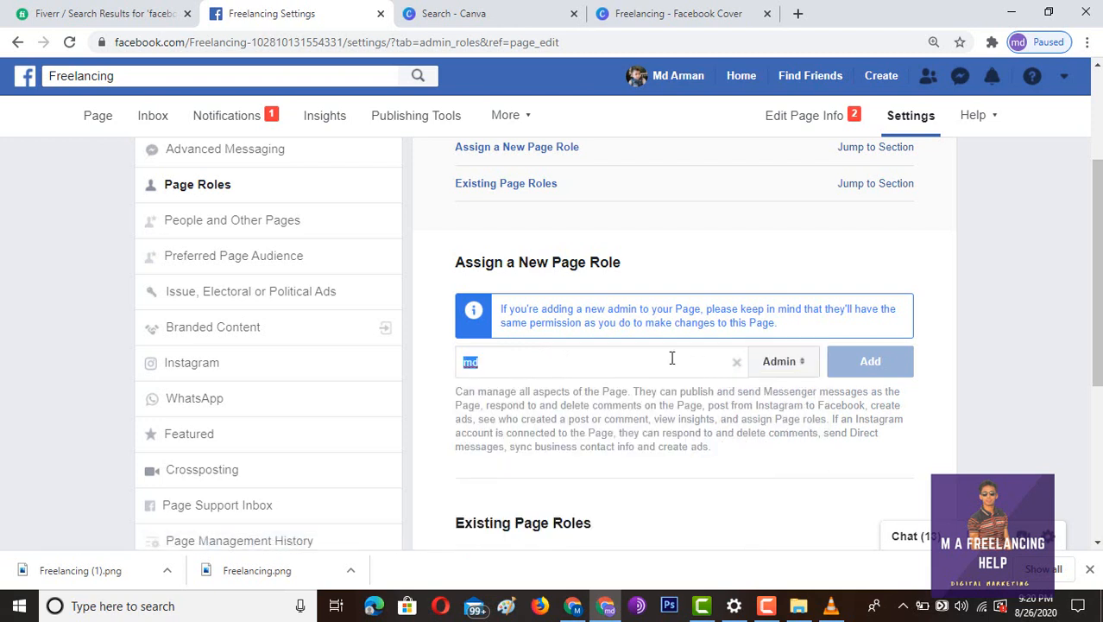
pyautogui.press('BackSpace')
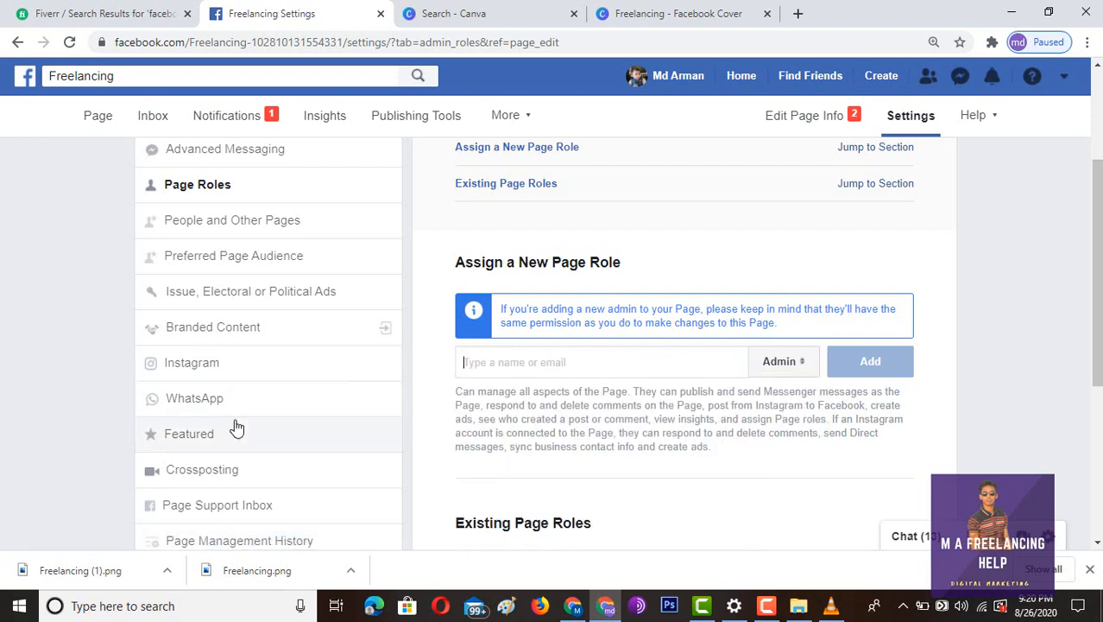
pyautogui.scroll(1, 599, 318)
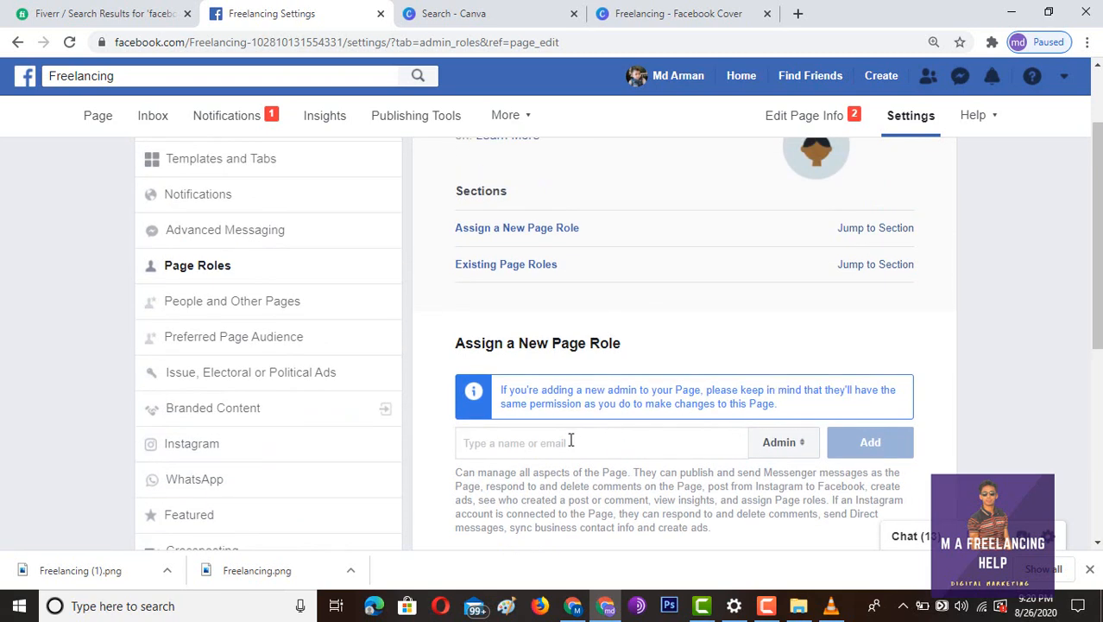
pyautogui.scroll(-1, 740, 344)
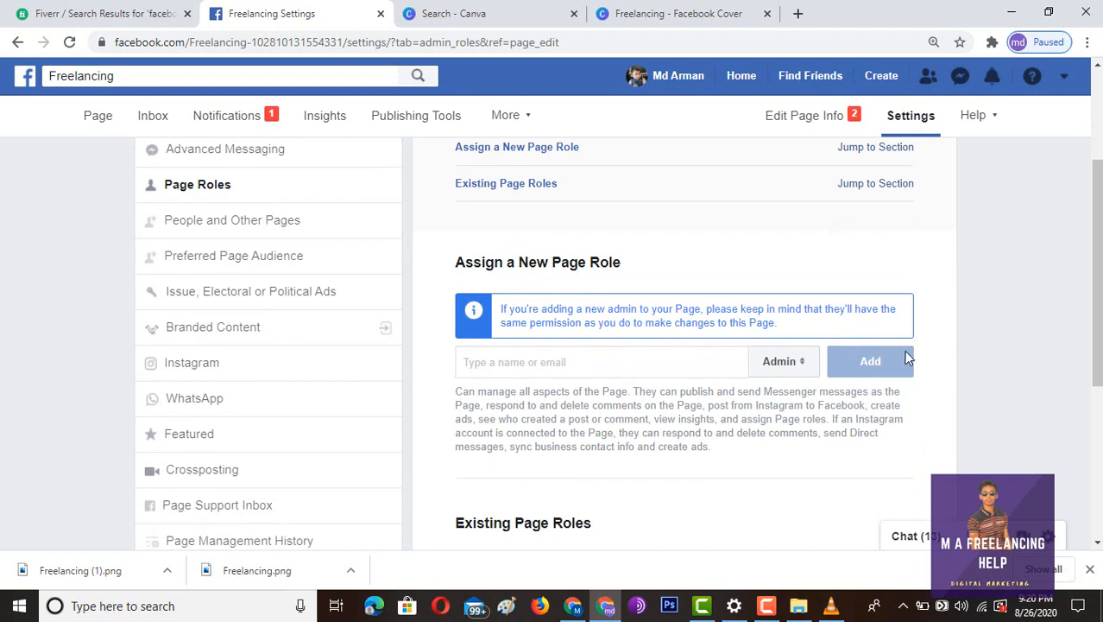
pyautogui.click(803, 363)
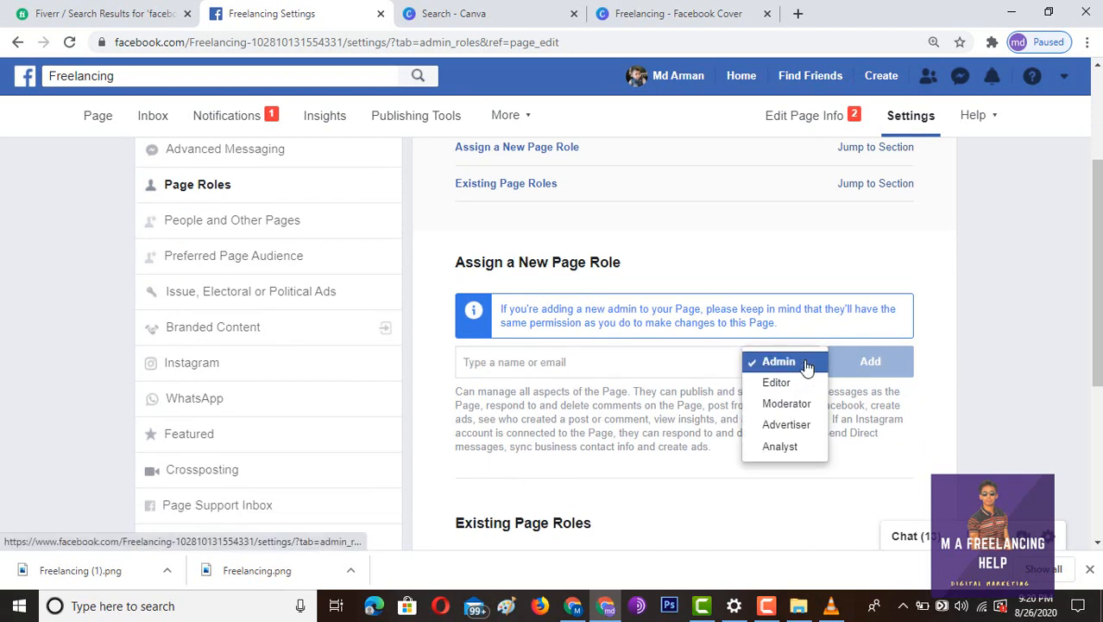
pyautogui.click(808, 362)
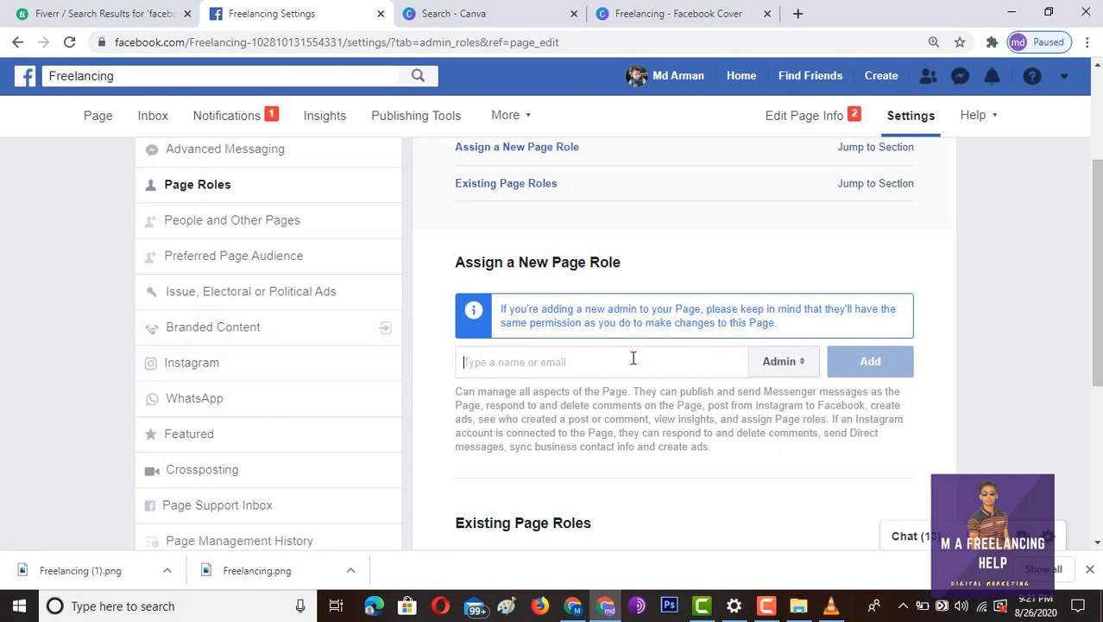
pyautogui.write('ghgu')
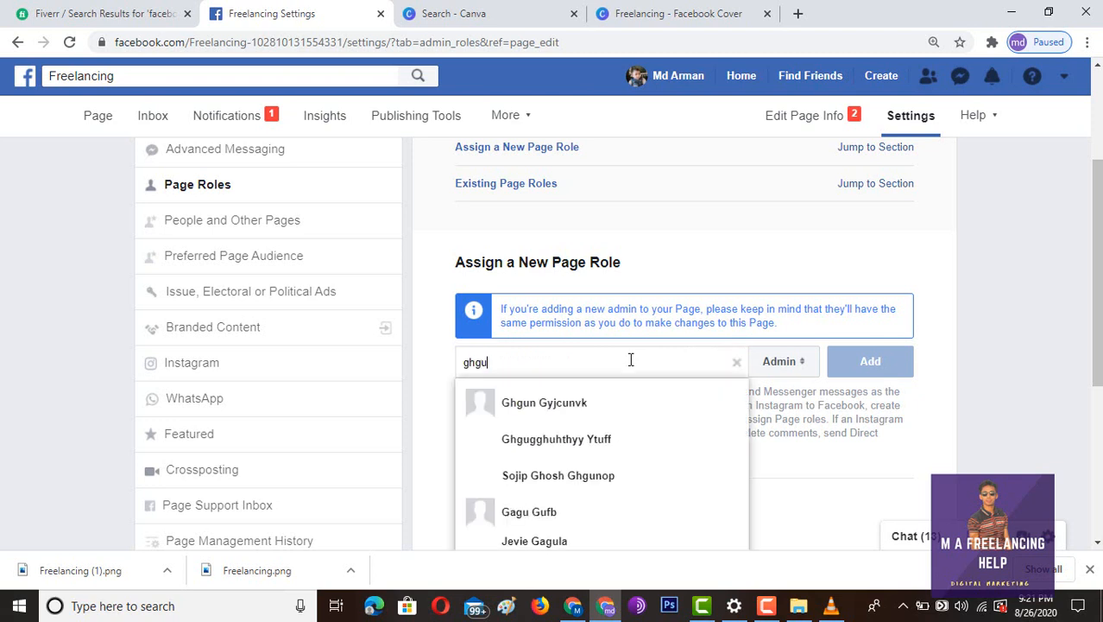
pyautogui.press('BackSpace')
pyautogui.press('BackSpace')
pyautogui.press('BackSpace')
pyautogui.press('BackSpace')
pyautogui.press('BackSpace')
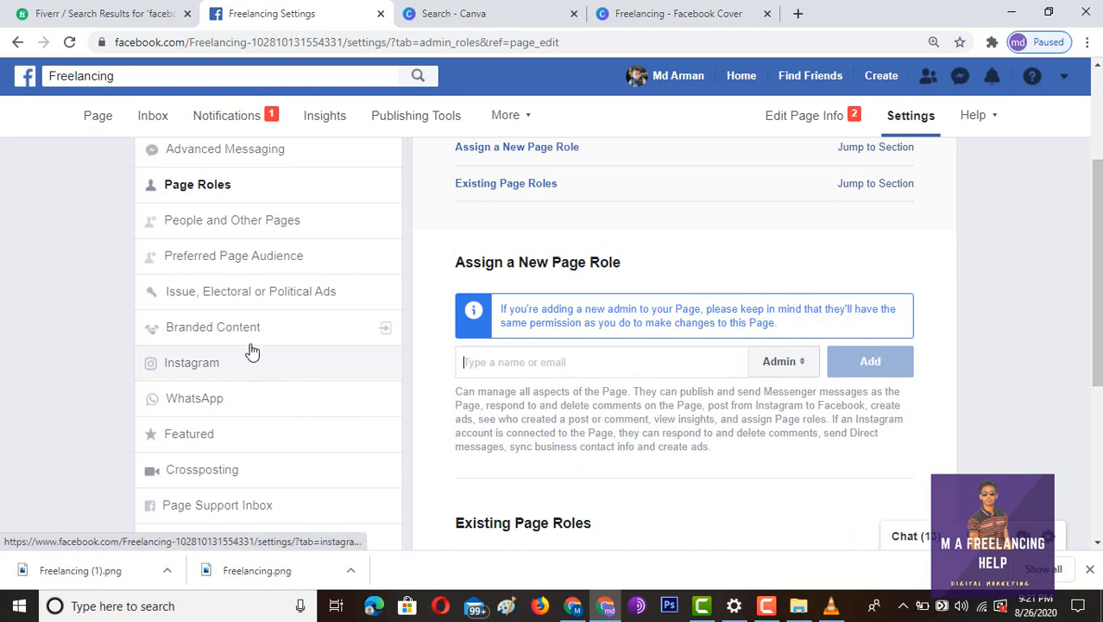
pyautogui.scroll(-2, 254, 337)
pyautogui.scroll(2, 254, 337)
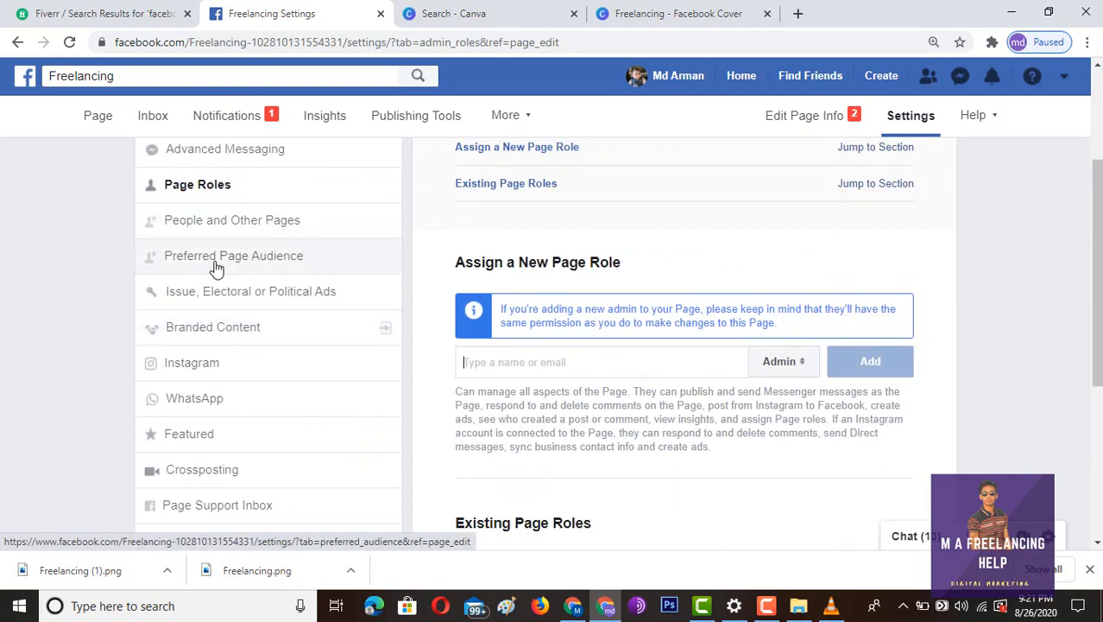
pyautogui.scroll(-3, 204, 432)
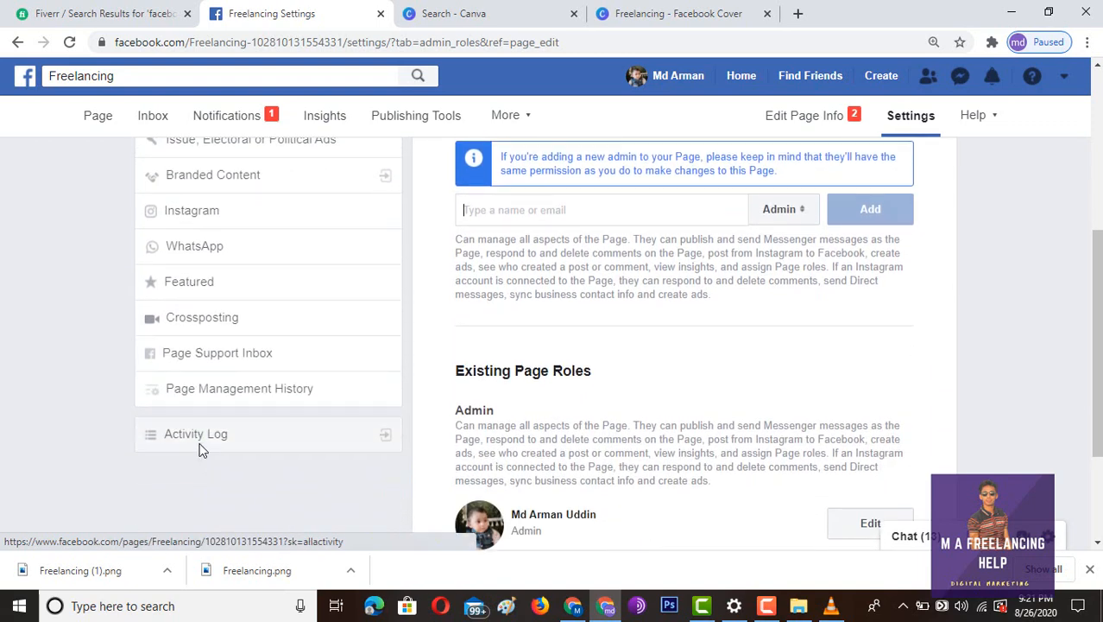
pyautogui.scroll(4, 217, 365)
pyautogui.scroll(2, 217, 365)
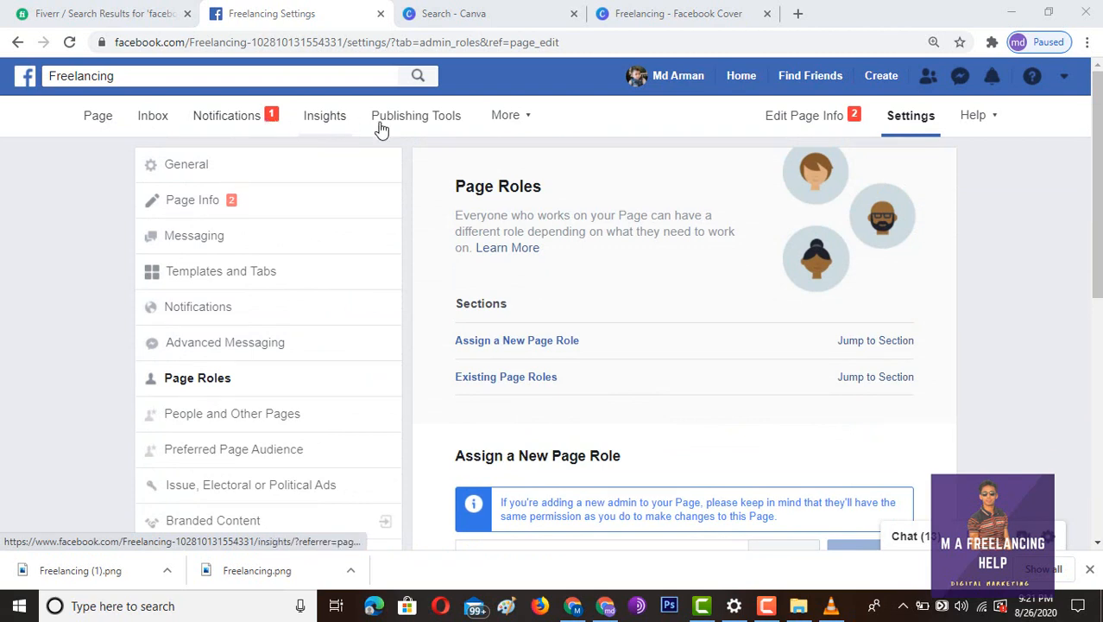
pyautogui.click(530, 120)
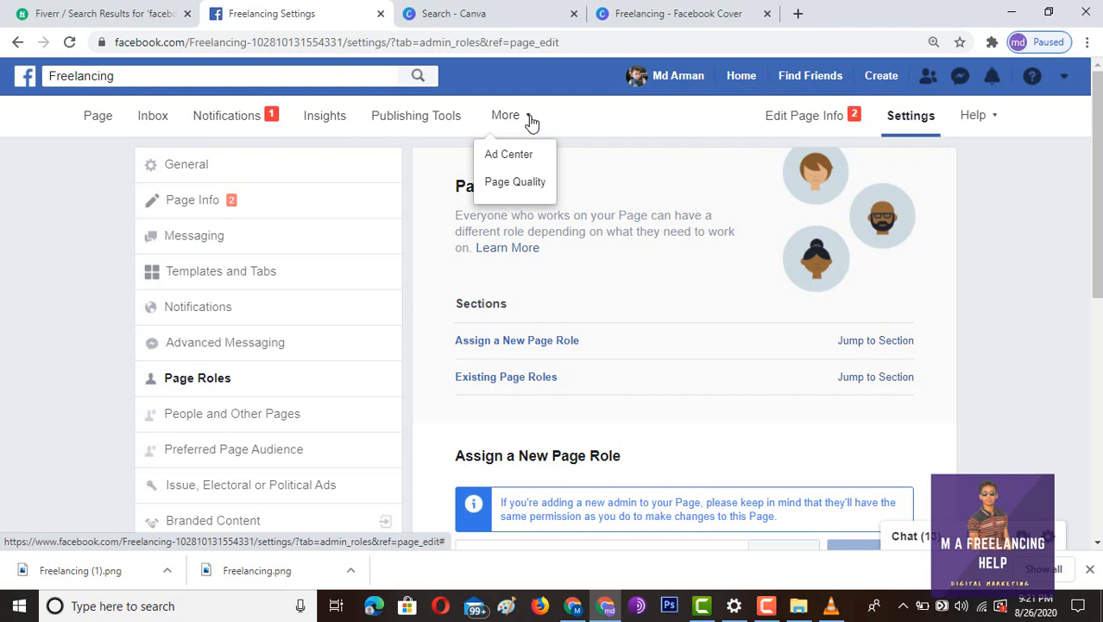
pyautogui.click(530, 120)
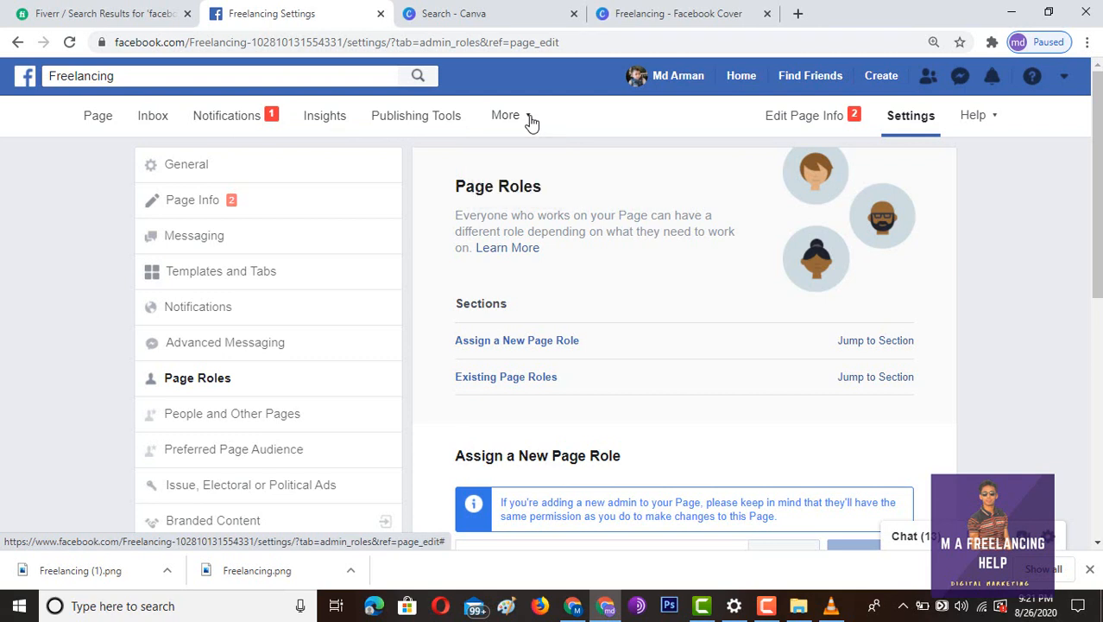
pyautogui.click(154, 116)
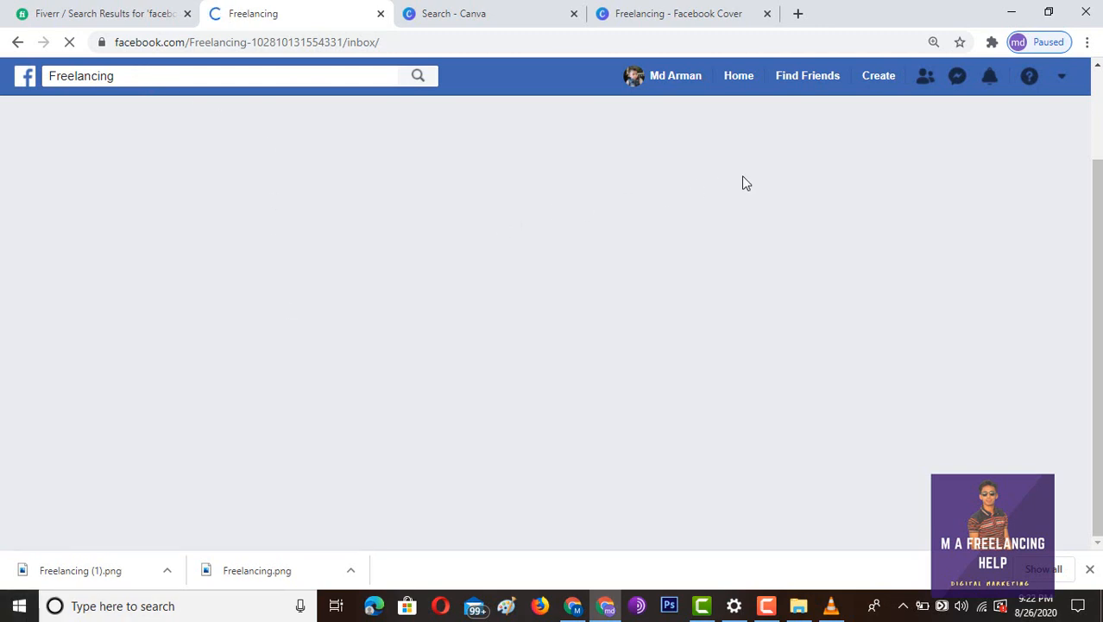
pyautogui.click(17, 42)
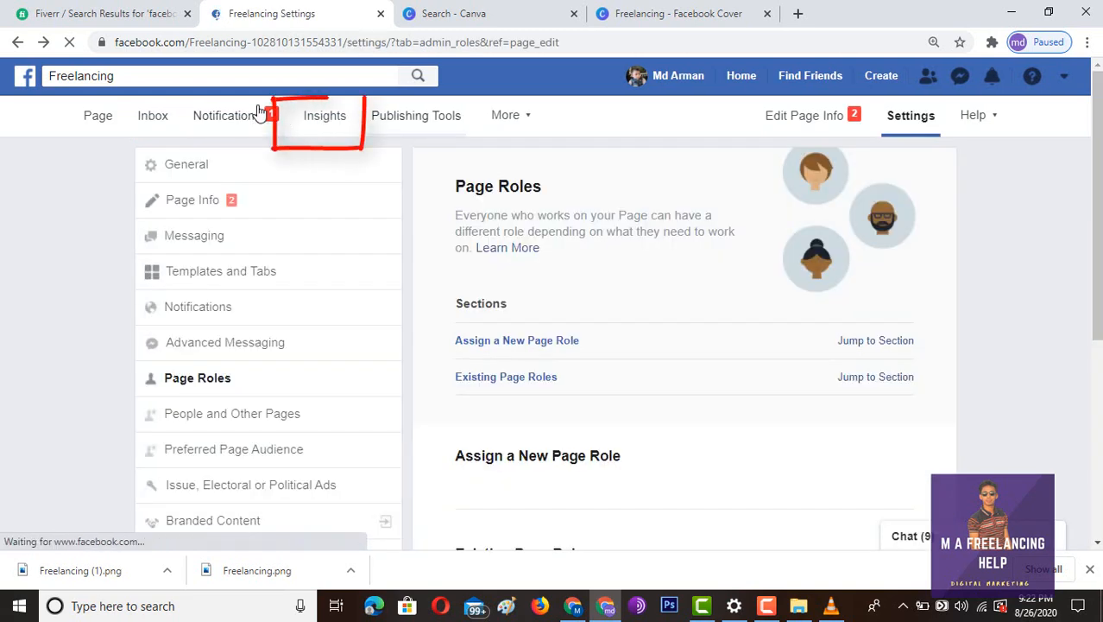
# - Visit Insights and Publishing Tools, dismiss the Crosspost tip, and return to the page's Home
pyautogui.click(340, 124)
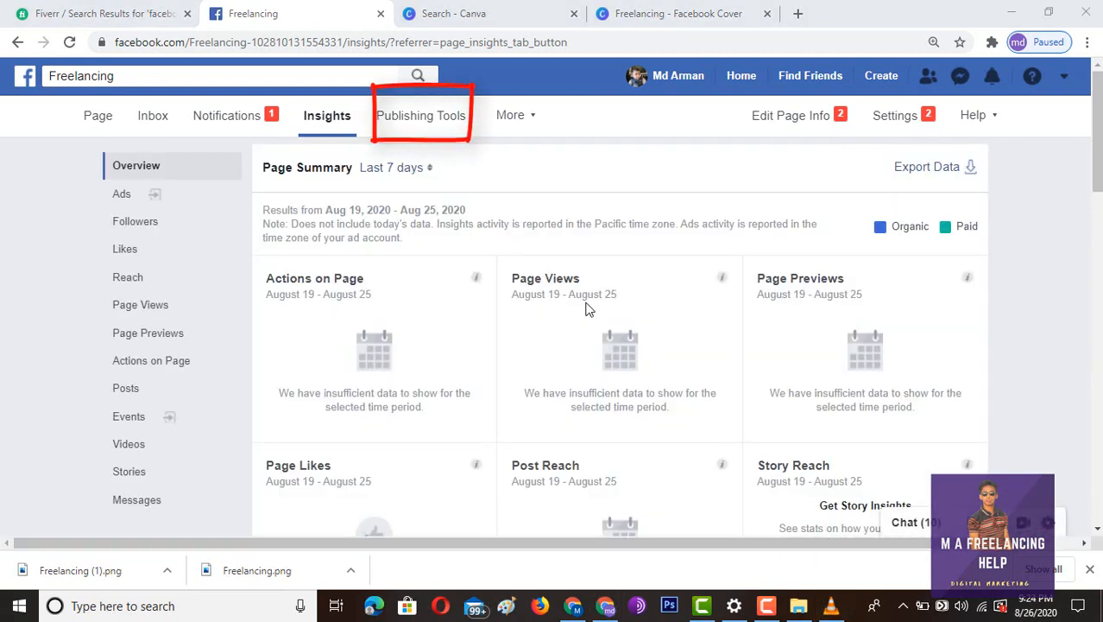
pyautogui.click(399, 117)
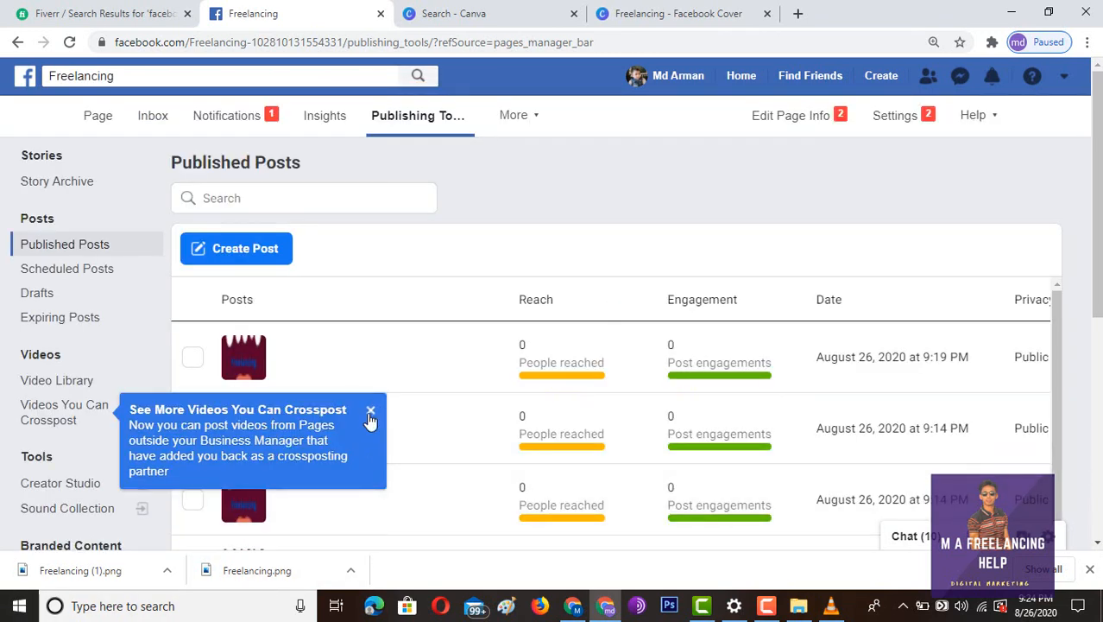
pyautogui.click(370, 411)
pyautogui.scroll(-1, 406, 416)
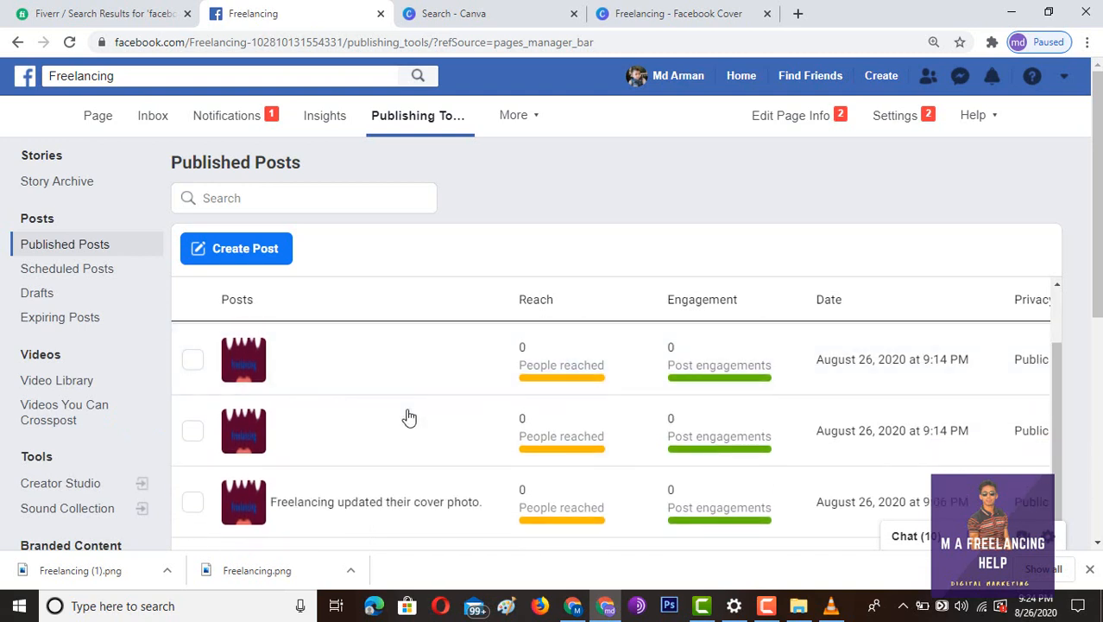
pyautogui.scroll(1, 410, 414)
pyautogui.scroll(-1, 604, 414)
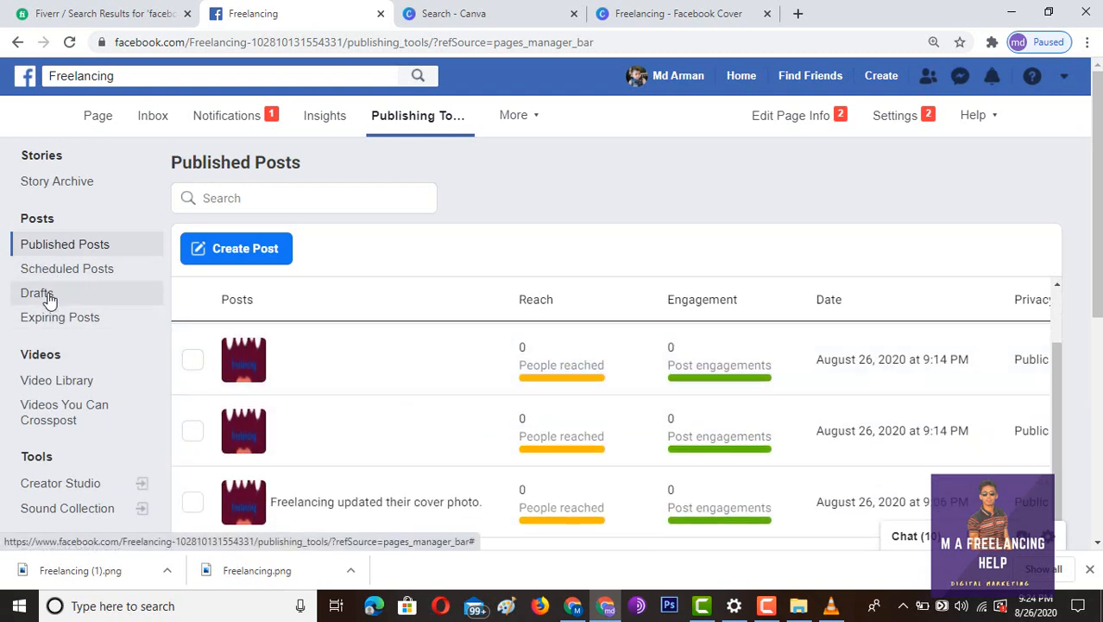
pyautogui.scroll(-2, 74, 456)
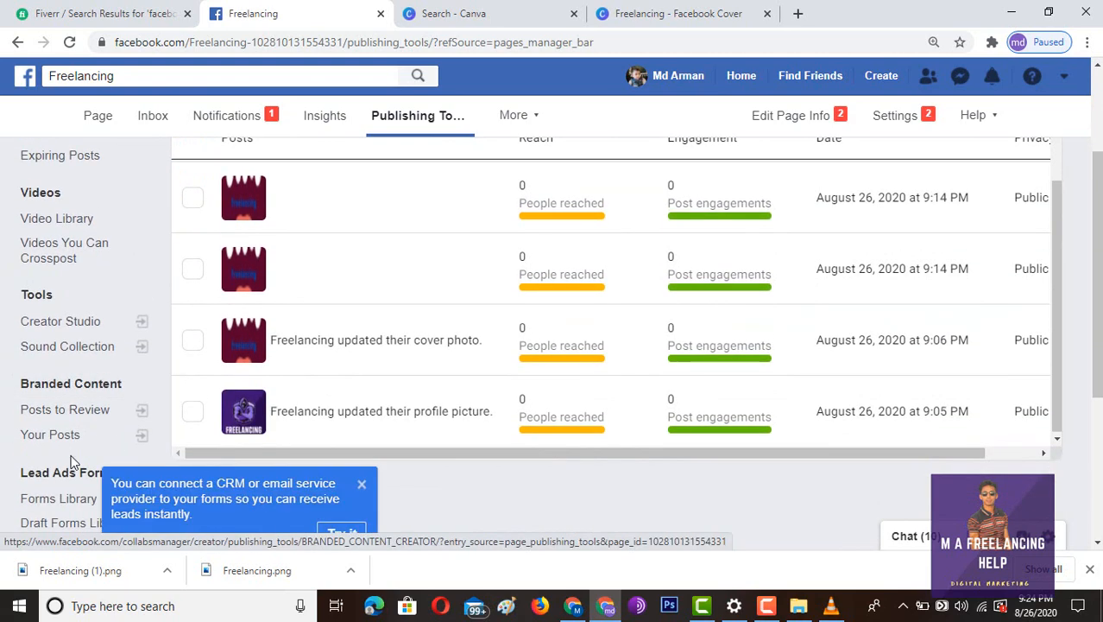
pyautogui.scroll(-2, 71, 463)
pyautogui.scroll(4, 74, 456)
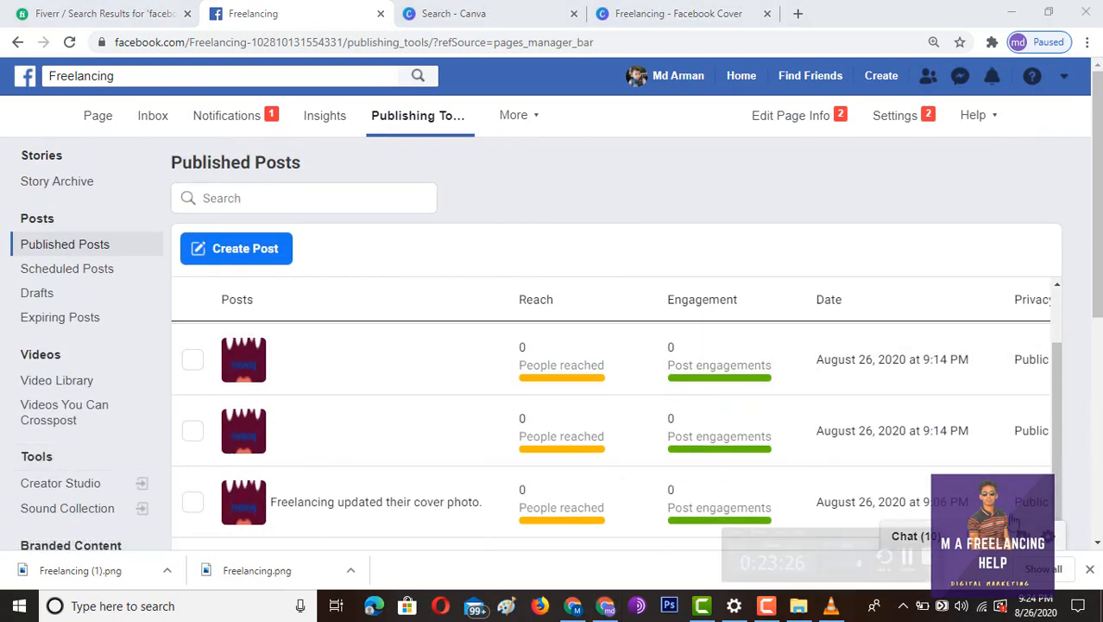
pyautogui.click(98, 116)
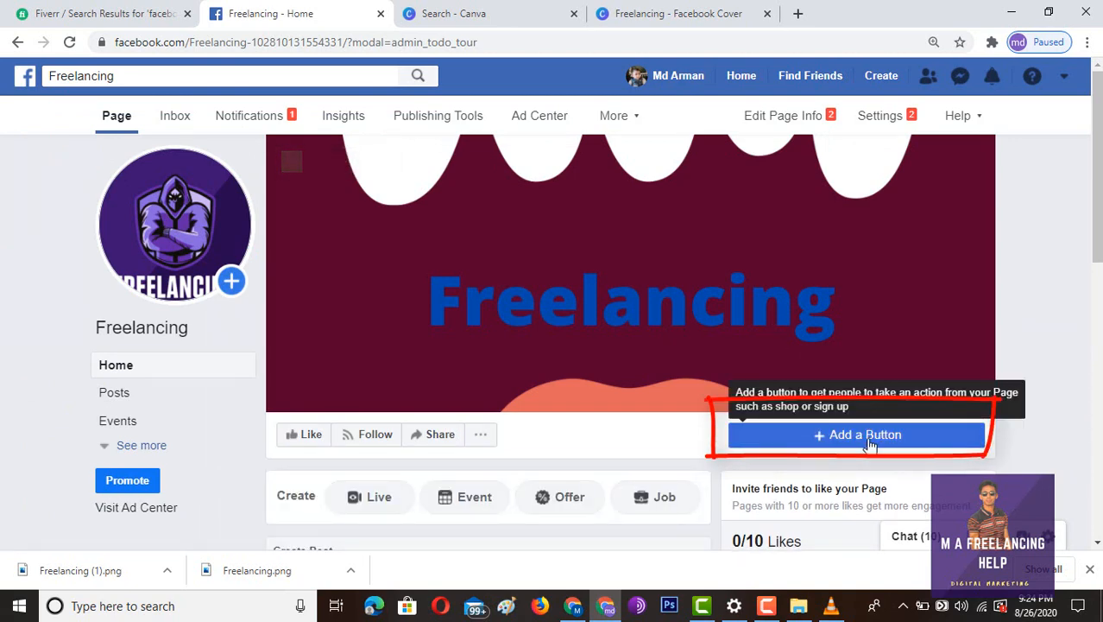
# - Add a Send Message action button from Contact you, sending visitors to Messenger
pyautogui.click(870, 443)
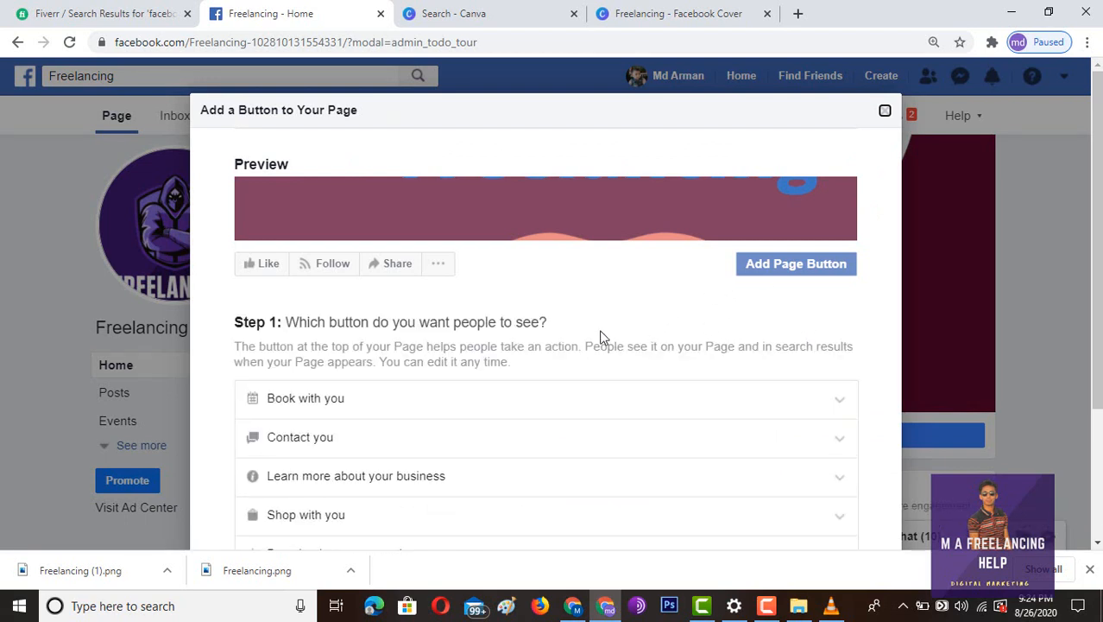
pyautogui.scroll(-1, 338, 320)
pyautogui.scroll(-1, 320, 369)
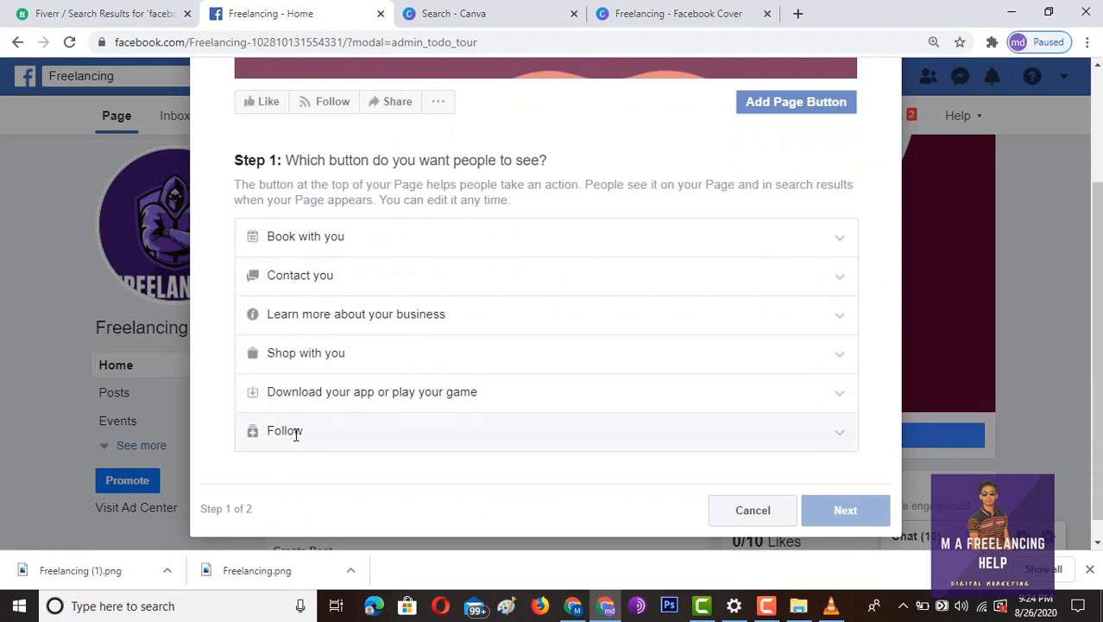
pyautogui.click(318, 292)
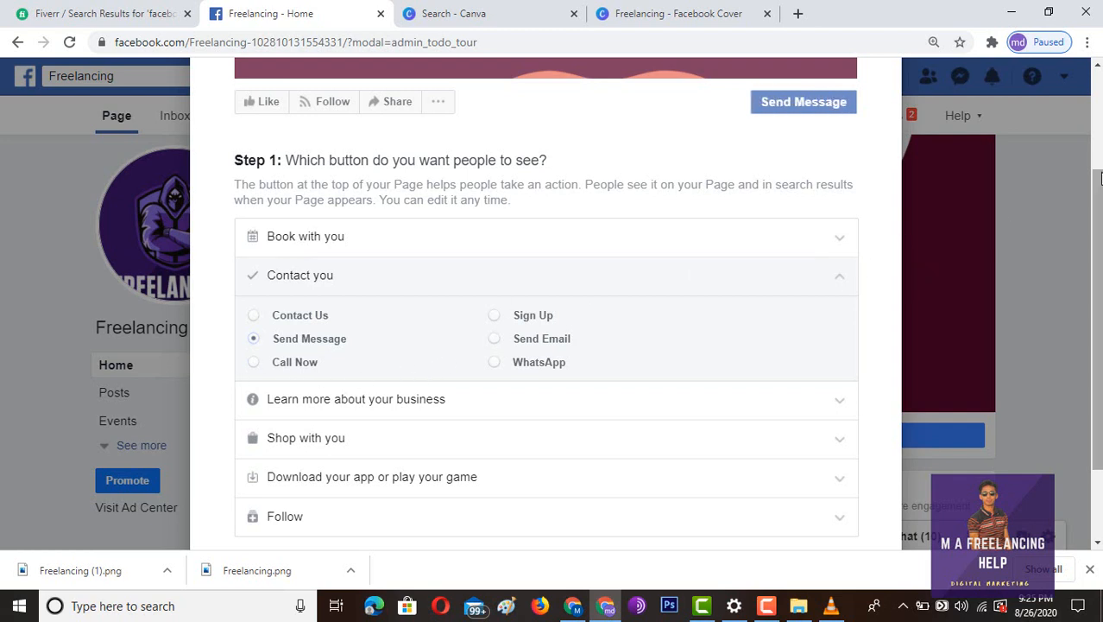
pyautogui.scroll(-3, 854, 190)
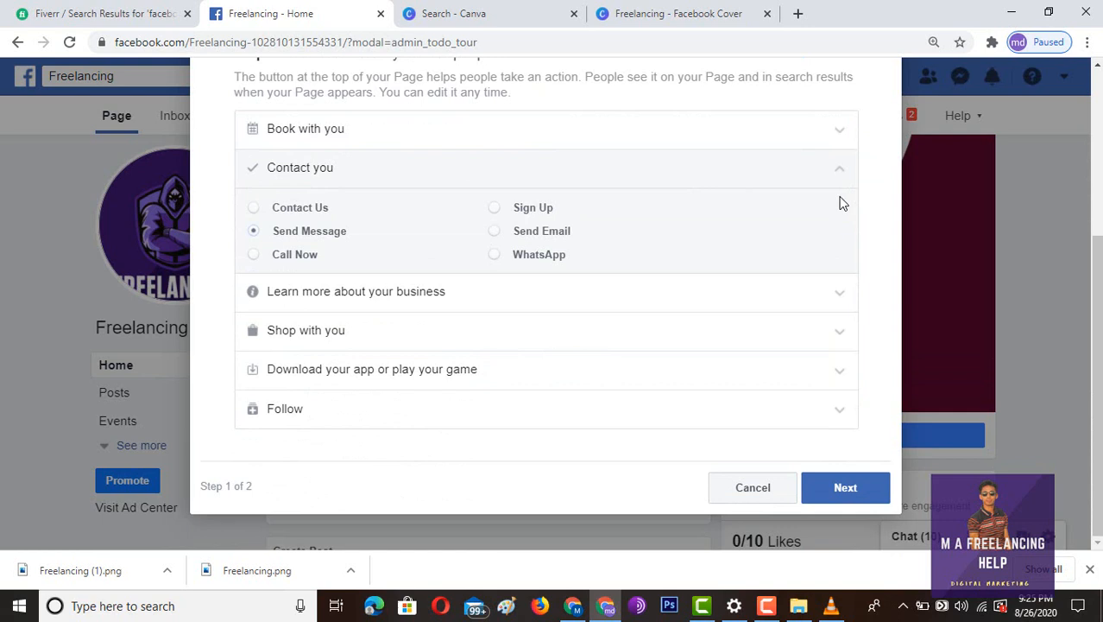
pyautogui.click(833, 487)
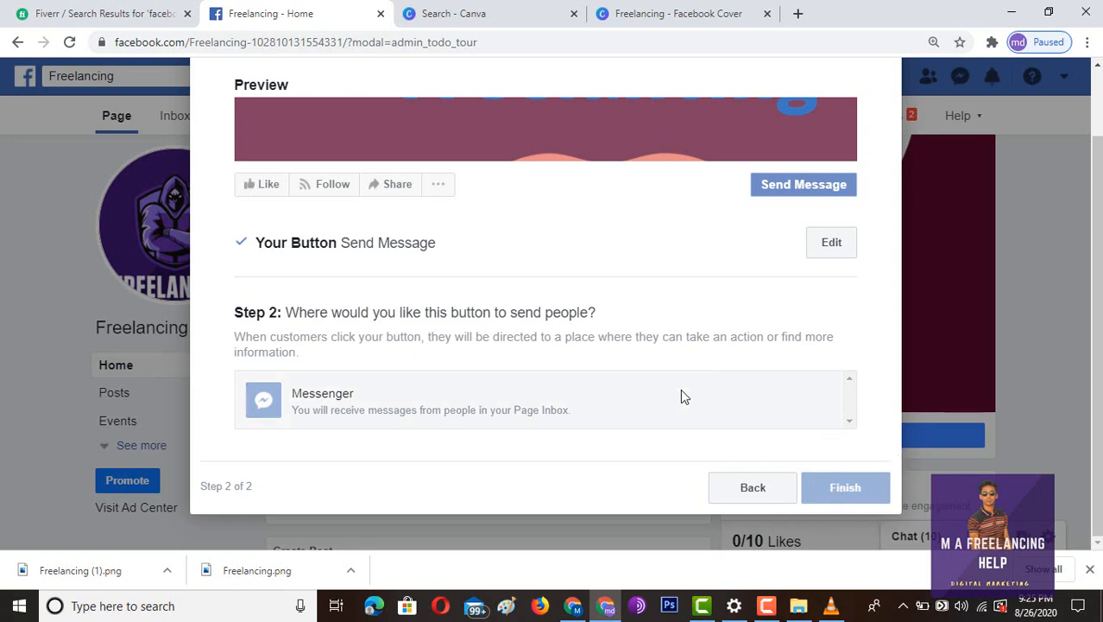
pyautogui.click(834, 243)
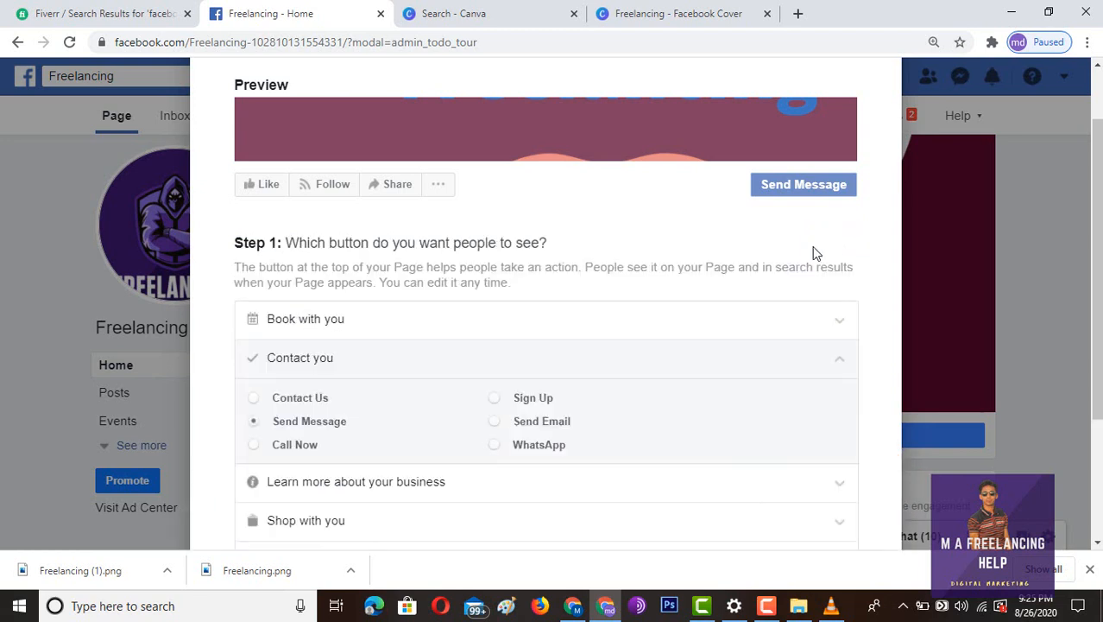
pyautogui.scroll(-1, 408, 372)
pyautogui.scroll(-1, 406, 372)
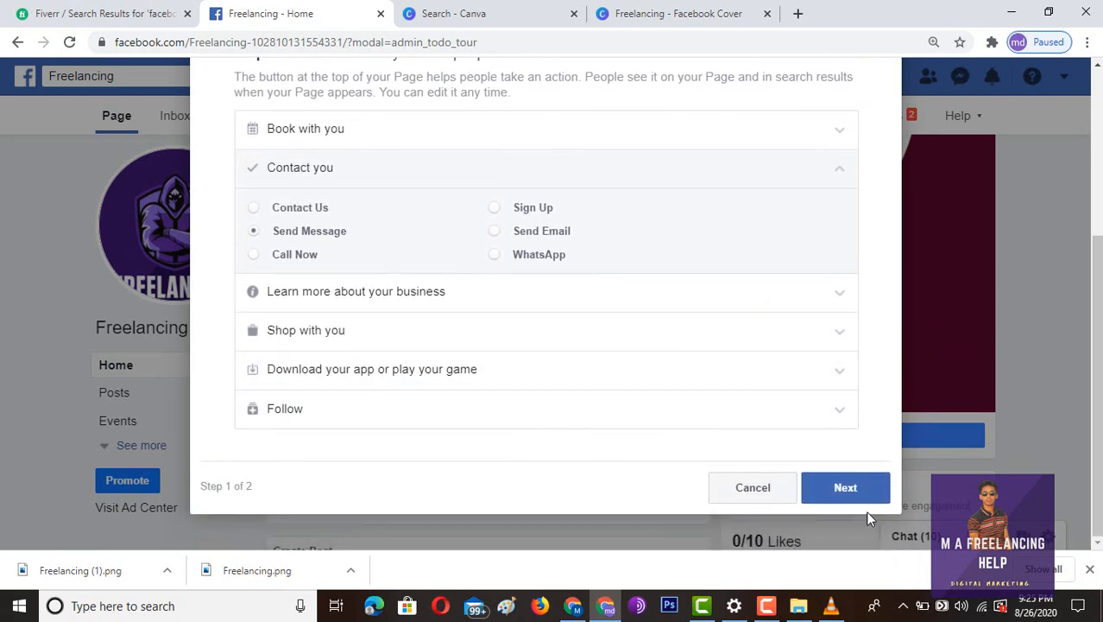
pyautogui.click(850, 486)
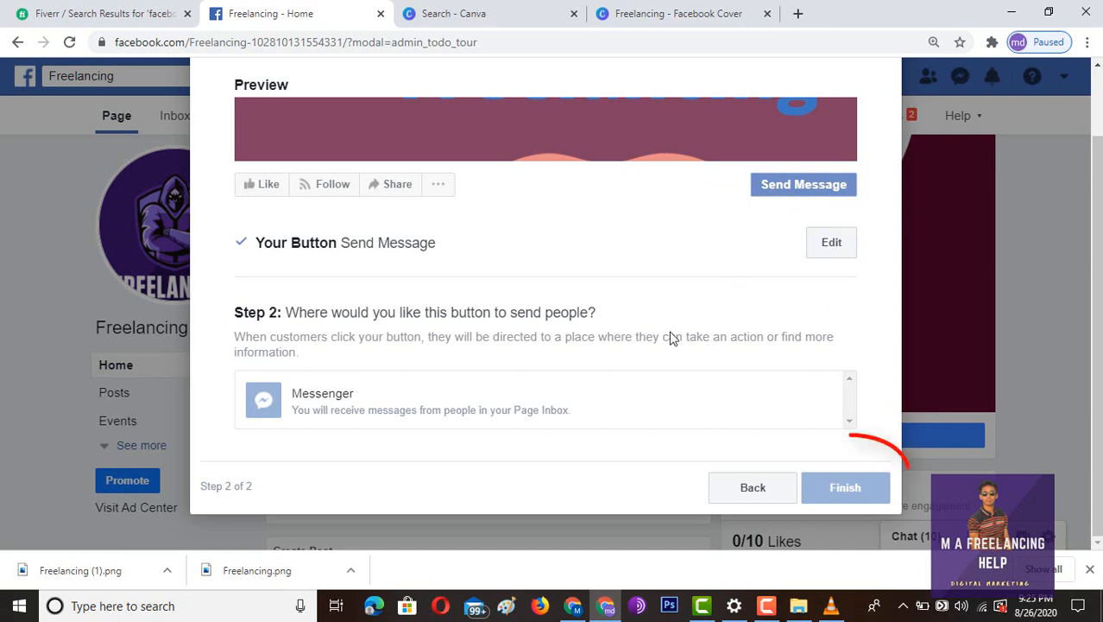
pyautogui.click(653, 408)
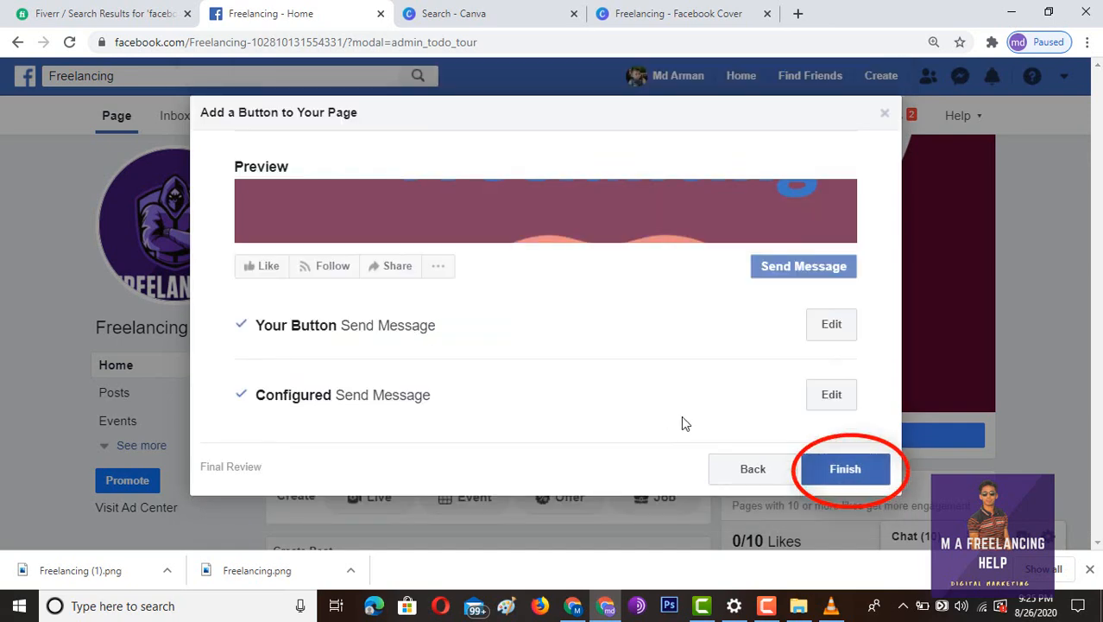
pyautogui.click(852, 468)
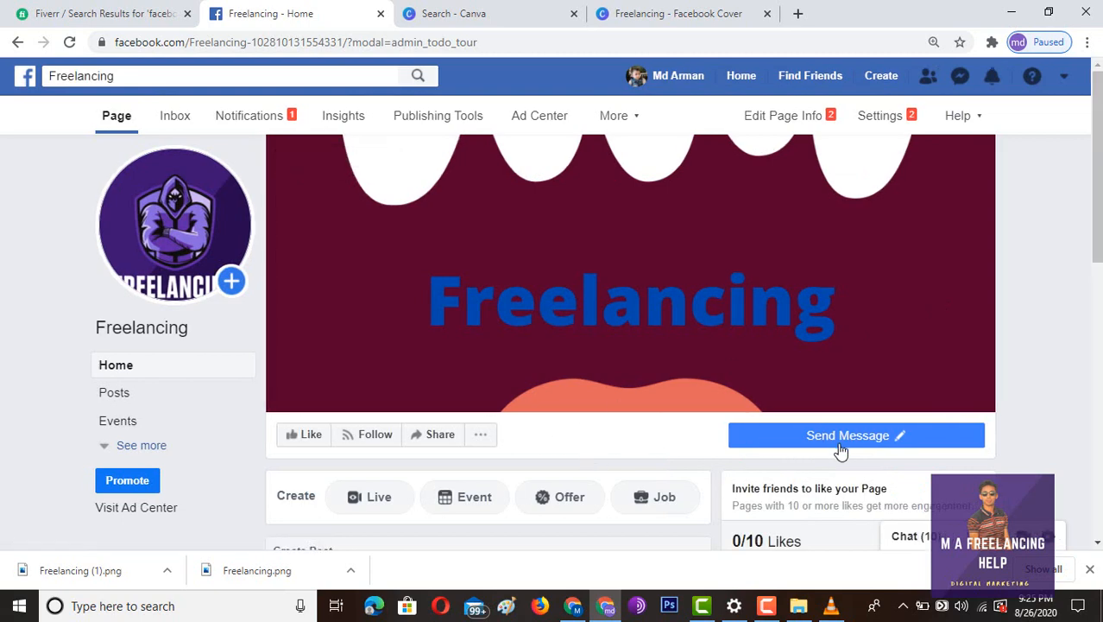
# - Expand the sidebar's See more list and open the page's About tab
pyautogui.scroll(-2, 845, 440)
pyautogui.scroll(-5, 844, 383)
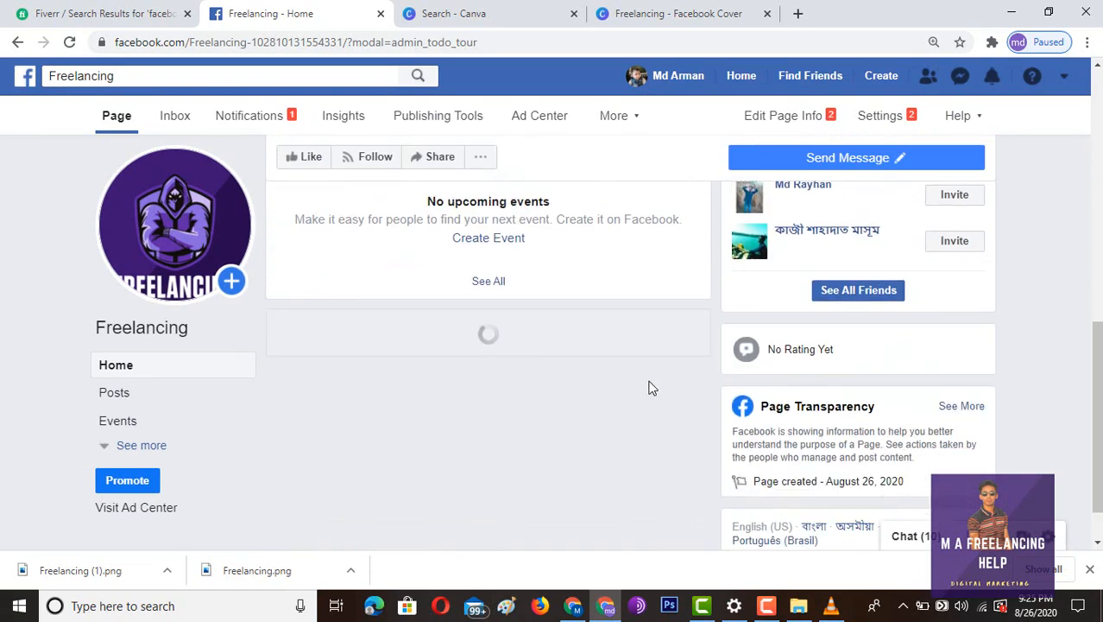
pyautogui.scroll(8, 654, 387)
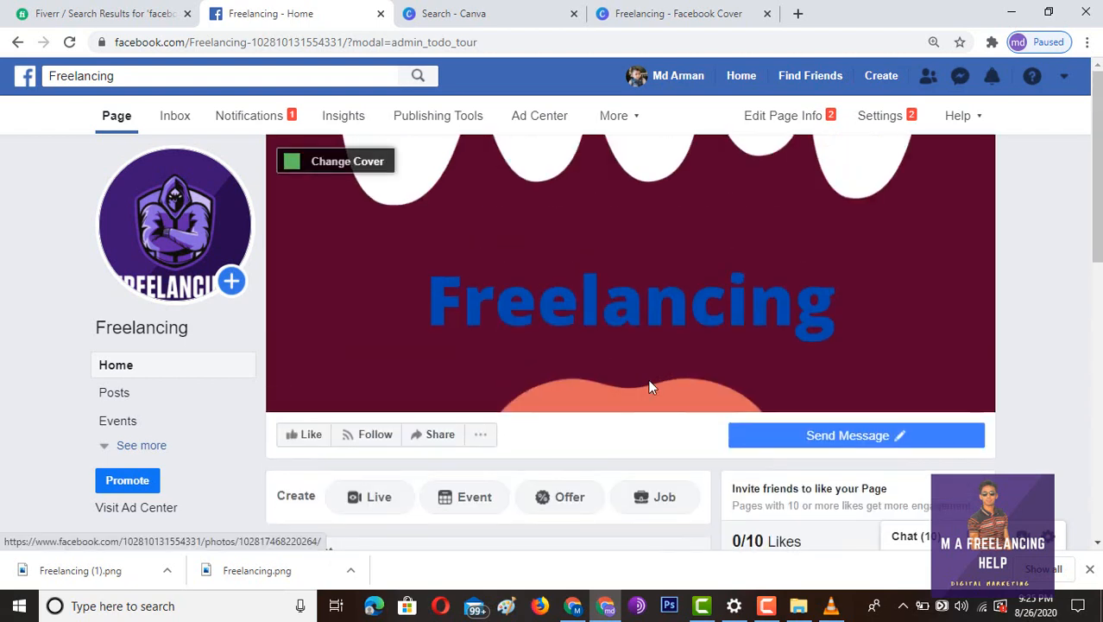
pyautogui.scroll(-4, 650, 385)
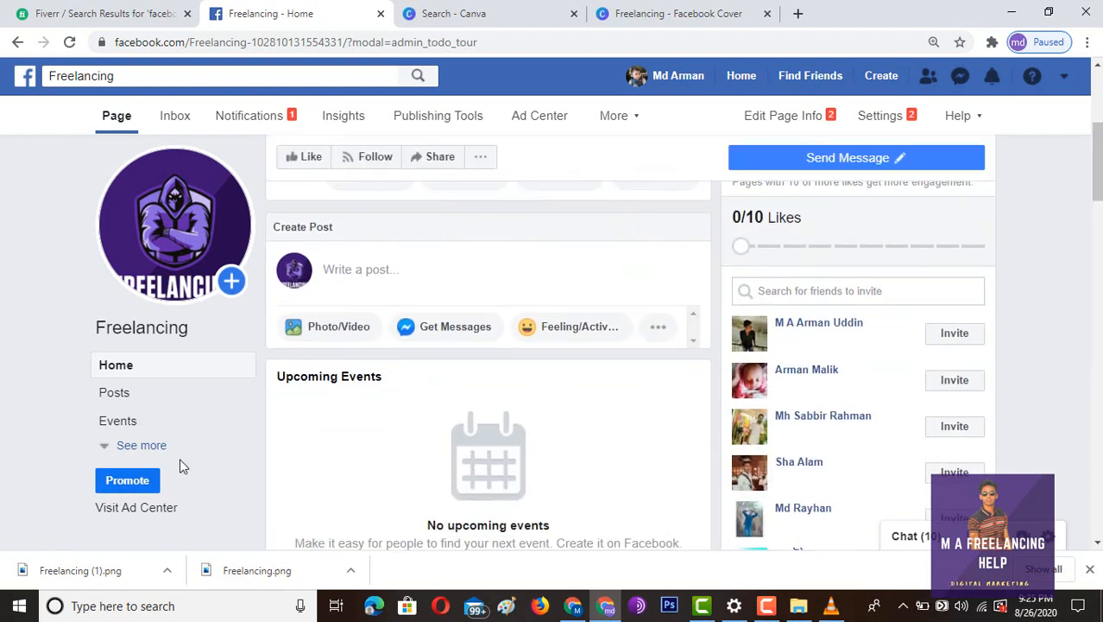
pyautogui.click(125, 445)
pyautogui.scroll(-2, 190, 436)
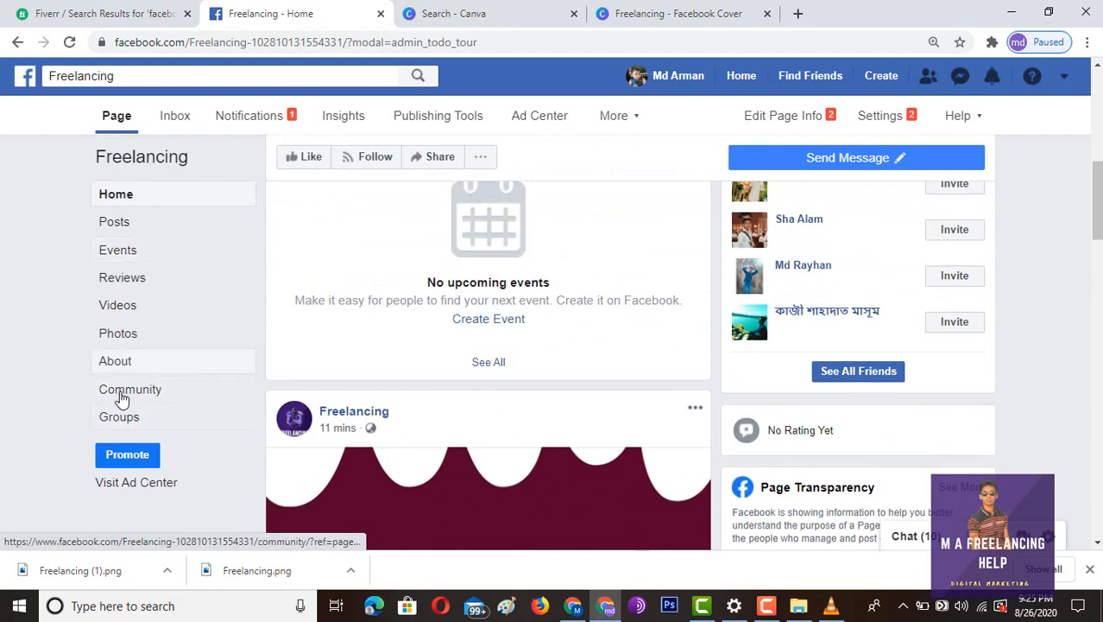
pyautogui.click(131, 363)
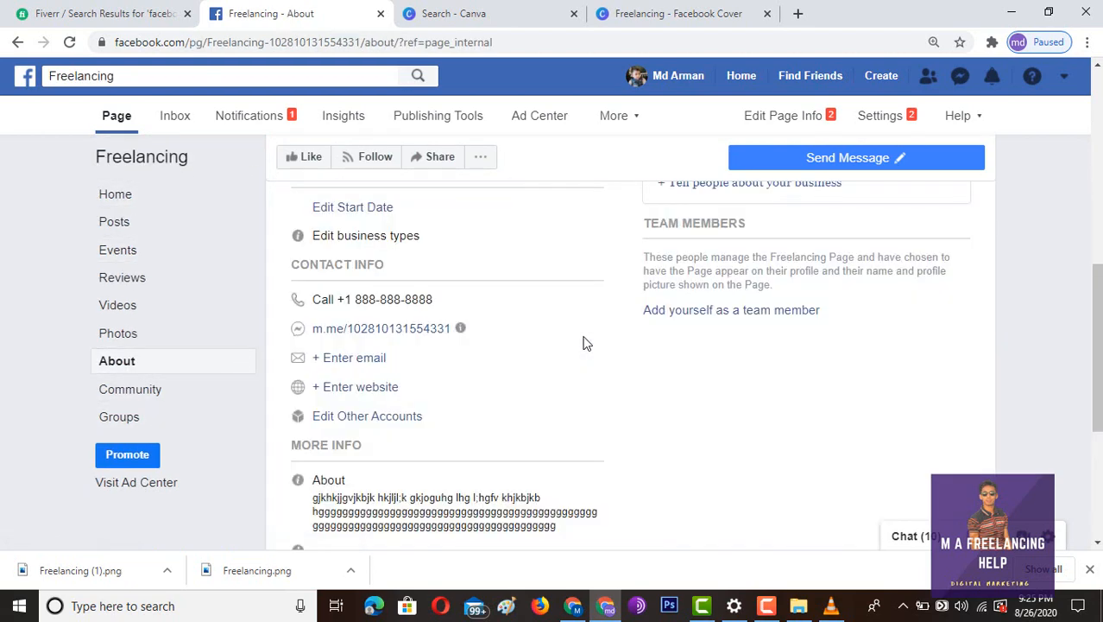
pyautogui.scroll(3, 592, 340)
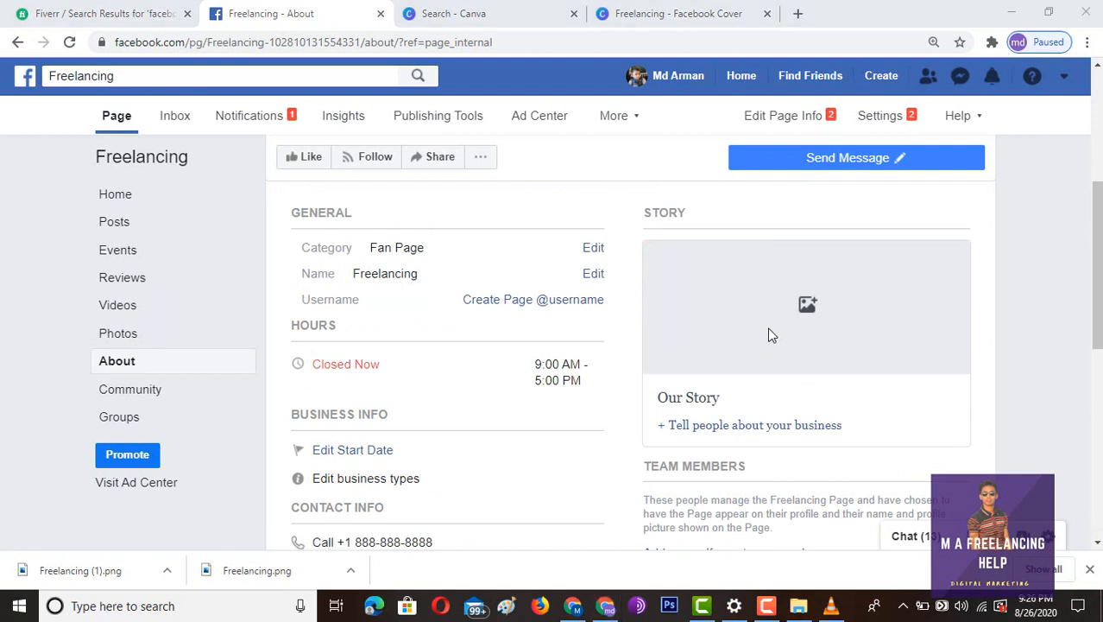
pyautogui.click(748, 392)
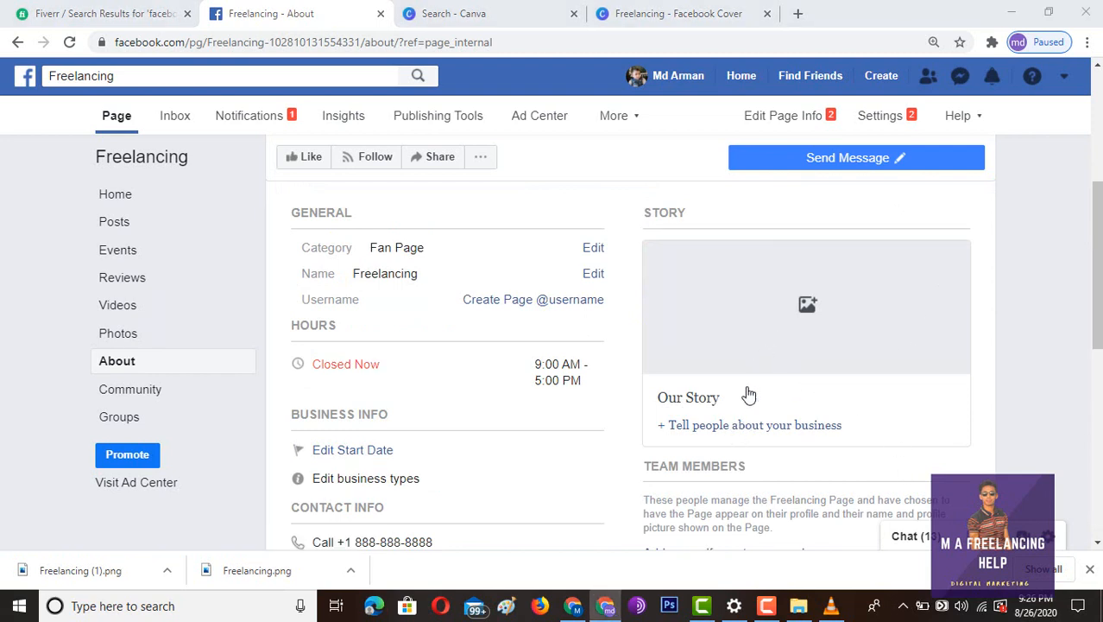
# - Title the Our Story draft 'freelancing' and type the first body line 'hhjfdlskkkkaaaaaaaa khlkih lkjgkj'
pyautogui.click(751, 361)
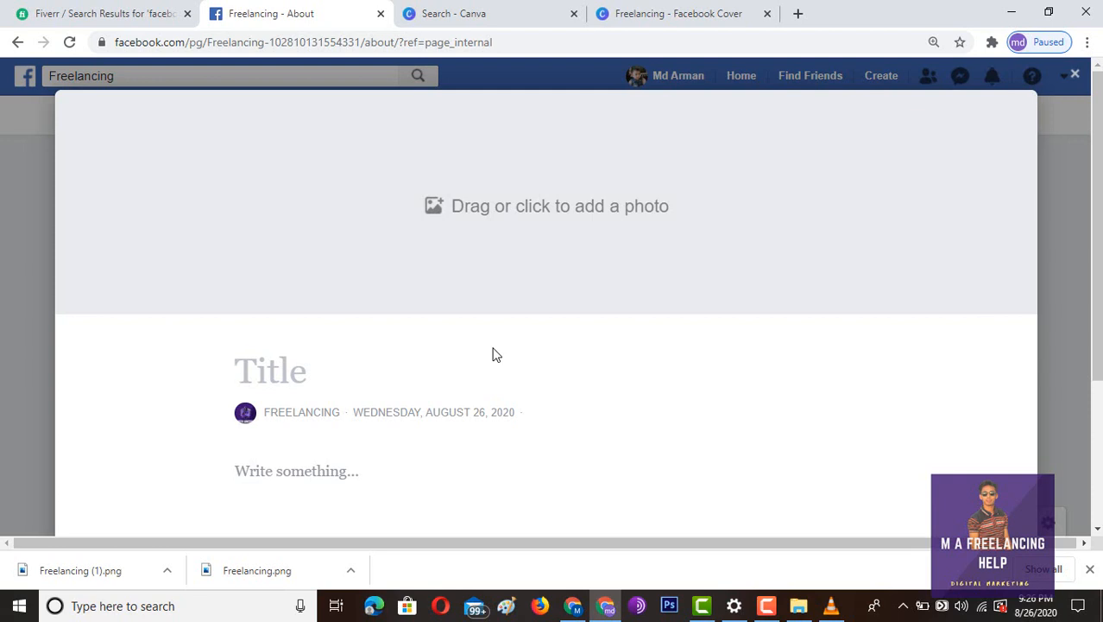
pyautogui.write('freela')
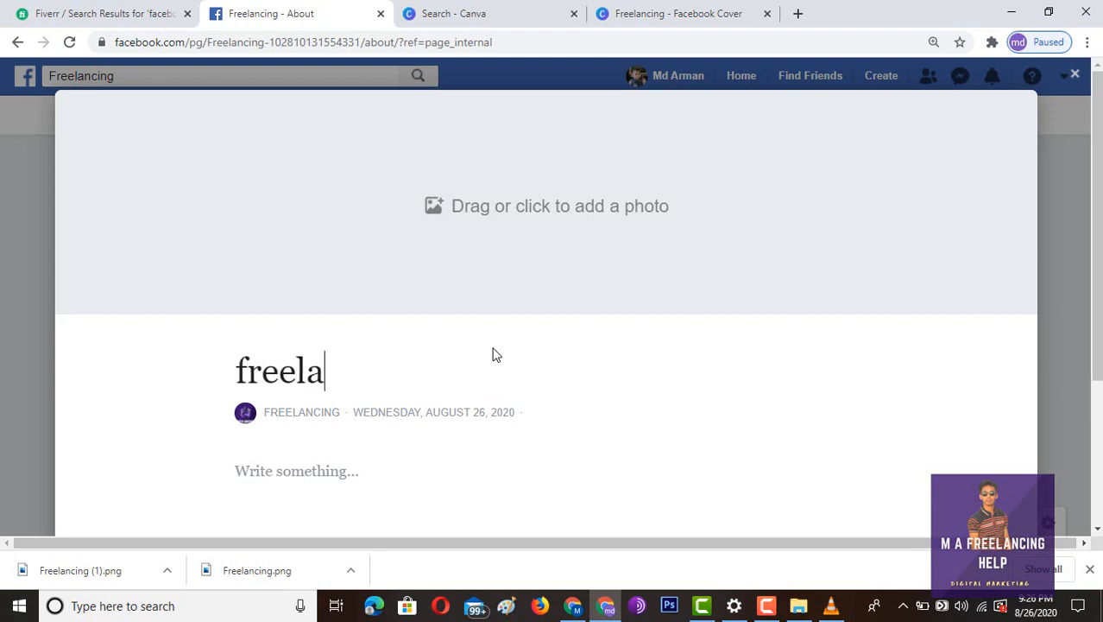
pyautogui.write('ncing')
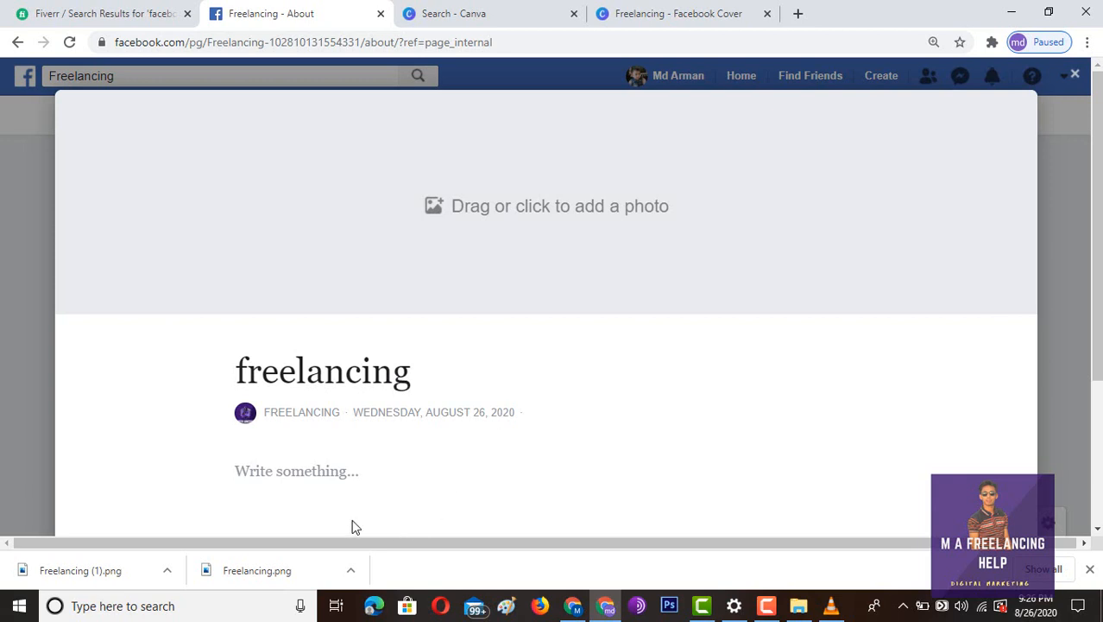
pyautogui.click(291, 470)
pyautogui.write('hhjfdlsk')
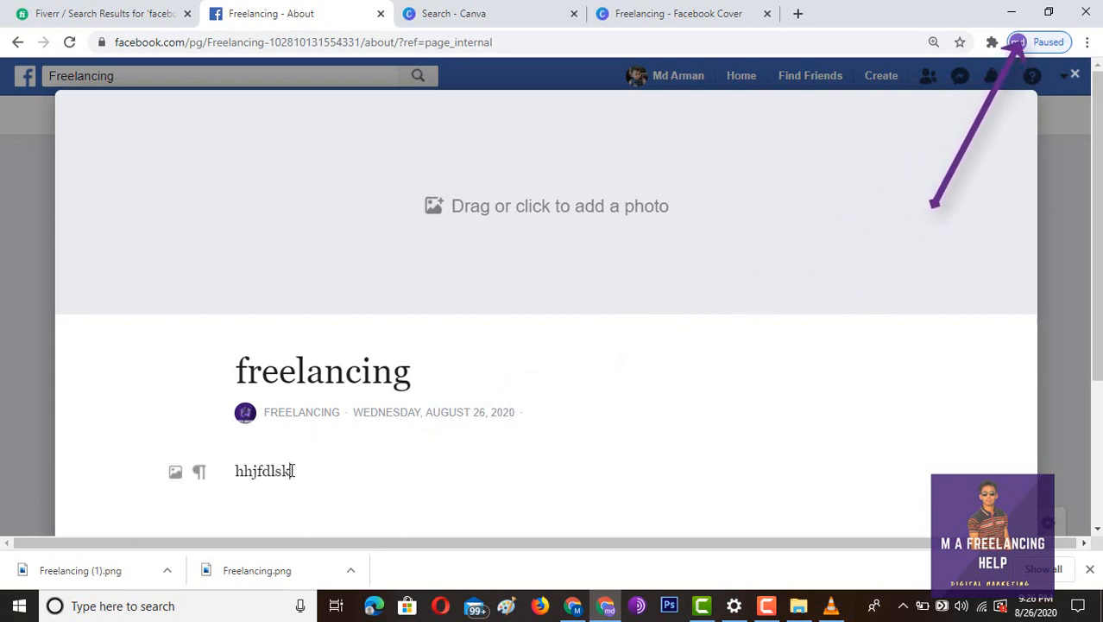
pyautogui.write('kkkaaaaaaaa khlk')
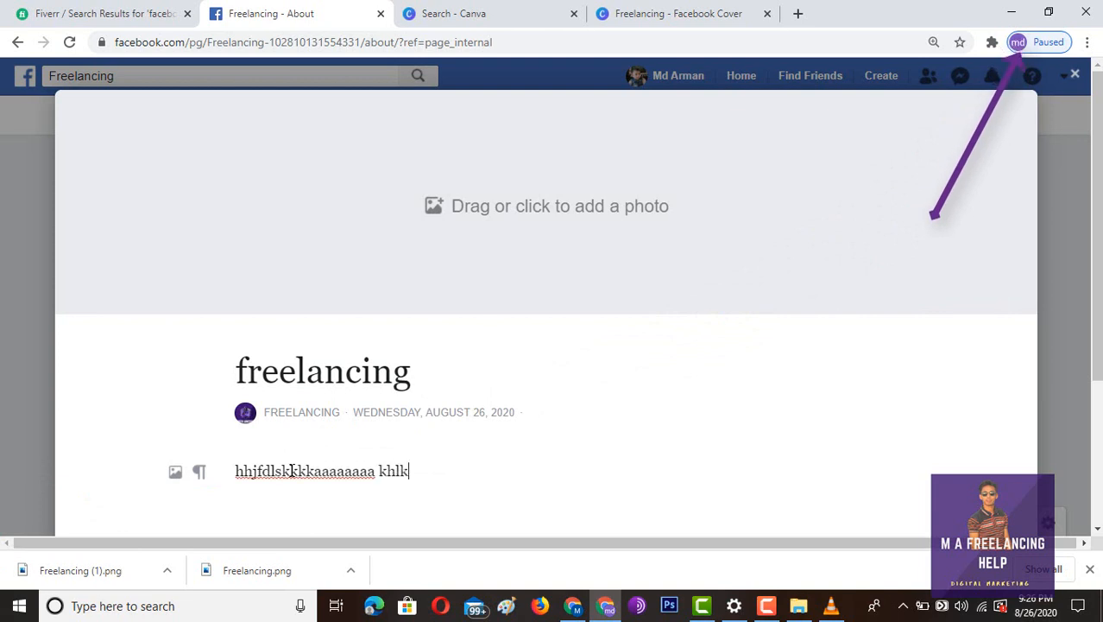
pyautogui.write('ih lkjgkj')
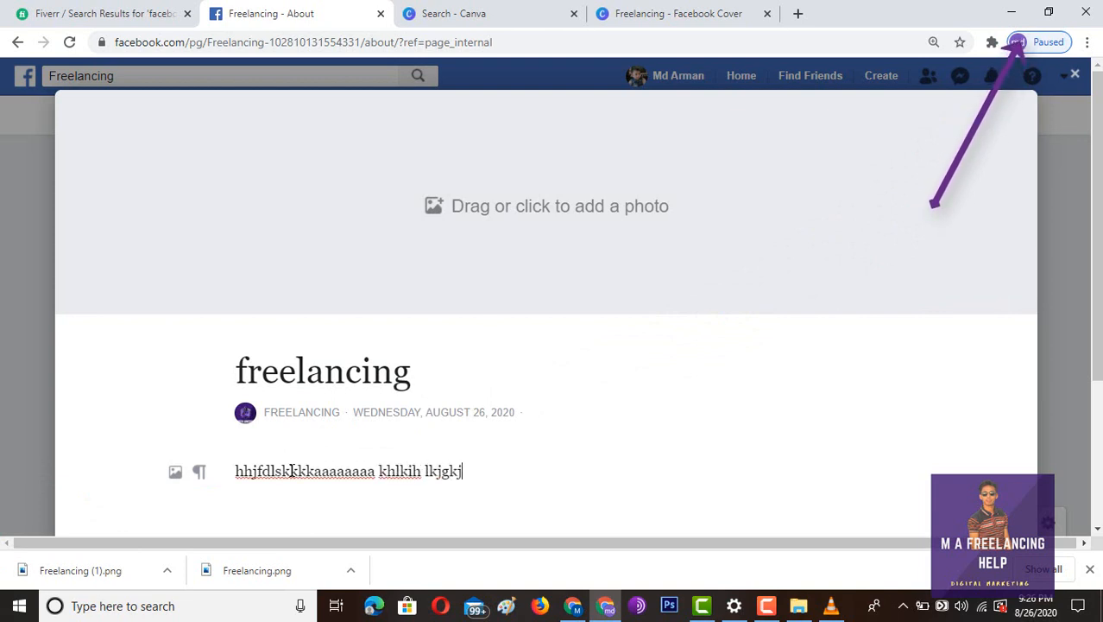
# - Add further body lines 'klhlk', 'kljhklh' and 'jkghkuh' on separate lines
pyautogui.press('Return')
pyautogui.press('Return')
pyautogui.press('Return')
pyautogui.press('Return')
pyautogui.press('Return')
pyautogui.press('Return')
pyautogui.write('klhlk')
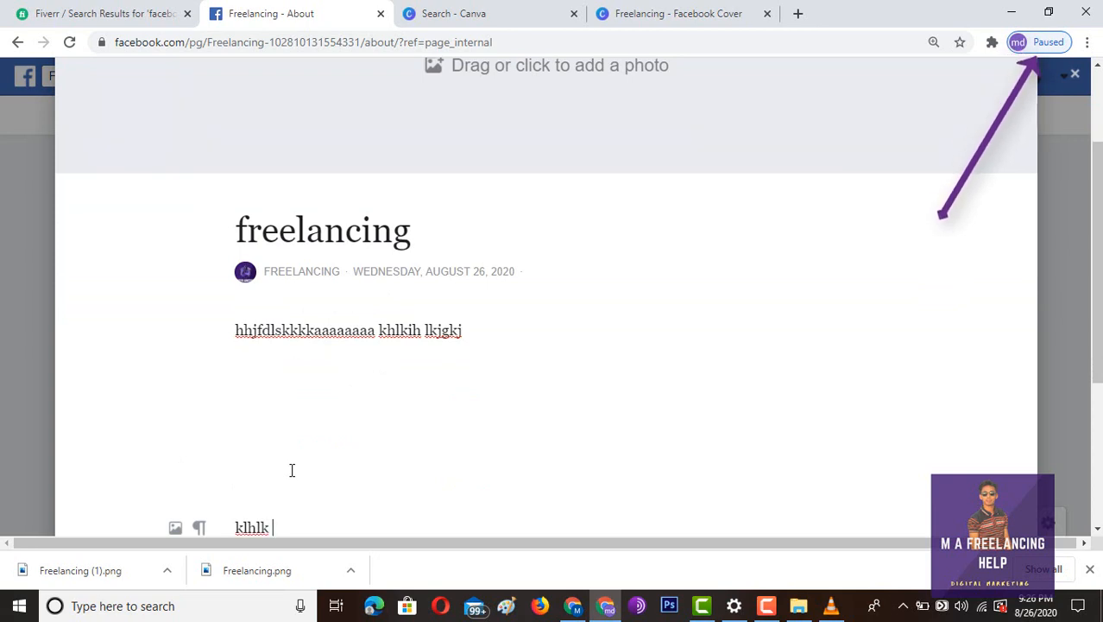
pyautogui.press('Return')
pyautogui.press('Return')
pyautogui.press('Return')
pyautogui.write('kljhklh')
pyautogui.press('Return')
pyautogui.press('Return')
pyautogui.press('Return')
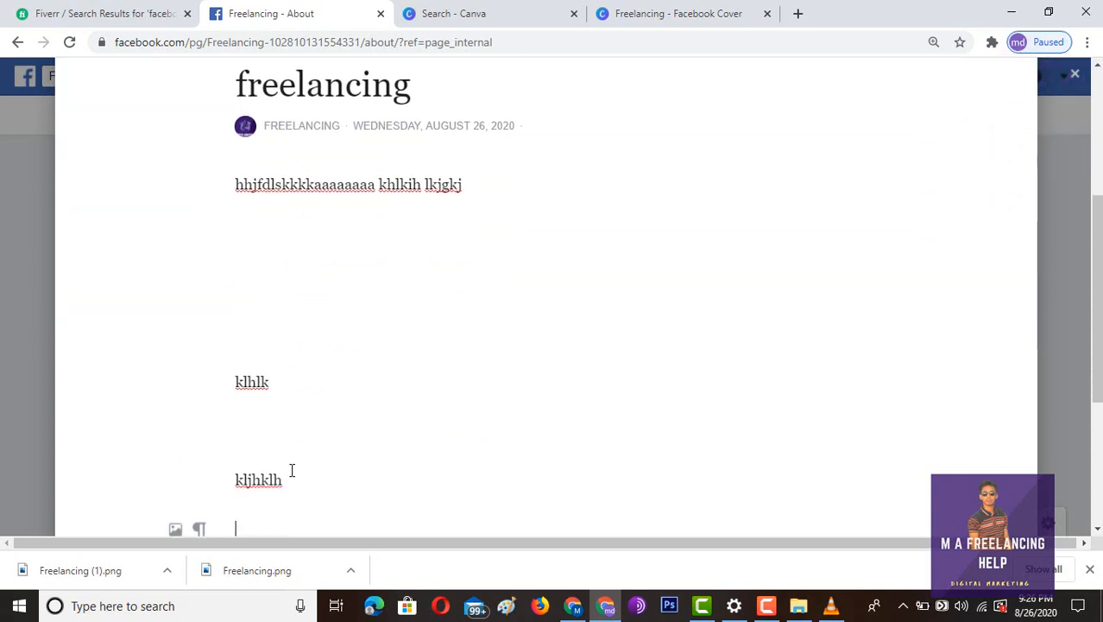
pyautogui.write('jkghkuh')
pyautogui.scroll(4, 318, 356)
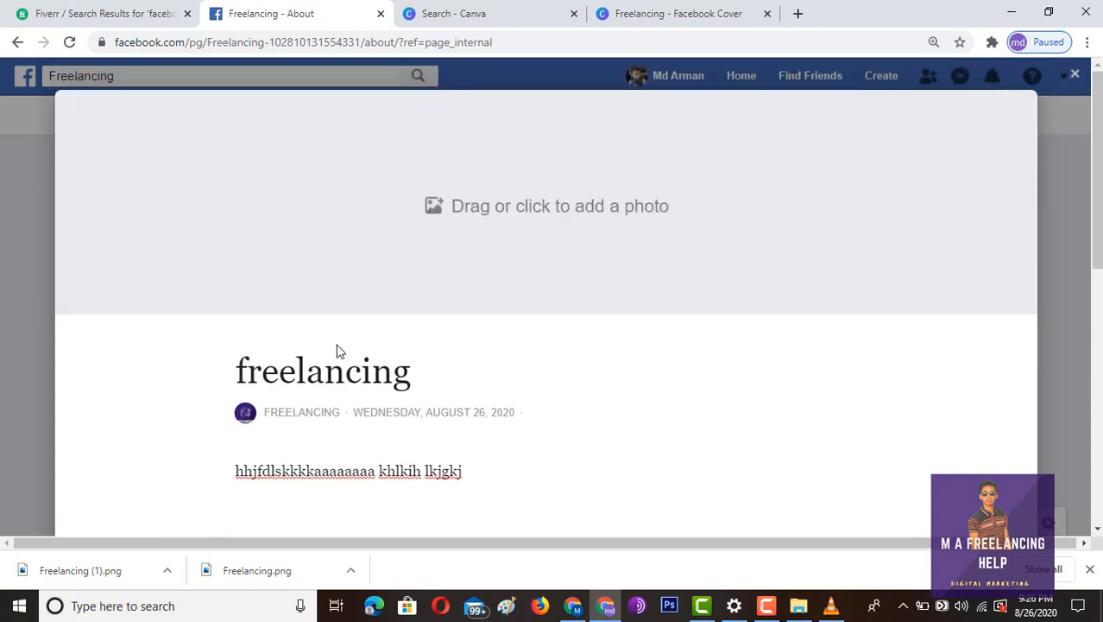
# - Head the story with the maroon Freelancing cover image and publish it
pyautogui.click(513, 223)
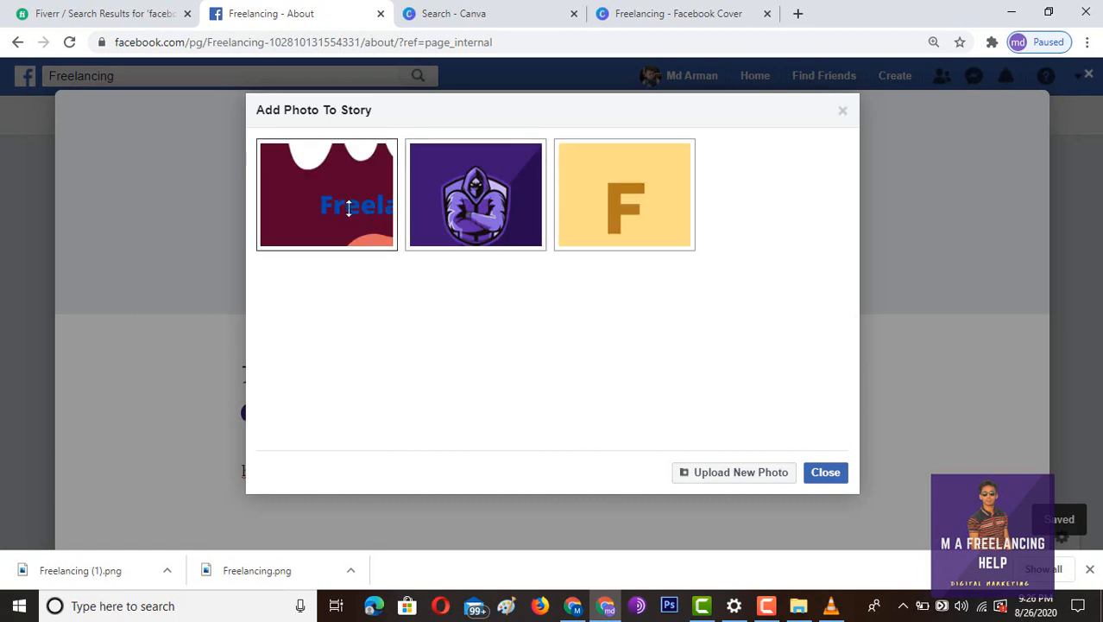
pyautogui.click(825, 472)
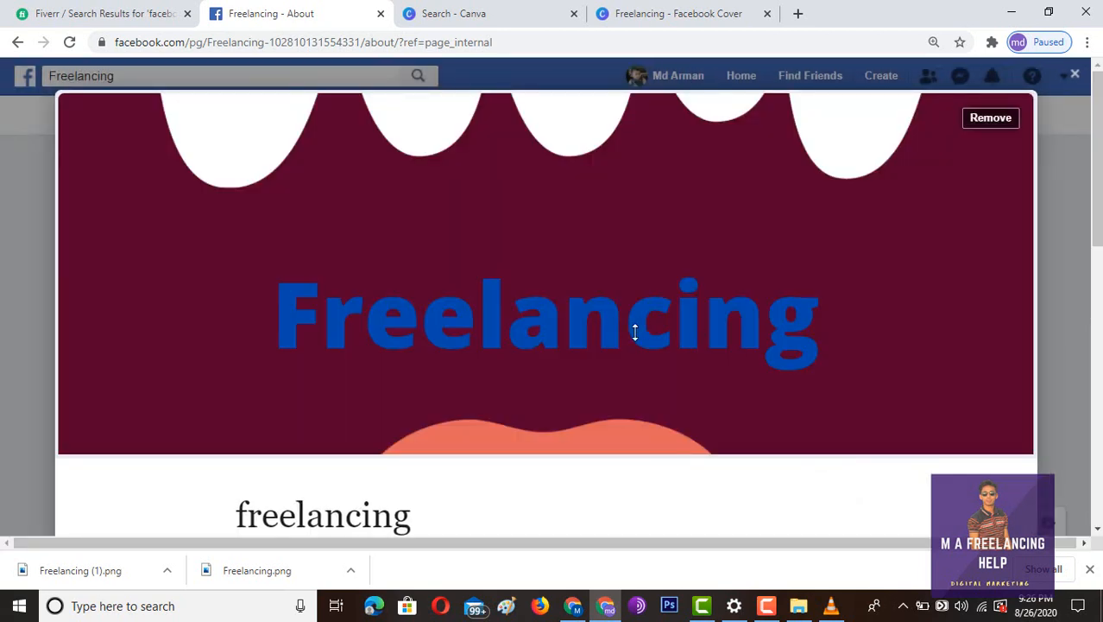
pyautogui.scroll(-8, 853, 321)
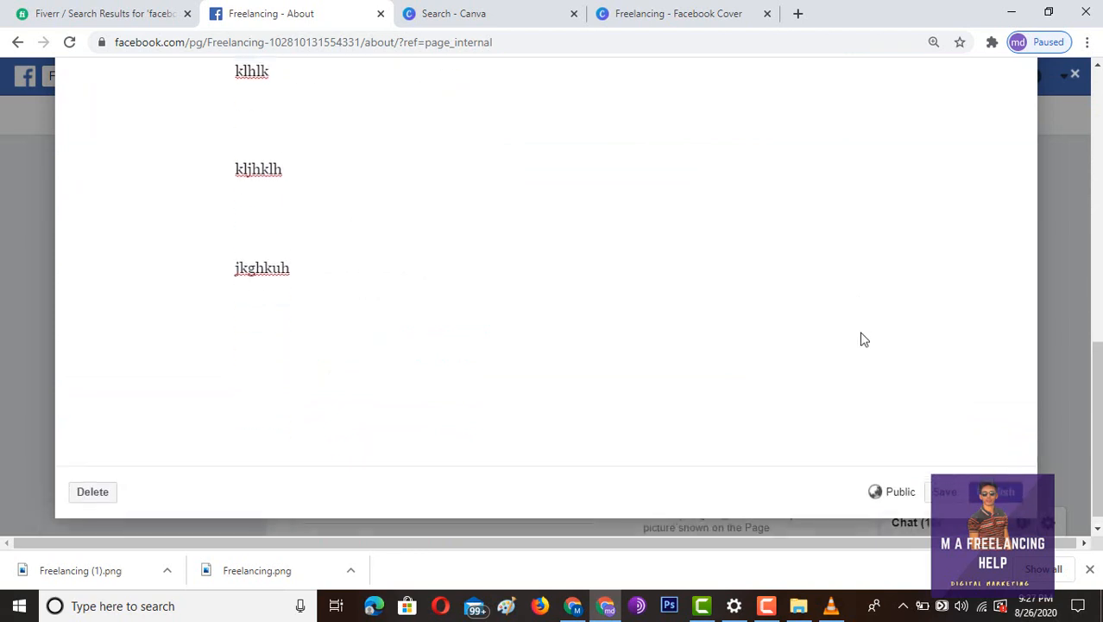
pyautogui.click(996, 491)
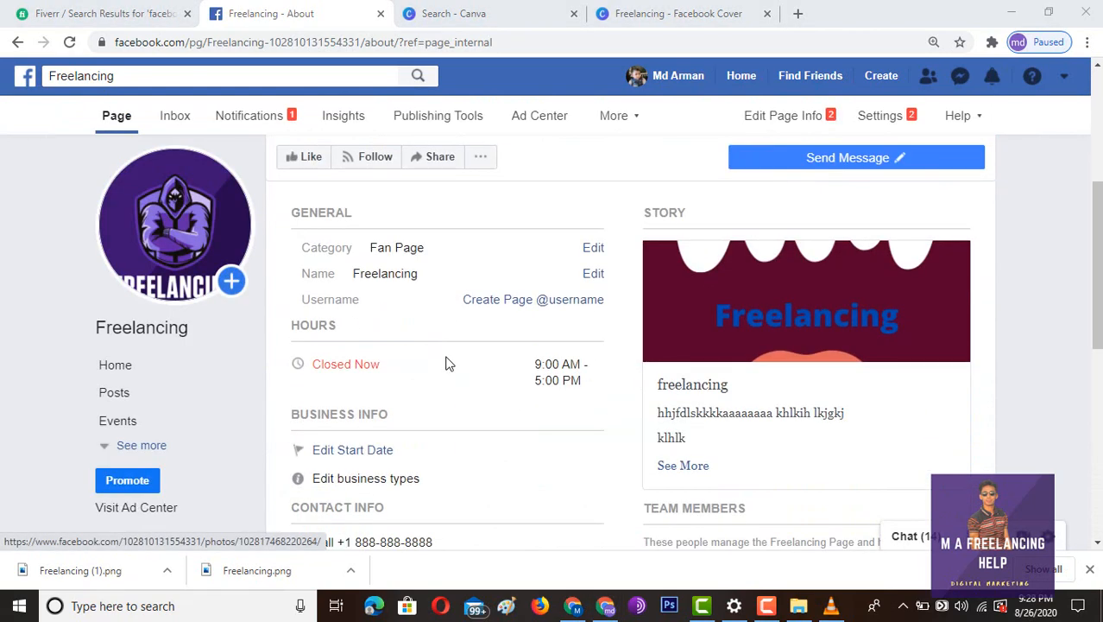
pyautogui.scroll(3, 449, 364)
pyautogui.scroll(-2, 449, 364)
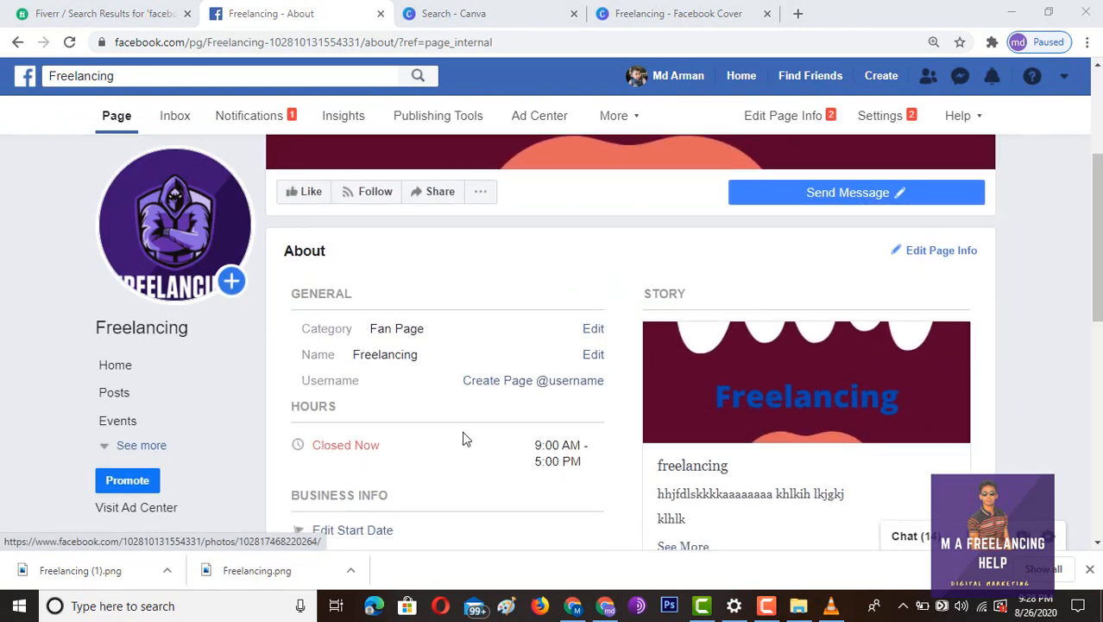
pyautogui.scroll(3, 486, 278)
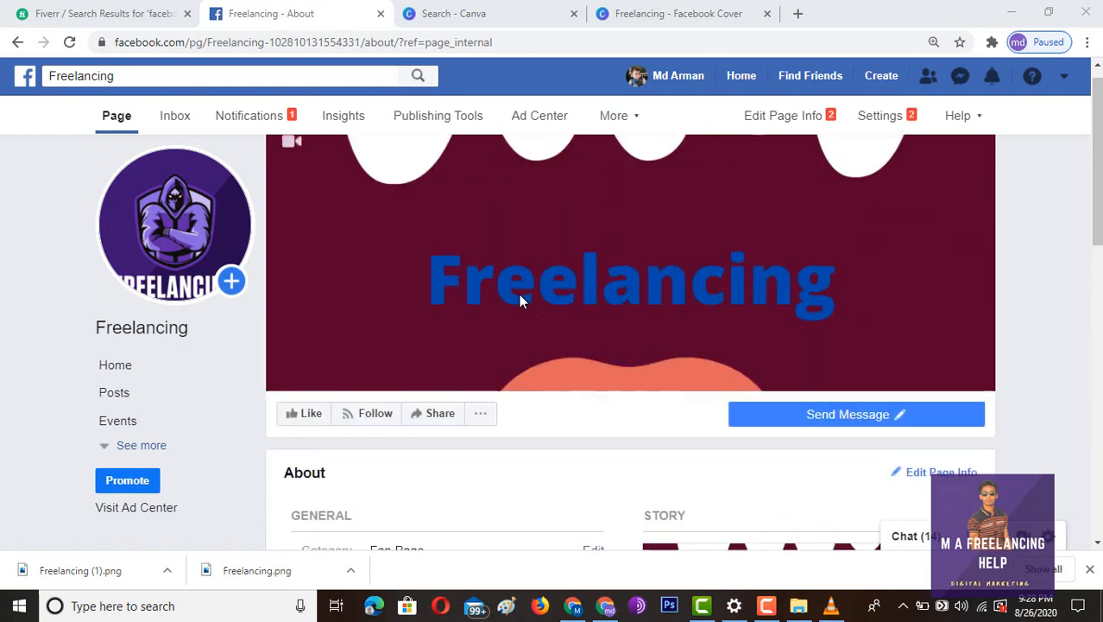
pyautogui.scroll(-3, 435, 504)
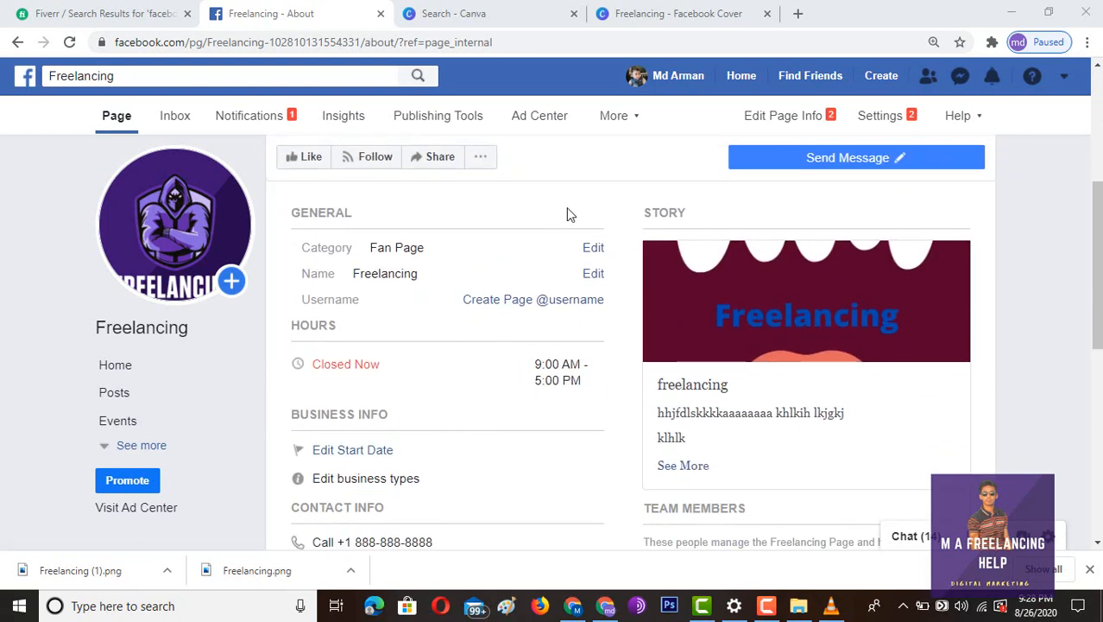
pyautogui.scroll(2, 574, 214)
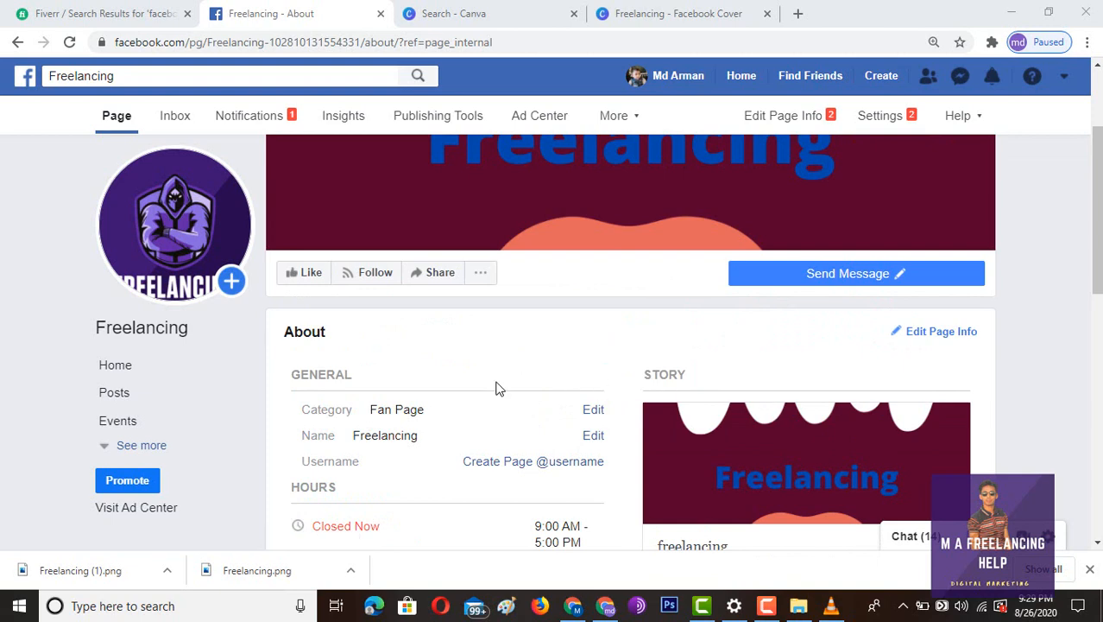